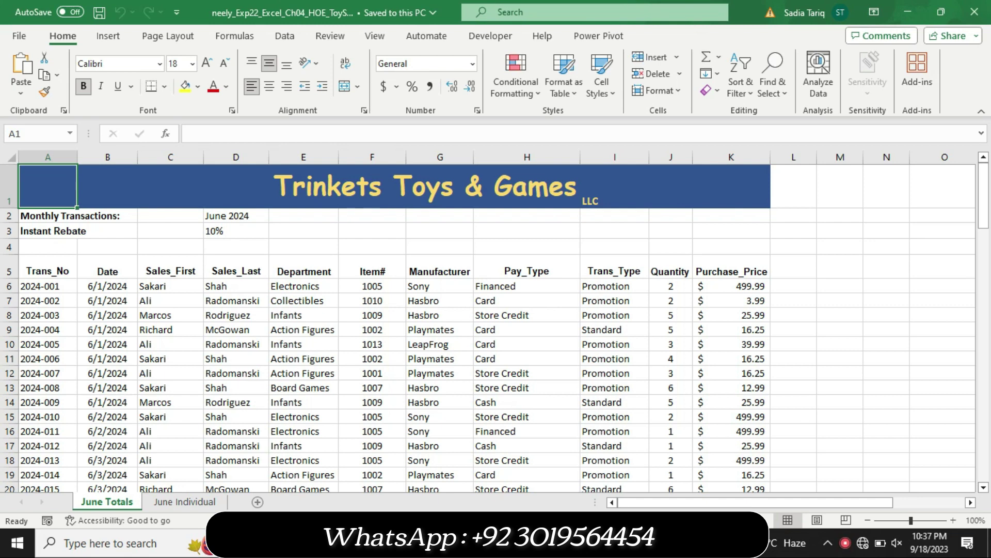
# Bring up the Toy Store 1.1 Word instructions and highlight the title in yellow.
pyautogui.click(573, 542)
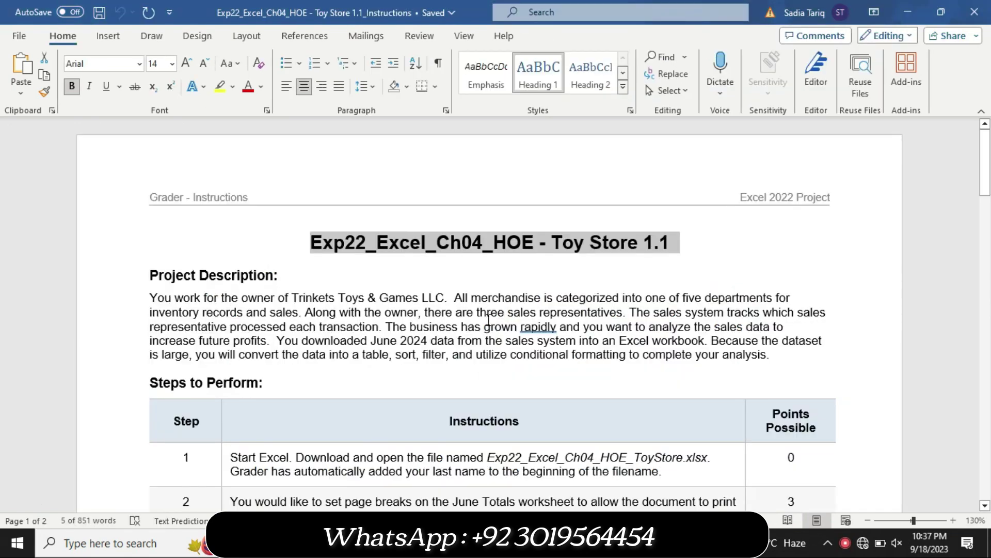
pyautogui.keyDown('ctrl'); pyautogui.scroll(-1, 488, 320); pyautogui.keyUp('ctrl')
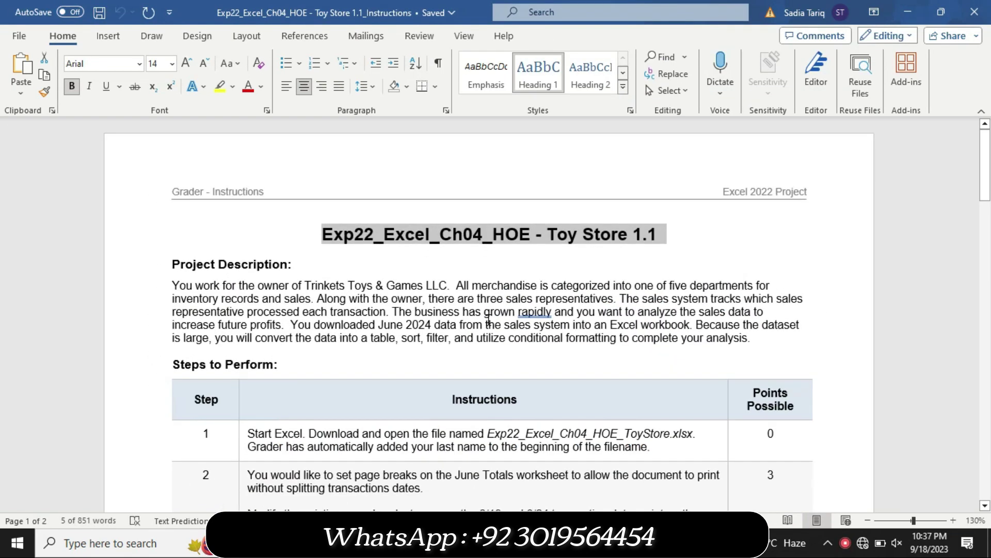
pyautogui.click(220, 86)
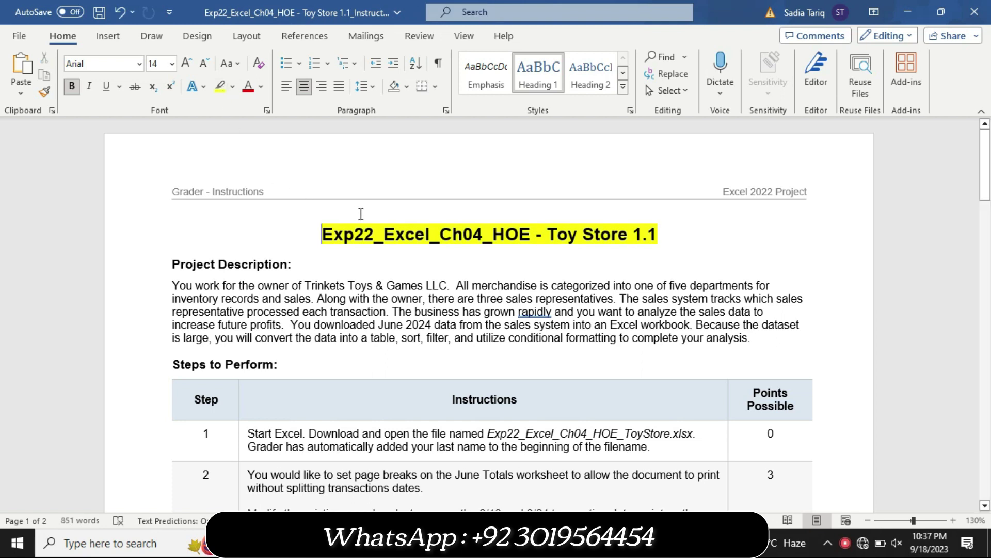
pyautogui.moveTo(489, 234)
pyautogui.hotkey('alt', 'Tab')
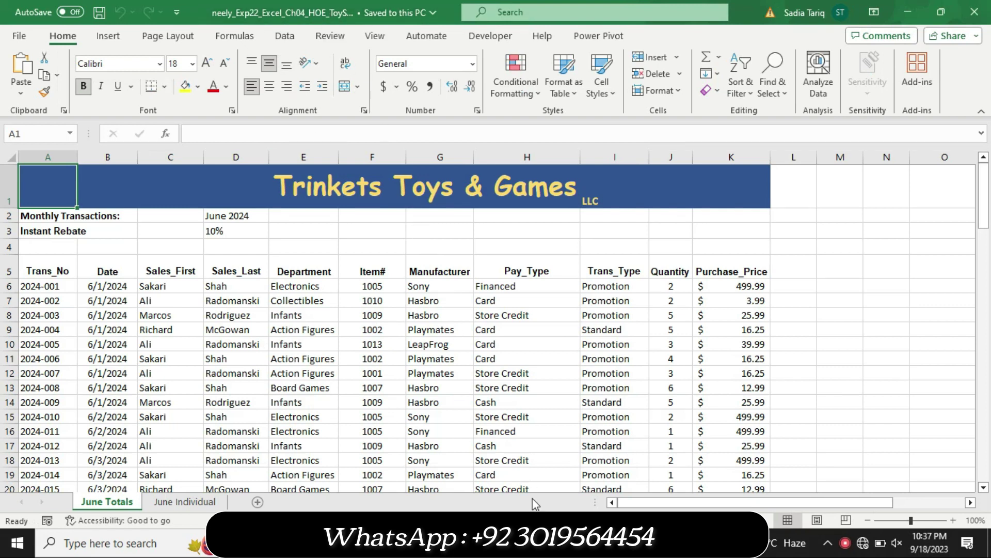
pyautogui.hotkey('alt', 'Tab')
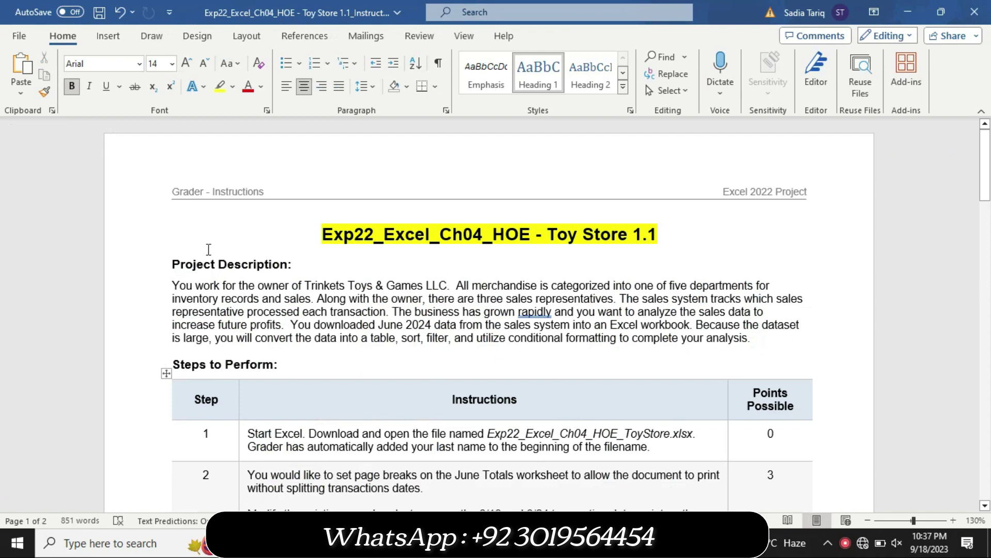
# Remove the yellow highlight from the title and Project Description, then scroll to the Steps to Perform table.
pyautogui.moveTo(177, 261); pyautogui.dragTo(742, 341)
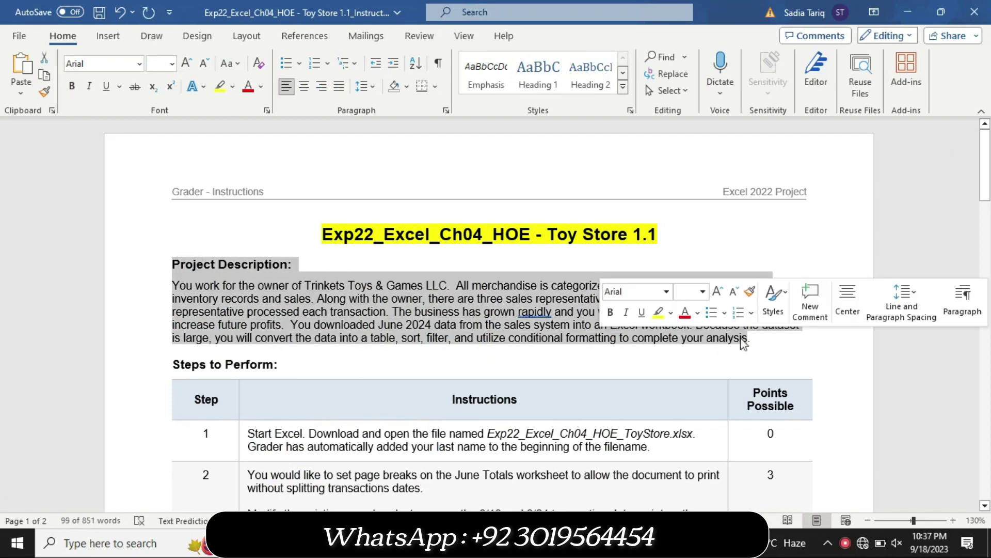
pyautogui.click(658, 312)
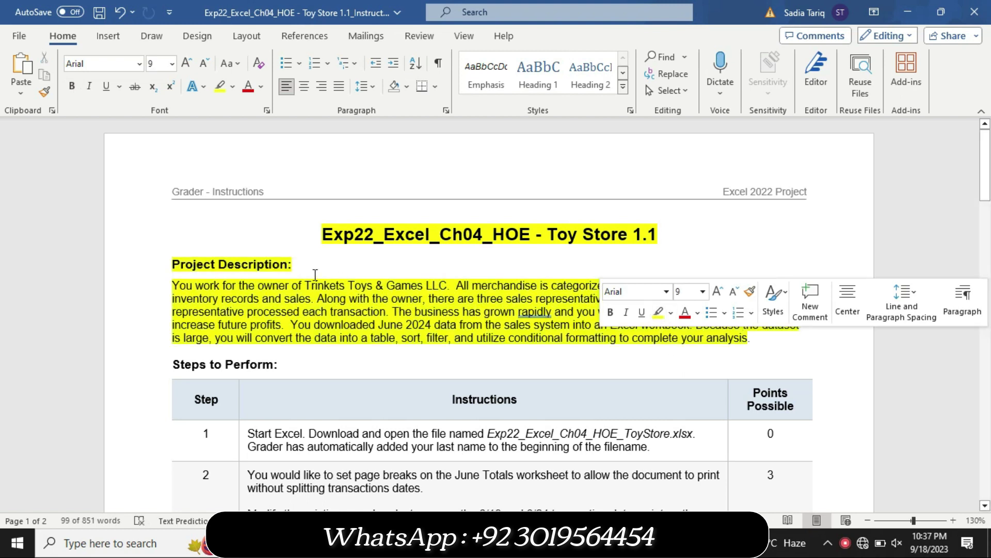
pyautogui.click(402, 285)
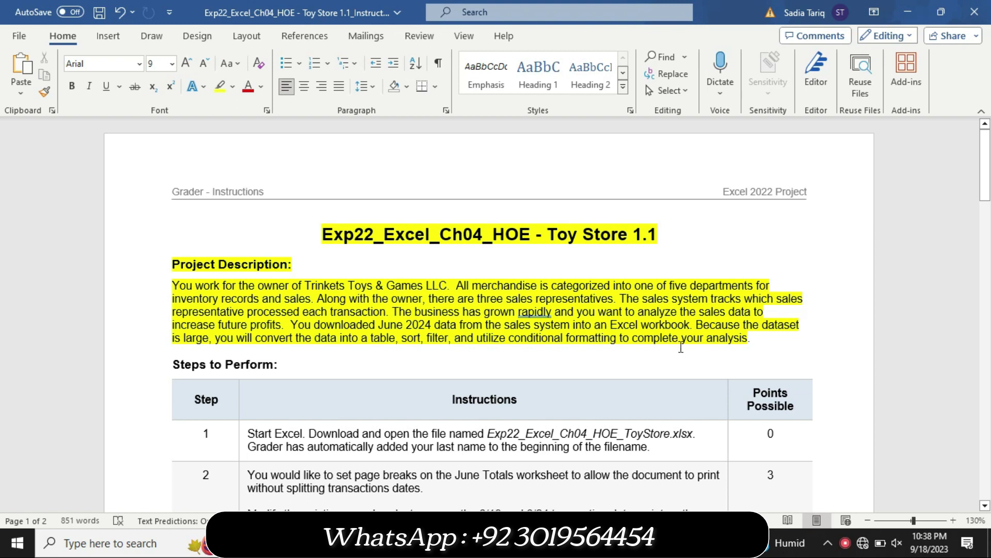
pyautogui.moveTo(320, 234); pyautogui.dragTo(748, 340)
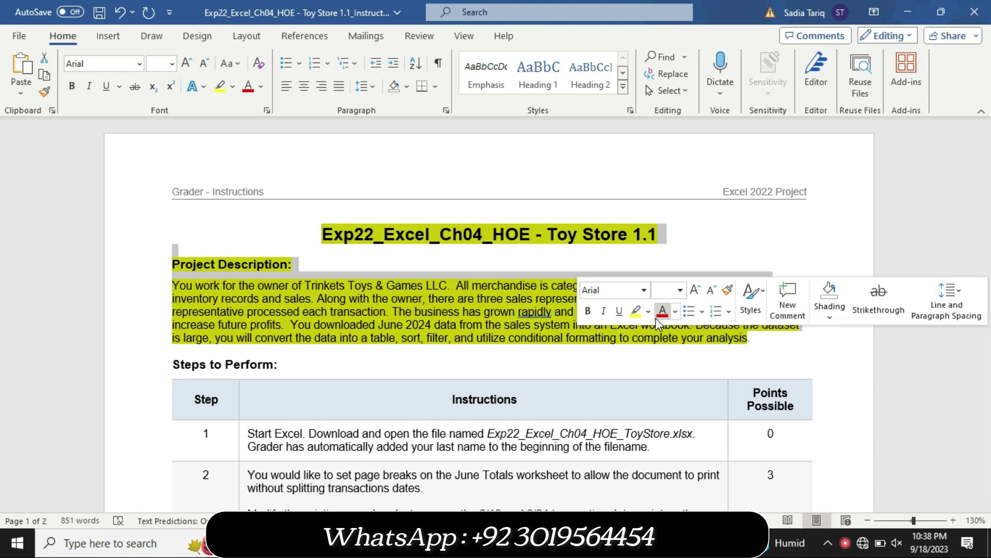
pyautogui.click(648, 311)
pyautogui.click(675, 404)
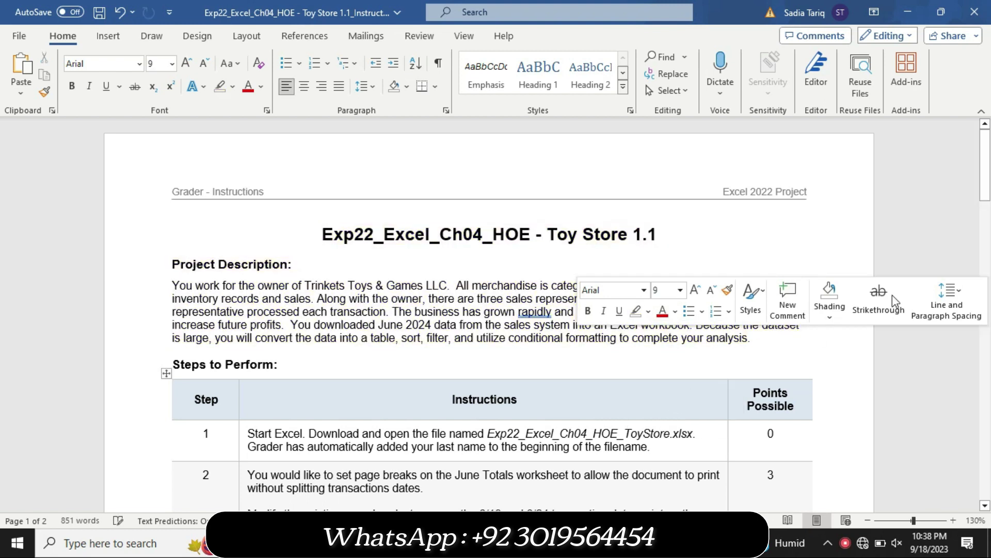
pyautogui.scroll(-1, 3, 221)
pyautogui.scroll(-2, 2, 221)
pyautogui.scroll(-1, 2, 221)
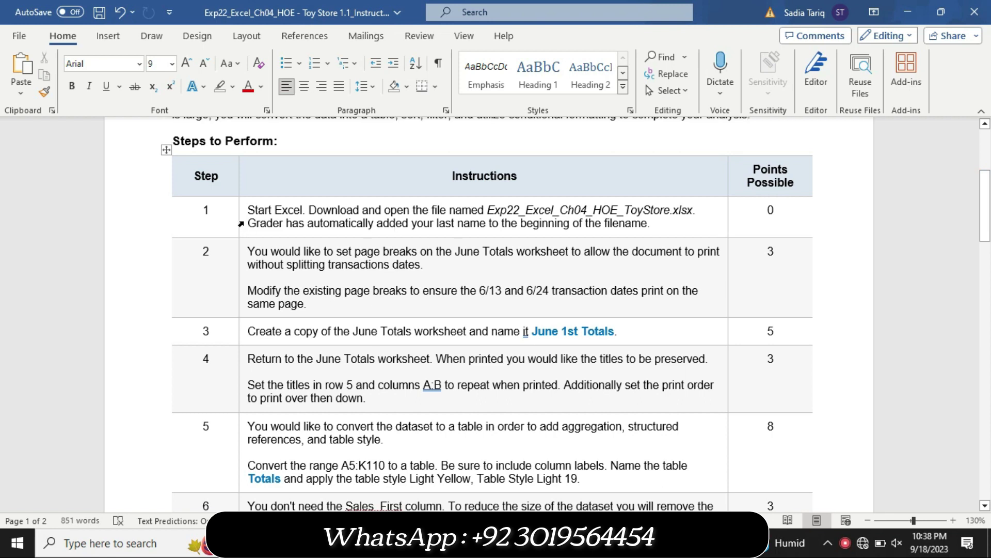
# Set the step 1 instructions to 12 pt with a yellow highlight.
pyautogui.click(242, 225)
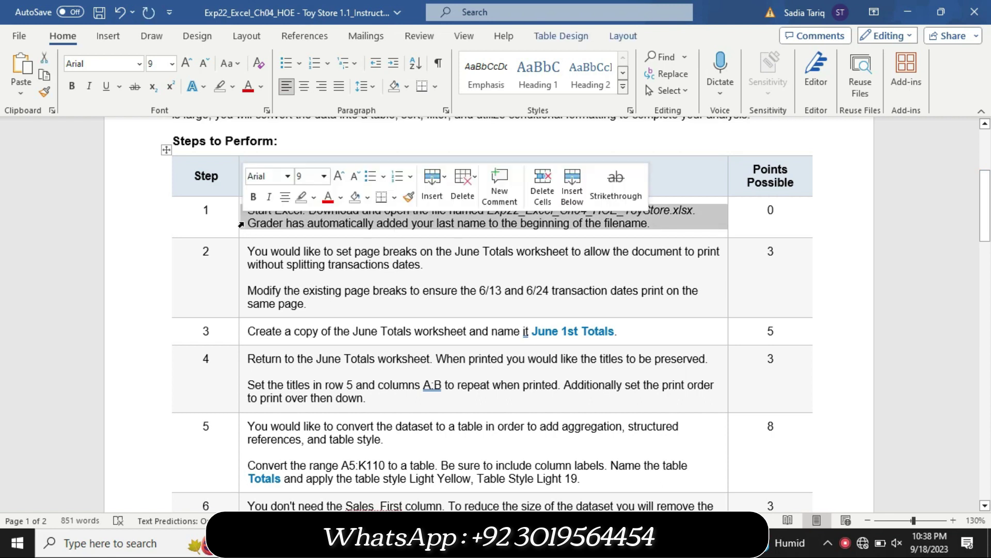
pyautogui.click(324, 176)
pyautogui.click(309, 262)
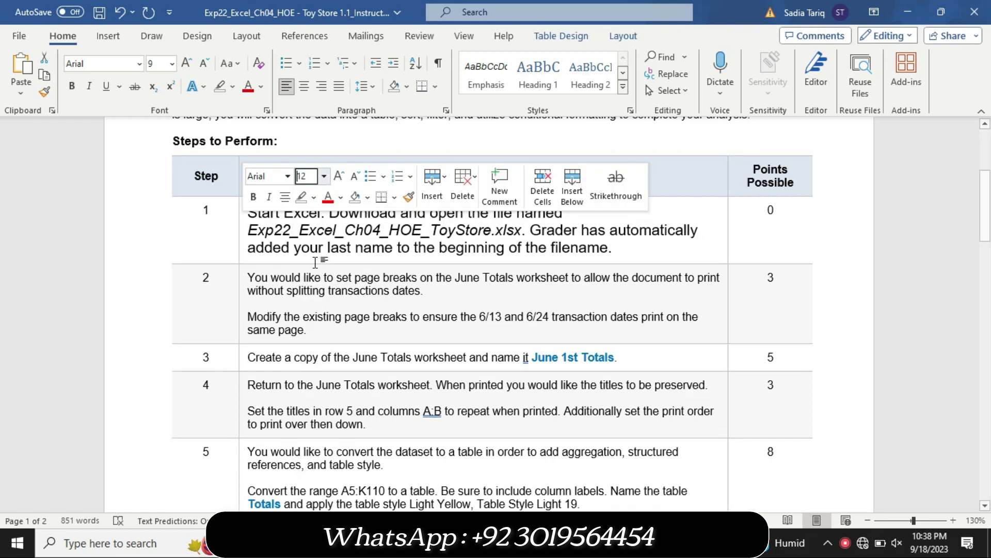
pyautogui.click(314, 197)
pyautogui.click(305, 219)
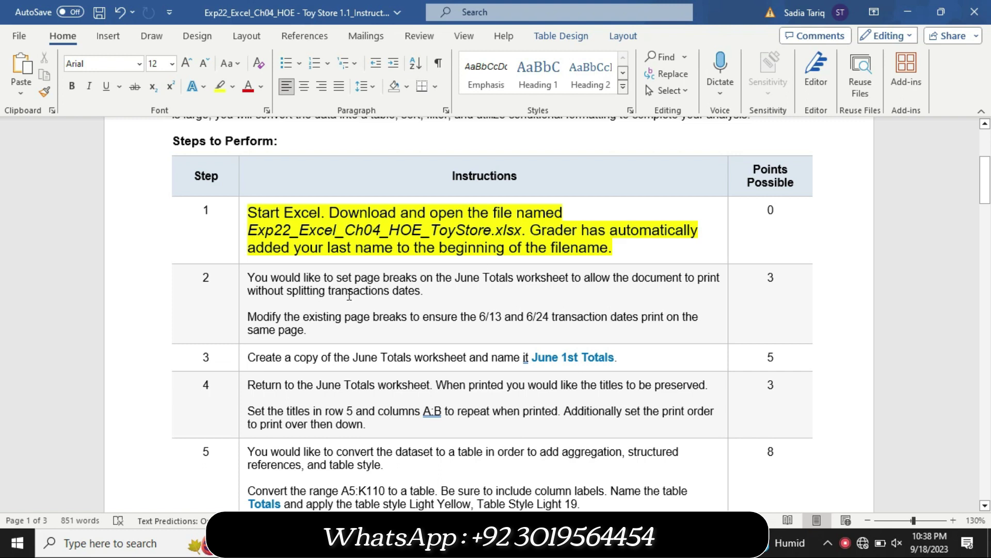
# Return the step 1 instructions to 9 pt with no highlight.
pyautogui.hotkey('alt', 'Tab')
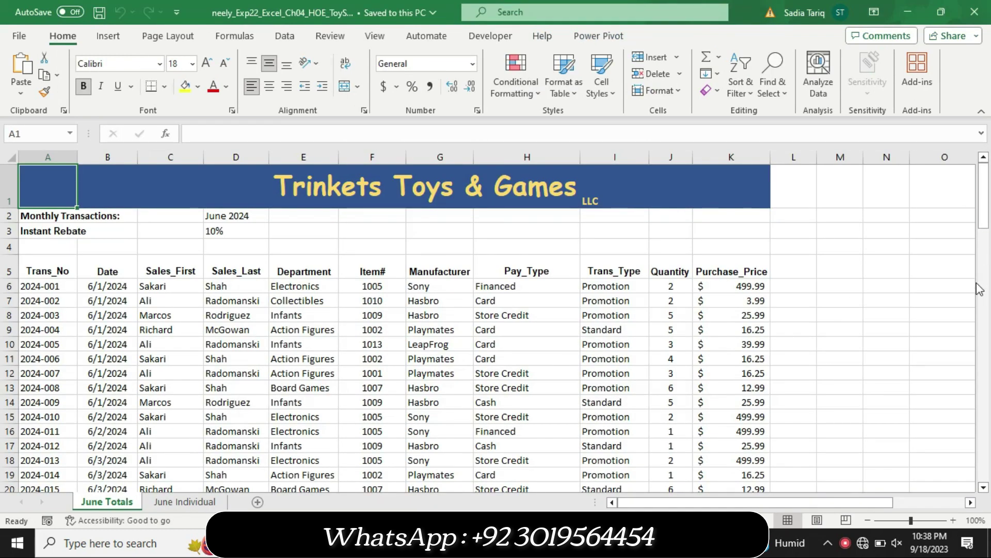
pyautogui.moveTo(984, 219)
pyautogui.mouseDown()
pyautogui.moveTo(987, 371)
pyautogui.moveTo(989, 179)
pyautogui.mouseUp()
pyautogui.hotkey('alt', 'Tab')
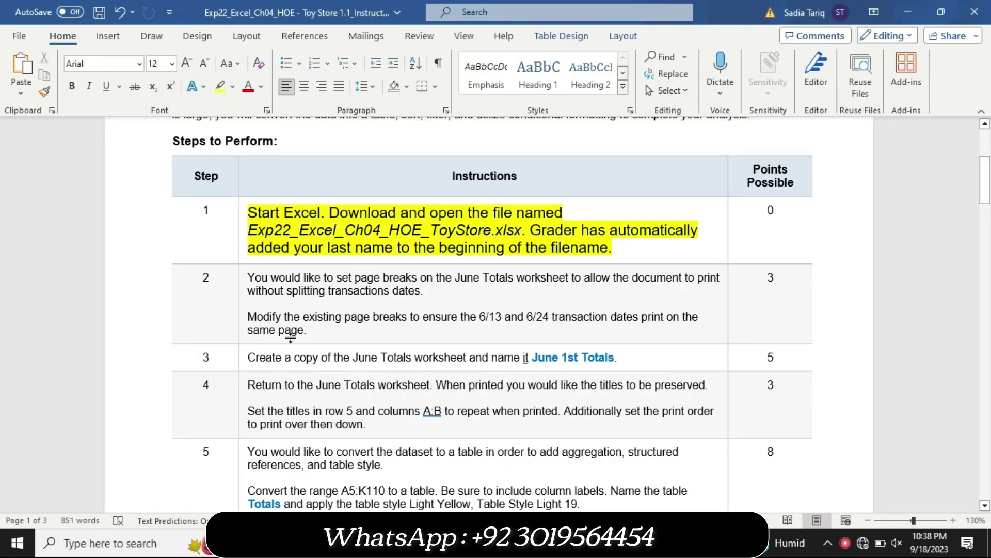
pyautogui.click(240, 248)
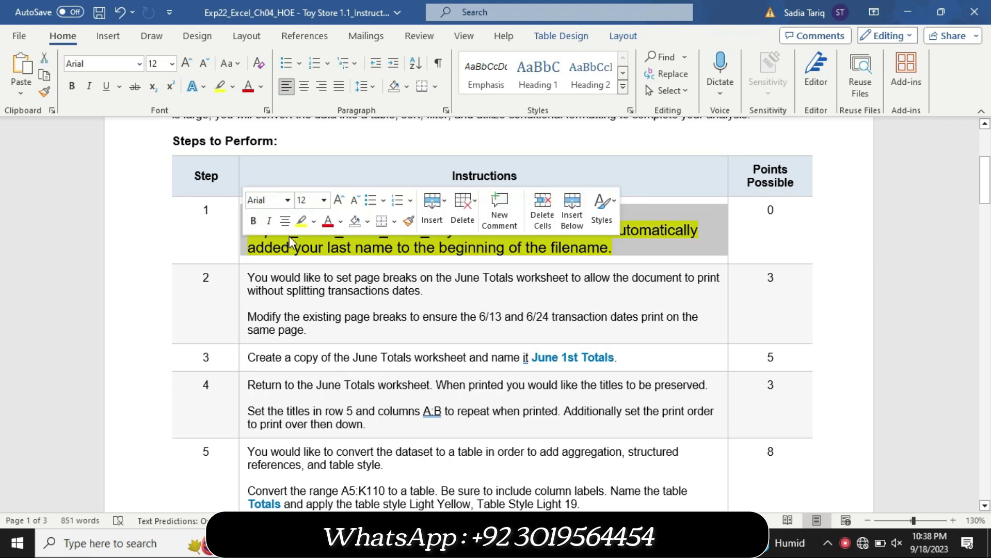
pyautogui.click(317, 224)
pyautogui.click(333, 309)
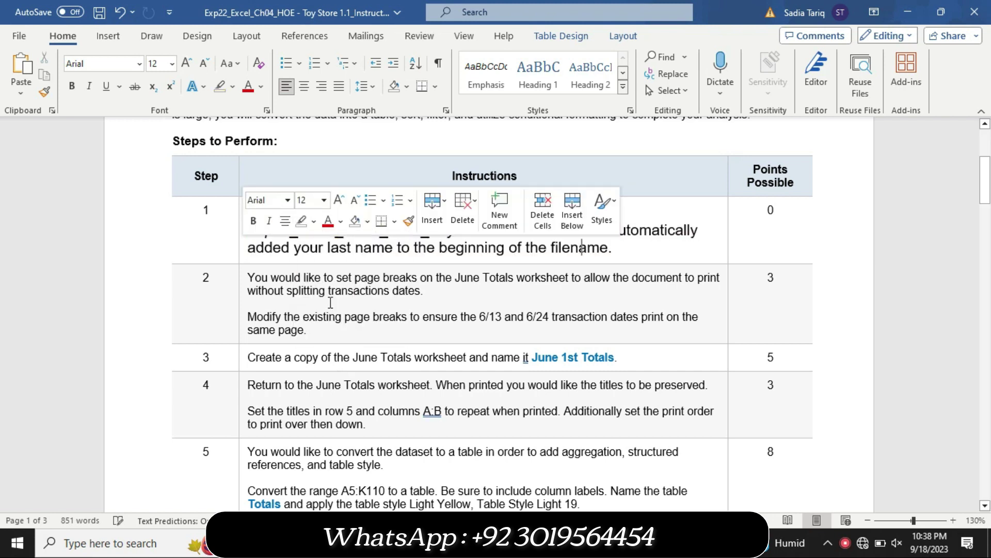
pyautogui.click(242, 248)
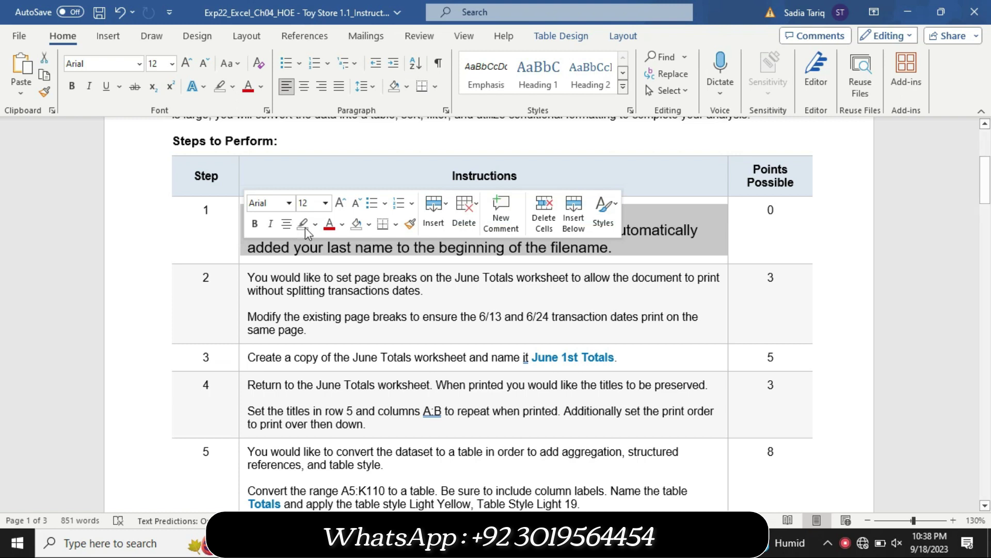
pyautogui.click(325, 203)
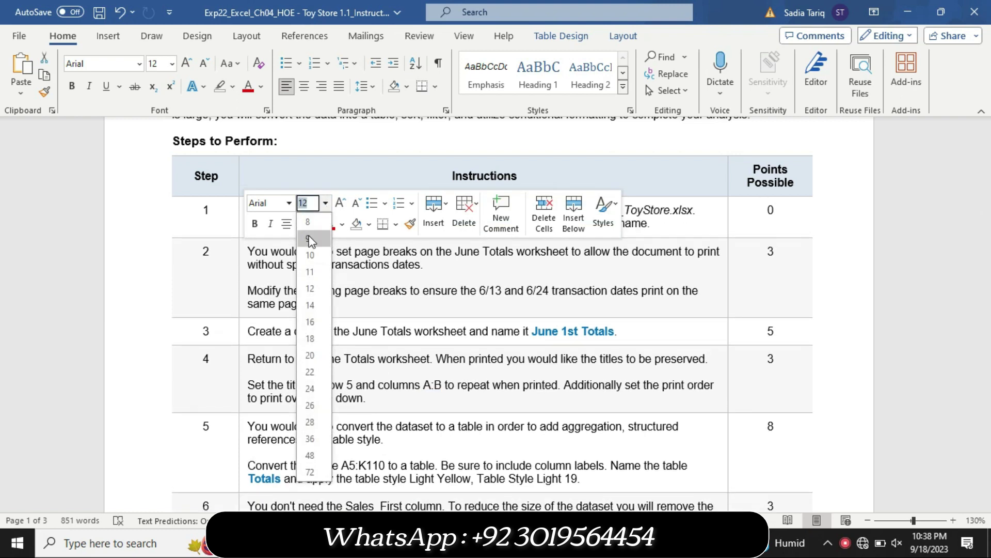
pyautogui.click(309, 237)
# Enlarge the step 2 instructions to 16 pt and highlight them in turquoise.
pyautogui.click(243, 284)
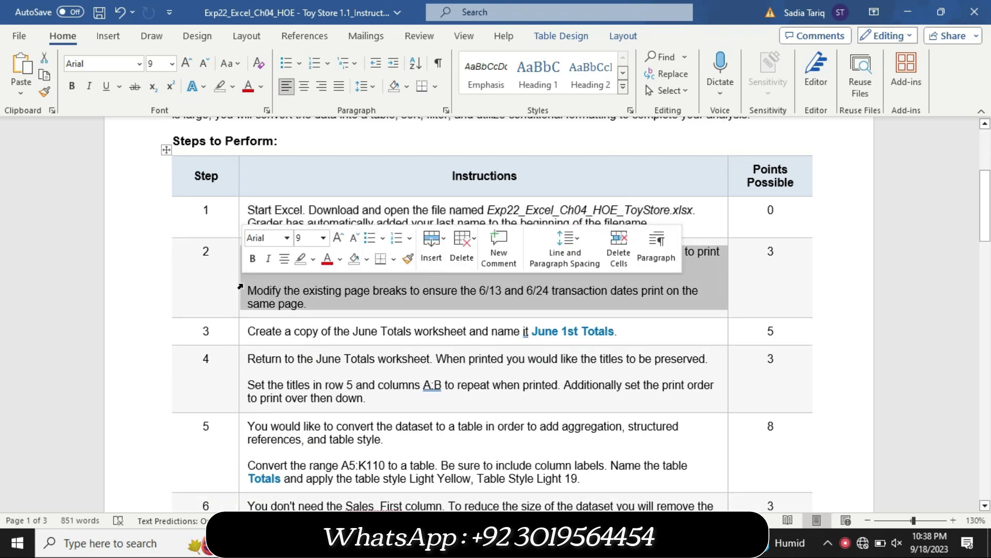
pyautogui.click(323, 238)
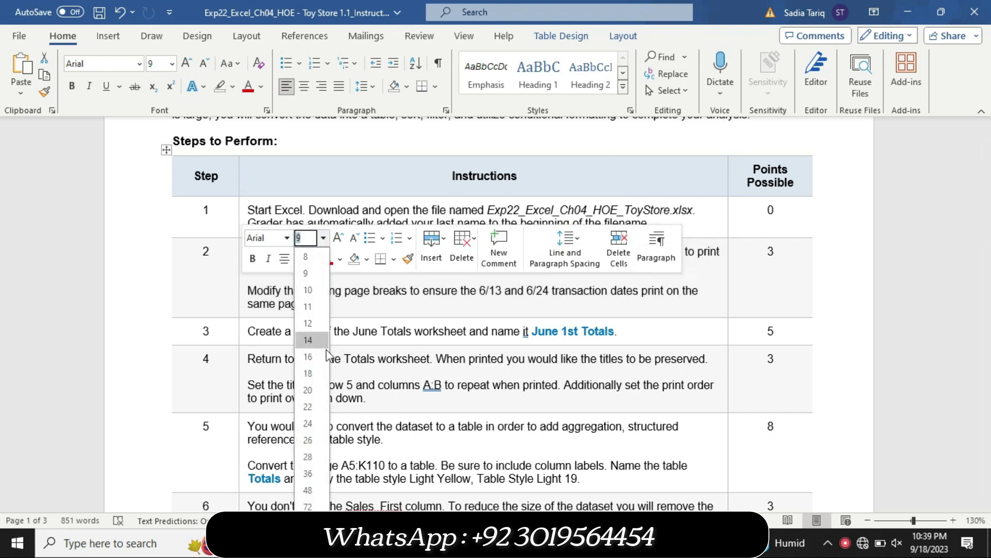
pyautogui.click(327, 356)
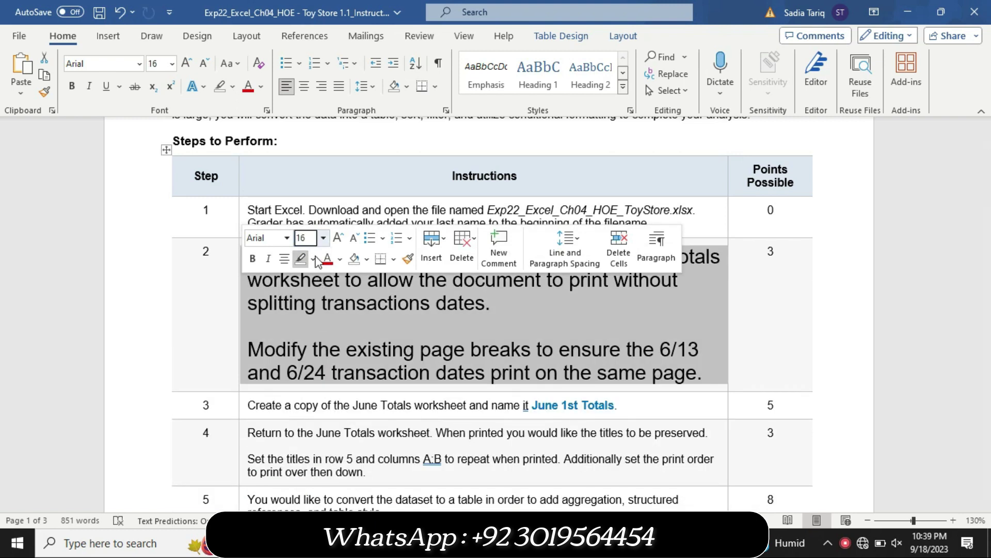
pyautogui.click(313, 259)
pyautogui.click(348, 280)
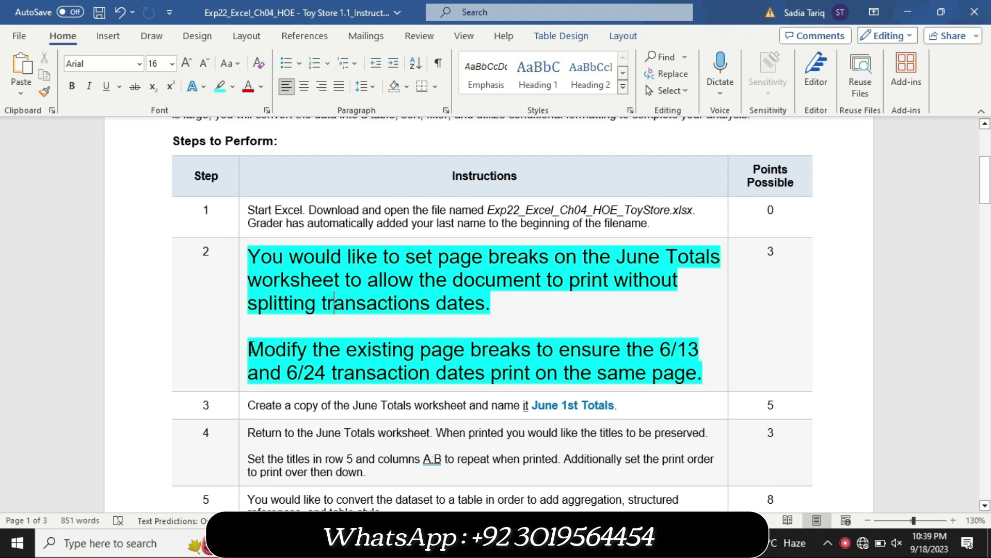
pyautogui.moveTo(250, 347); pyautogui.dragTo(738, 372)
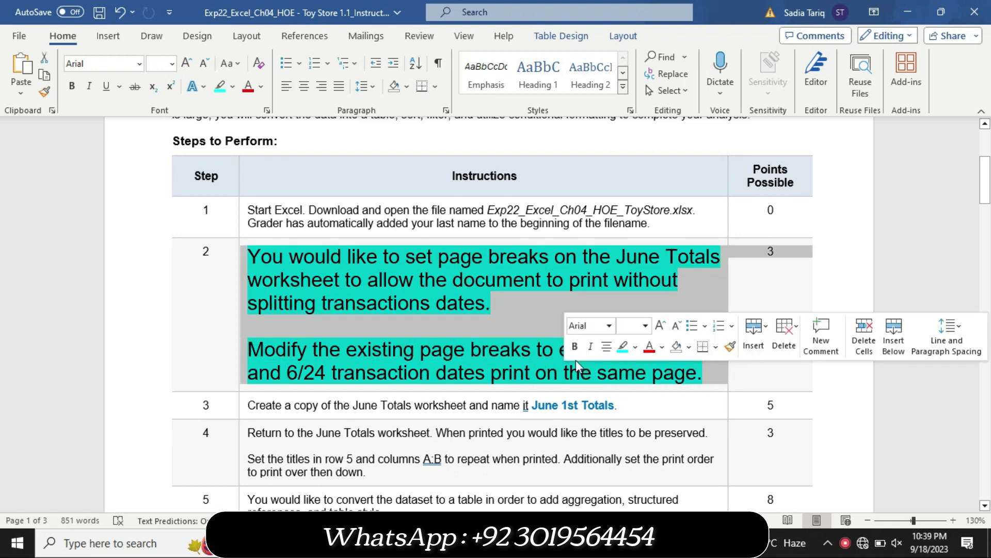
# Deselect the step 2 row and go to the Excel workbook's June Totals sheet.
pyautogui.click(381, 349)
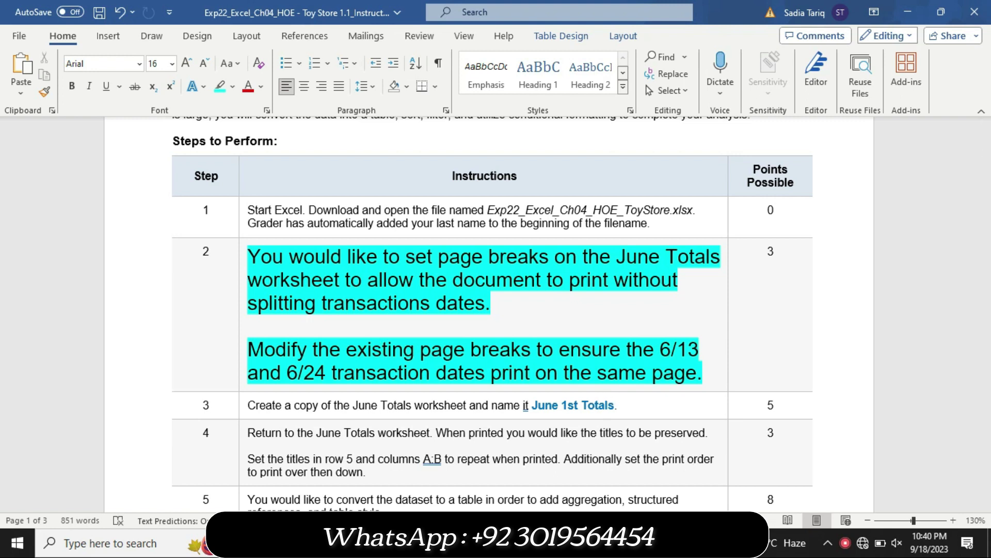
pyautogui.hotkey('alt', 'Tab')
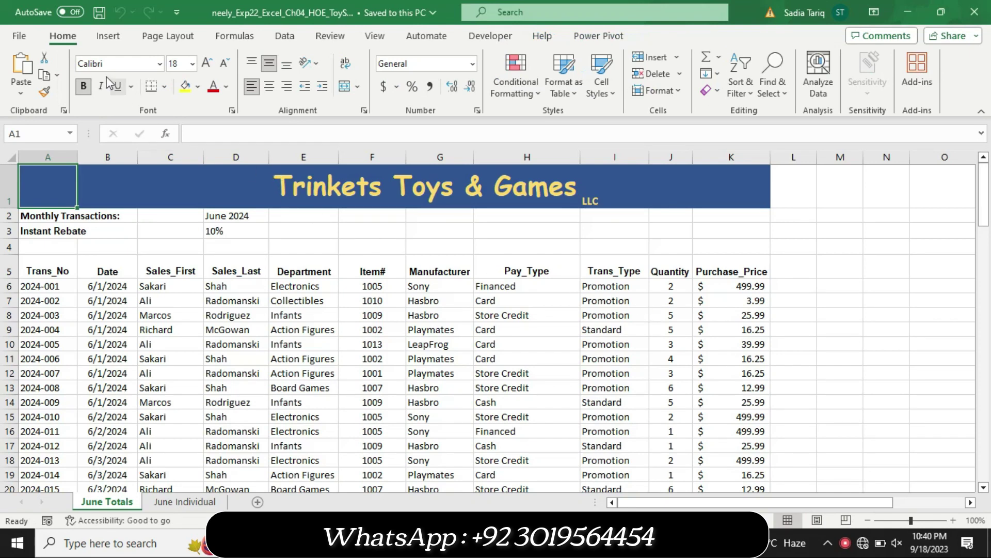
pyautogui.click(105, 49)
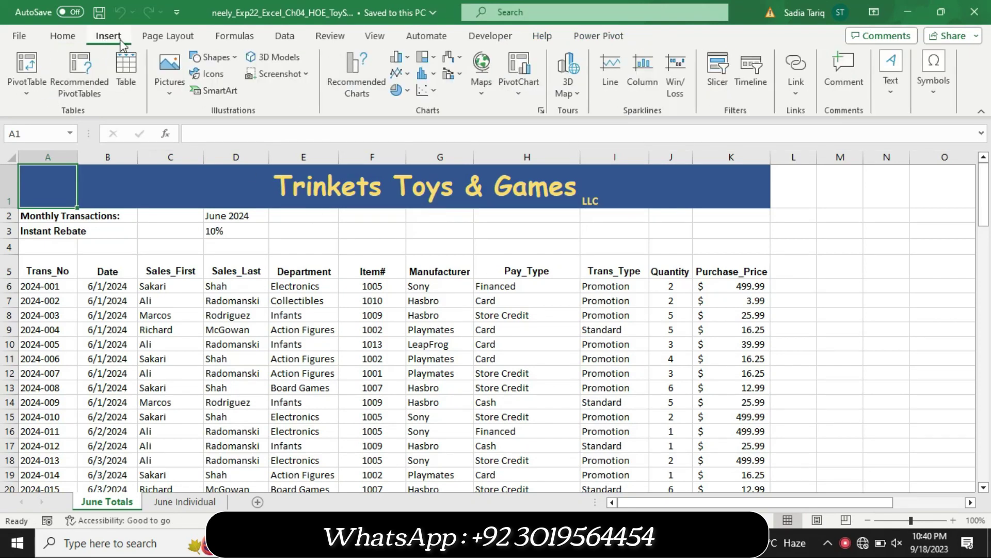
pyautogui.click(166, 40)
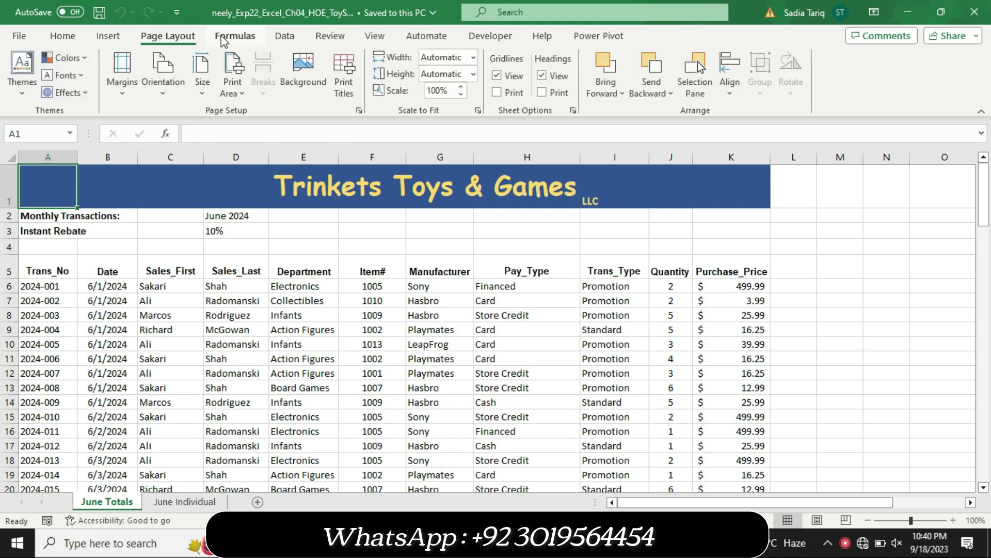
pyautogui.click(223, 40)
pyautogui.click(283, 38)
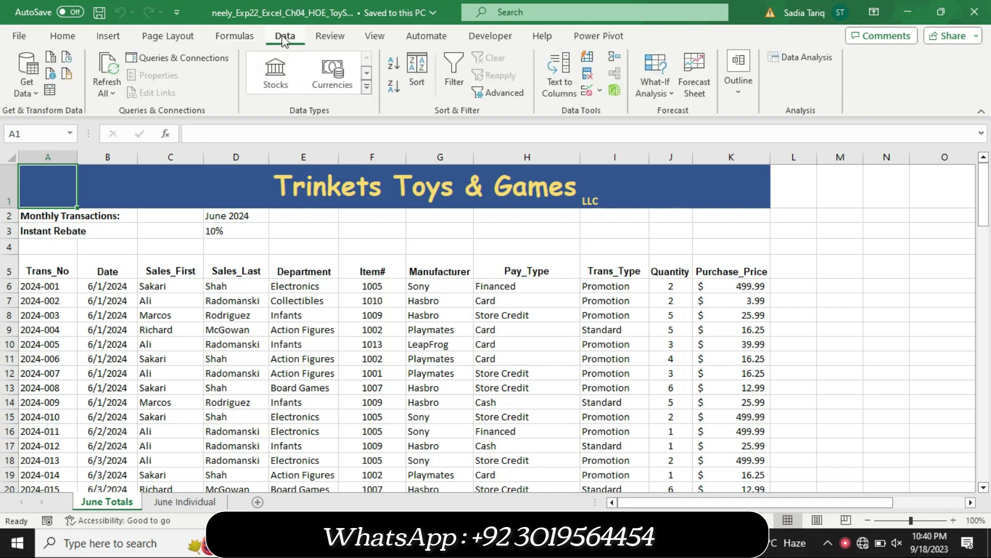
pyautogui.click(330, 37)
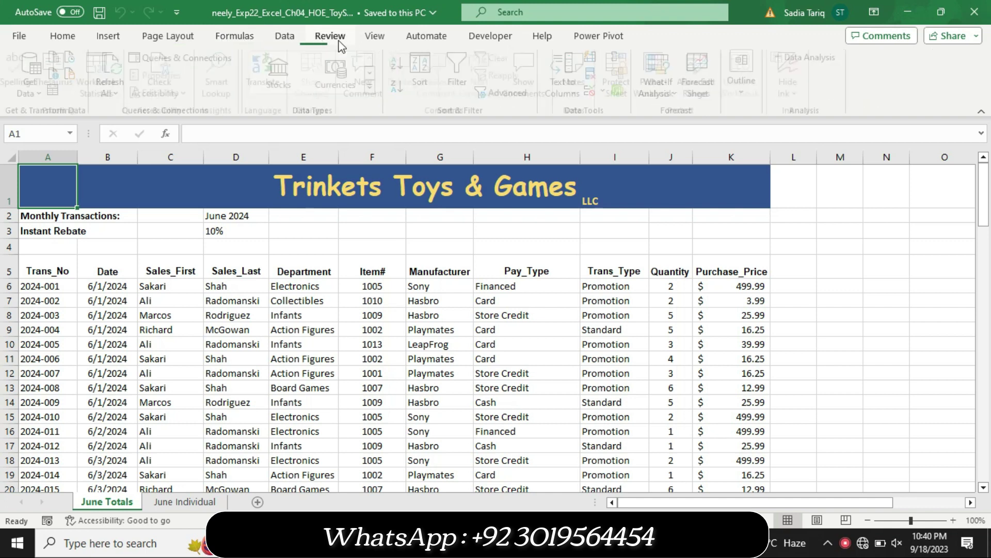
pyautogui.click(386, 41)
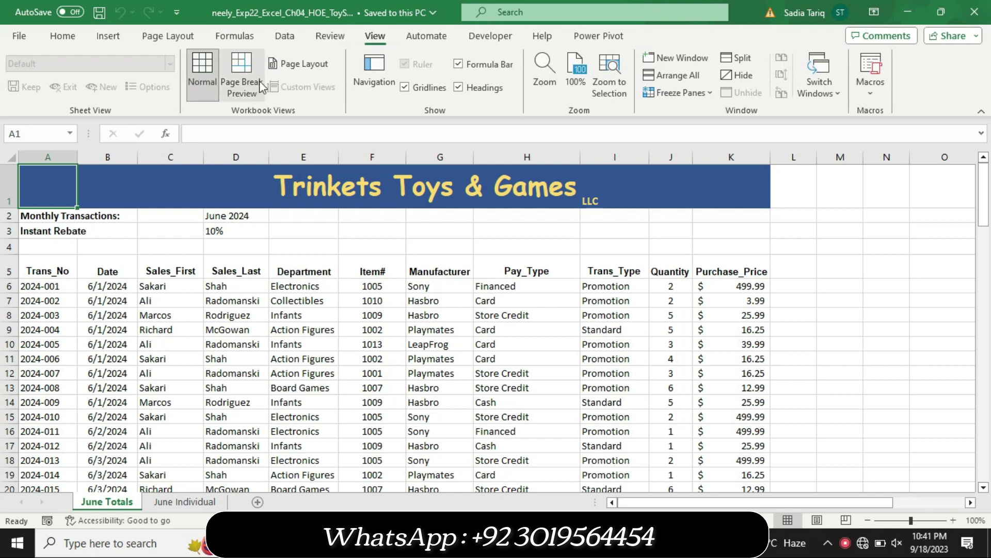
pyautogui.click(240, 83)
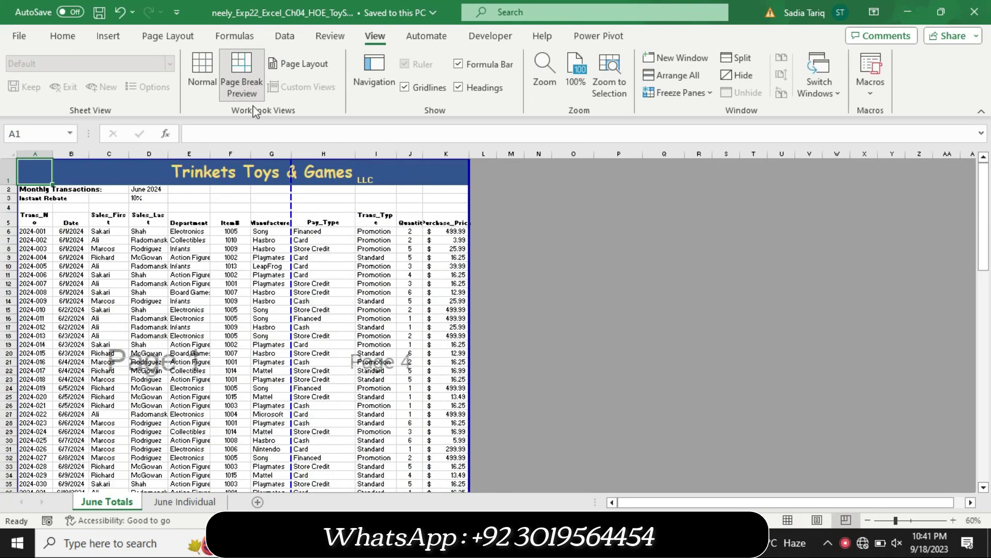
pyautogui.moveTo(986, 219)
pyautogui.mouseDown()
pyautogui.moveTo(989, 432)
pyautogui.moveTo(960, 198)
pyautogui.mouseUp()
pyautogui.moveTo(956, 150)
pyautogui.mouseDown()
pyautogui.moveTo(967, 197)
pyautogui.moveTo(956, 253)
pyautogui.moveTo(974, 276)
pyautogui.moveTo(982, 431)
pyautogui.moveTo(984, 227)
pyautogui.mouseUp()
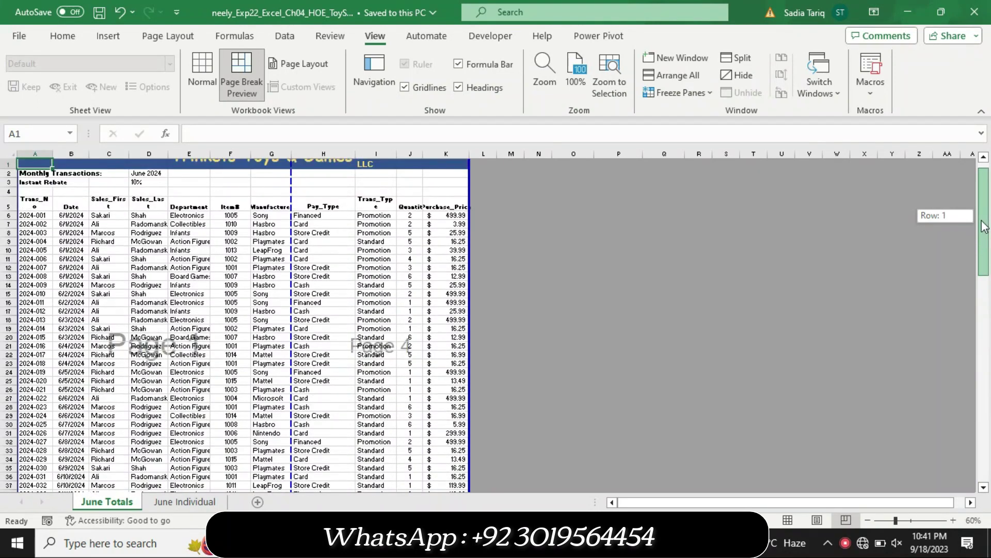
pyautogui.click(202, 73)
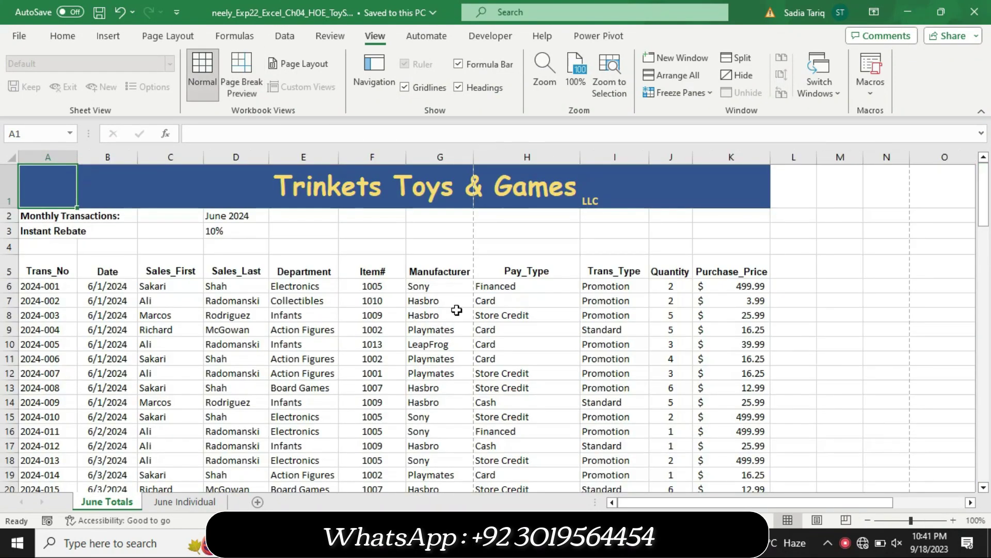
# Return the step 2 instructions to 9 pt with no highlight.
pyautogui.hotkey('alt', 'Tab')
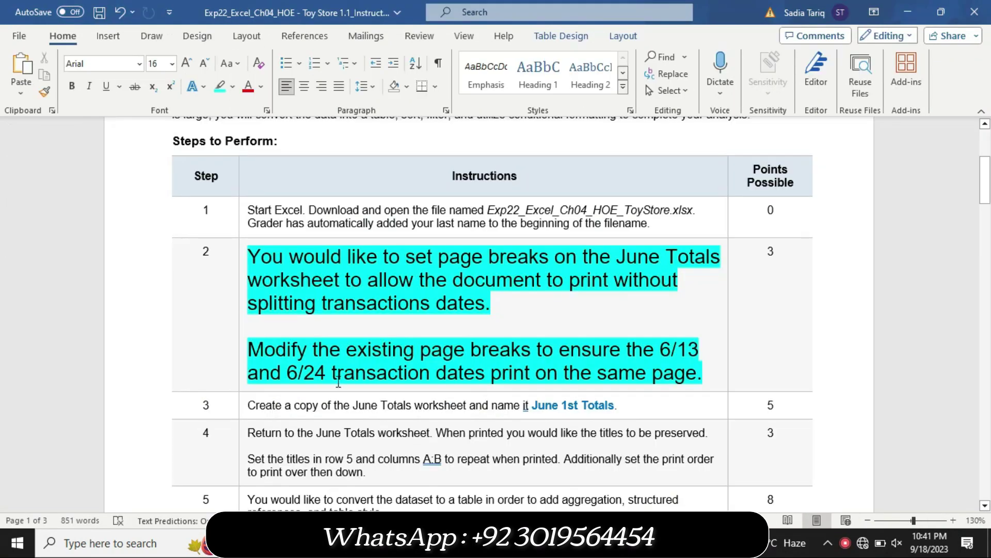
pyautogui.click(242, 385)
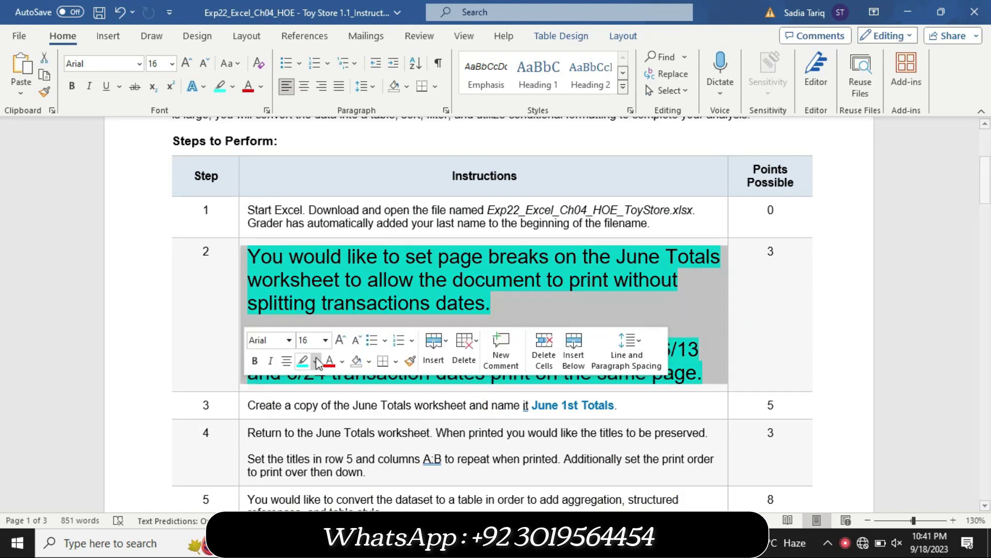
pyautogui.click(325, 340)
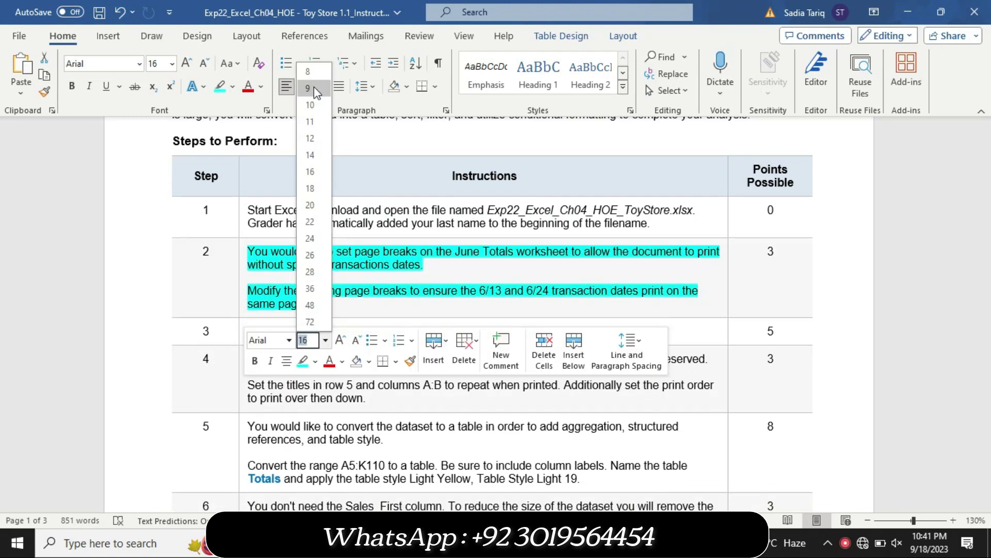
pyautogui.click(310, 88)
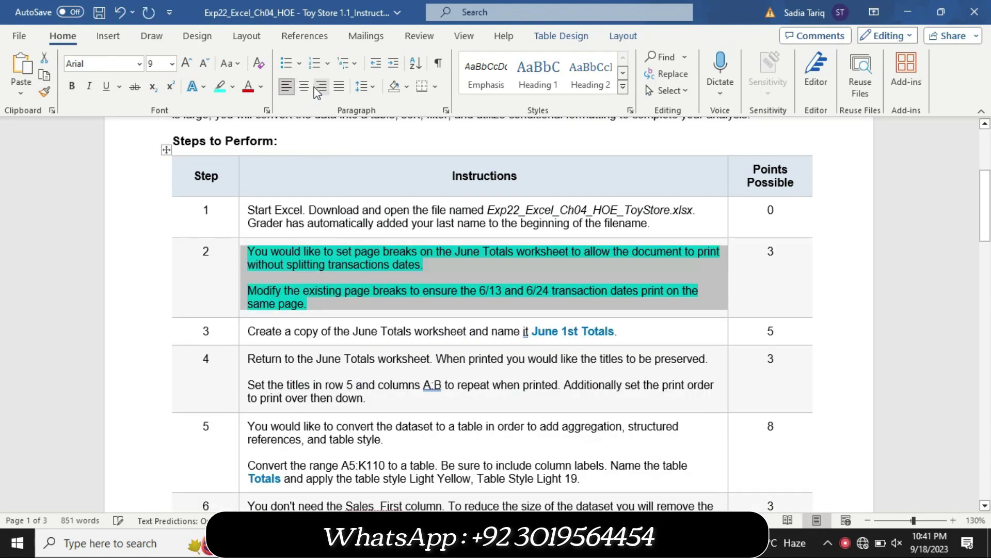
pyautogui.click(235, 87)
pyautogui.click(268, 181)
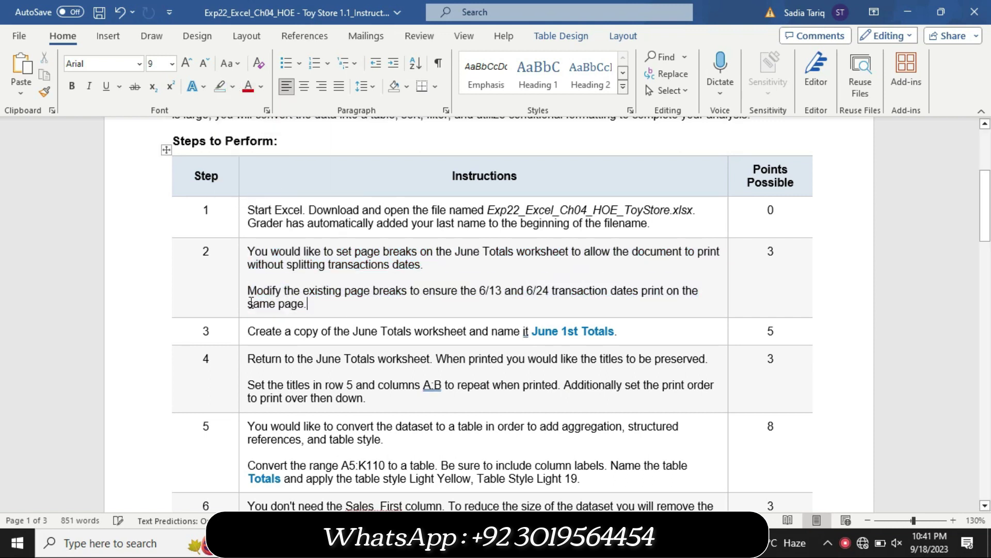
# Enlarge the step 3 instructions to 16 pt and highlight them in turquoise.
pyautogui.click(242, 338)
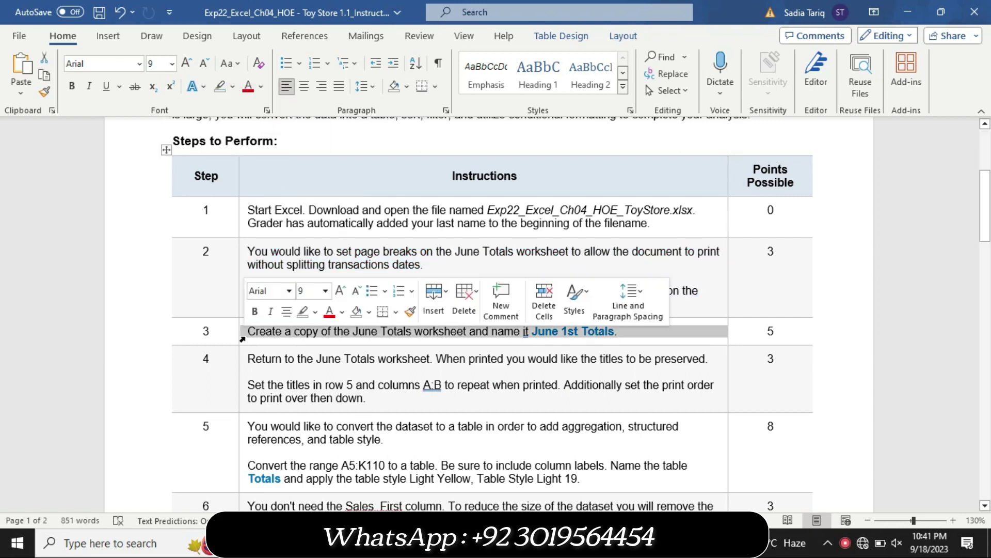
pyautogui.click(326, 291)
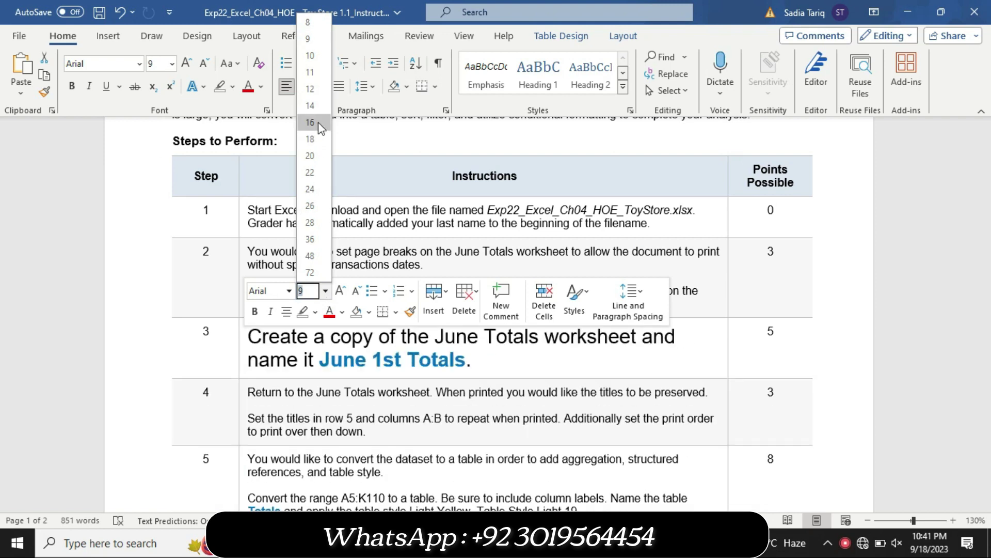
pyautogui.click(319, 121)
pyautogui.click(233, 91)
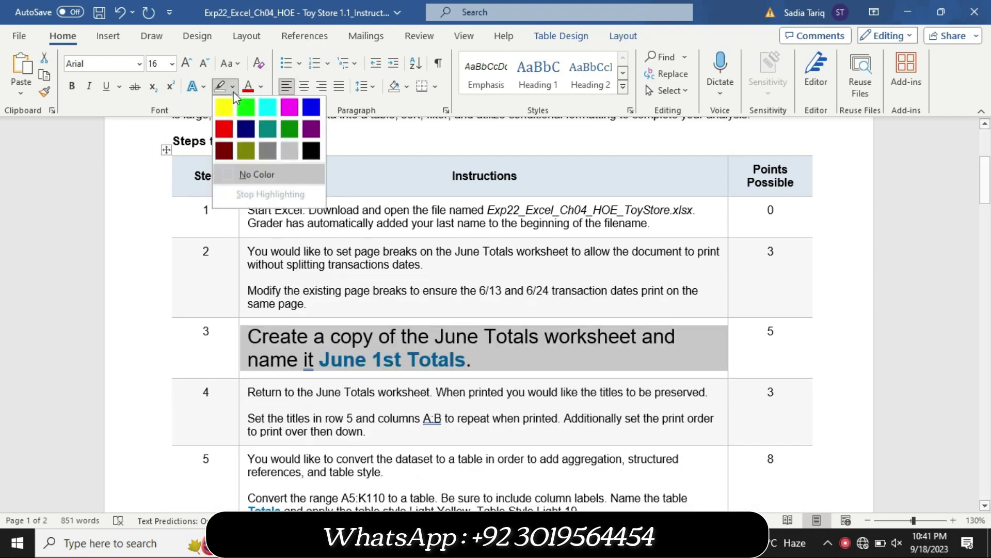
pyautogui.click(268, 107)
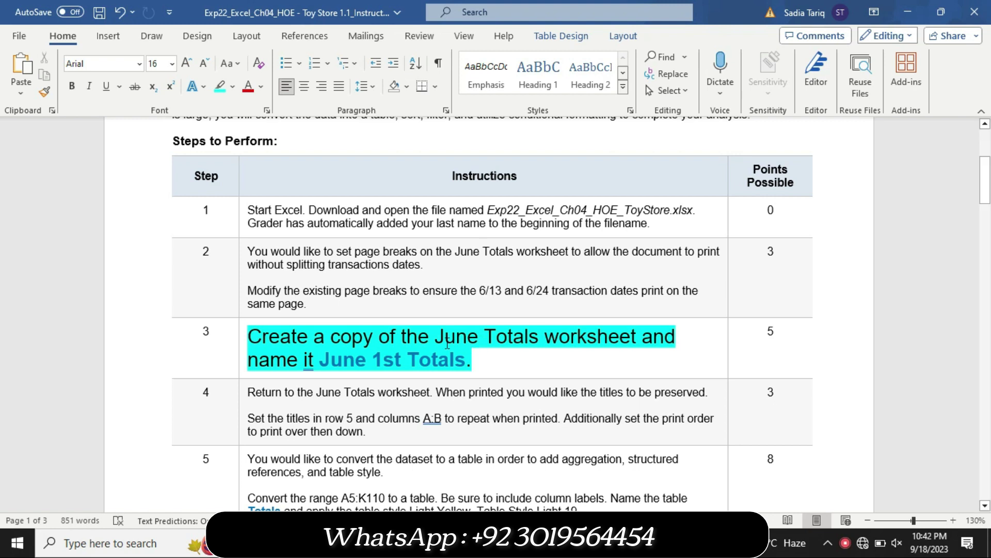
# Create a copy of the June Totals worksheet.
pyautogui.hotkey('alt', 'Tab')
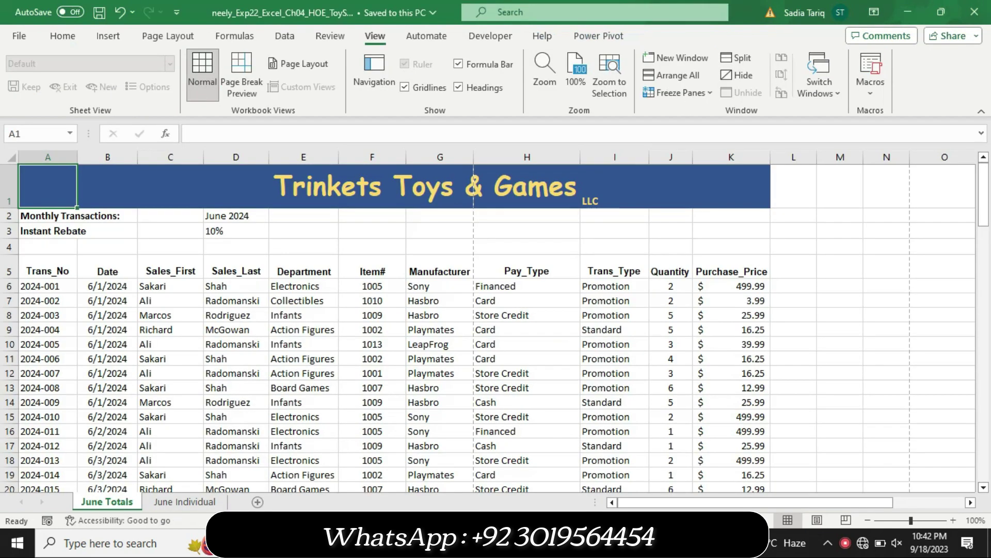
pyautogui.rightClick(123, 504)
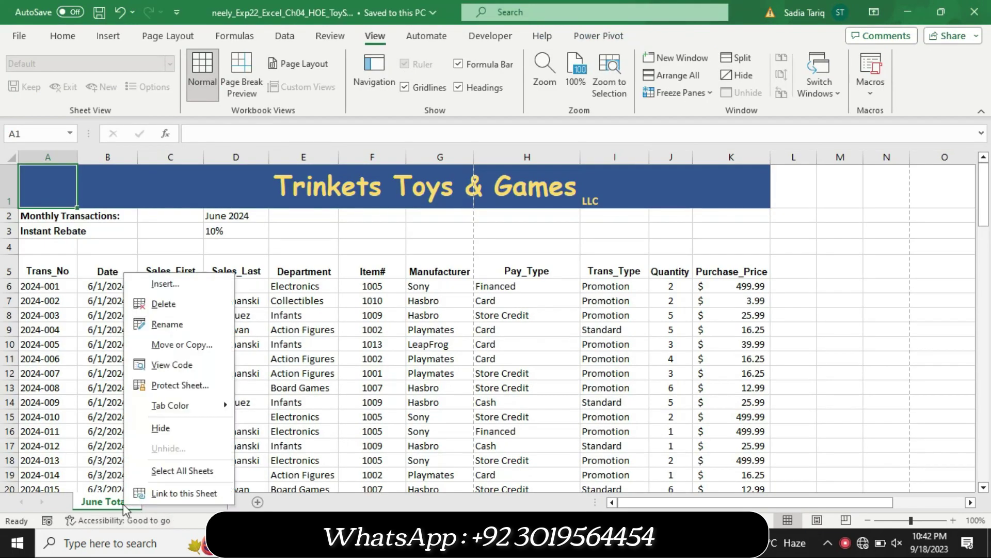
pyautogui.click(172, 346)
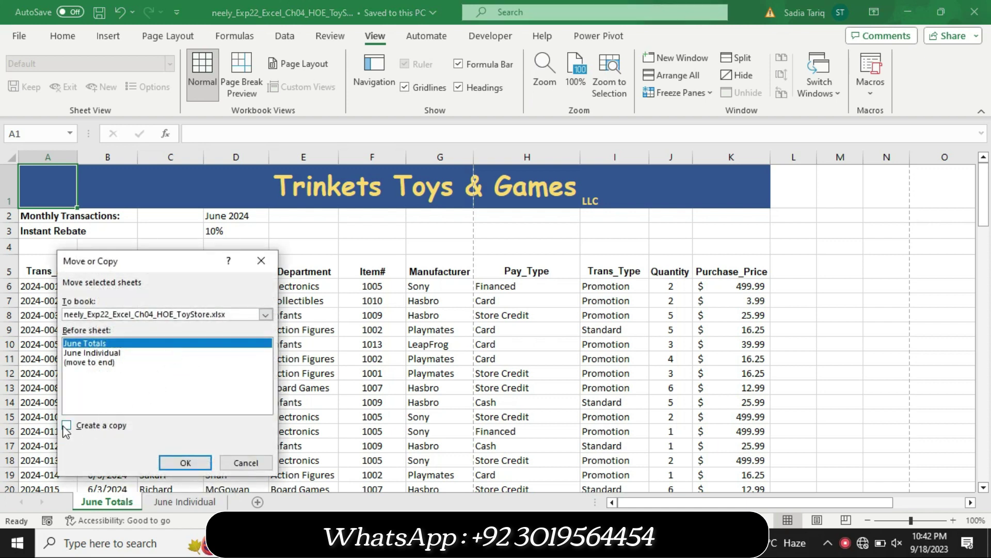
pyautogui.click(66, 425)
pyautogui.click(185, 462)
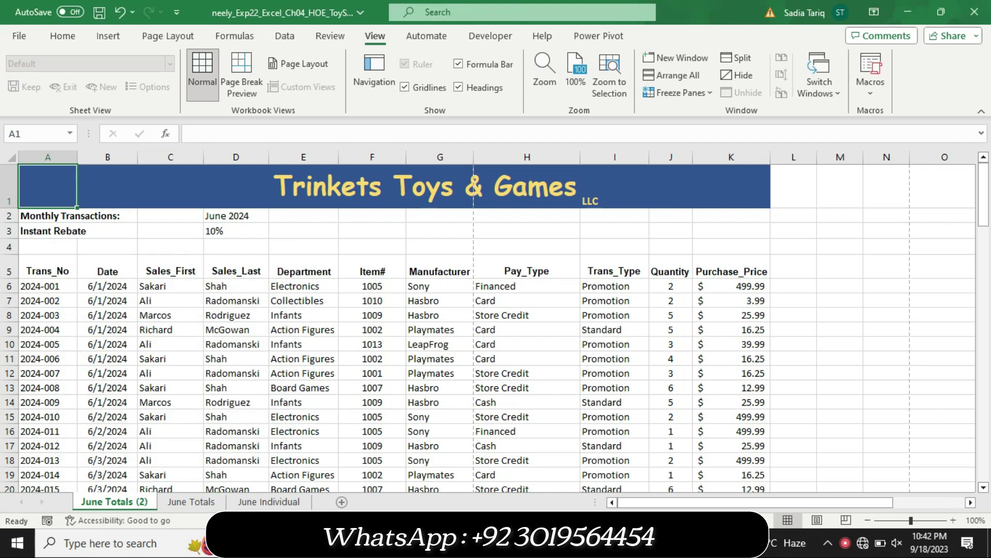
# Rename the copied sheet 'June 1st Totals', taking the name from the instructions.
pyautogui.click(562, 475)
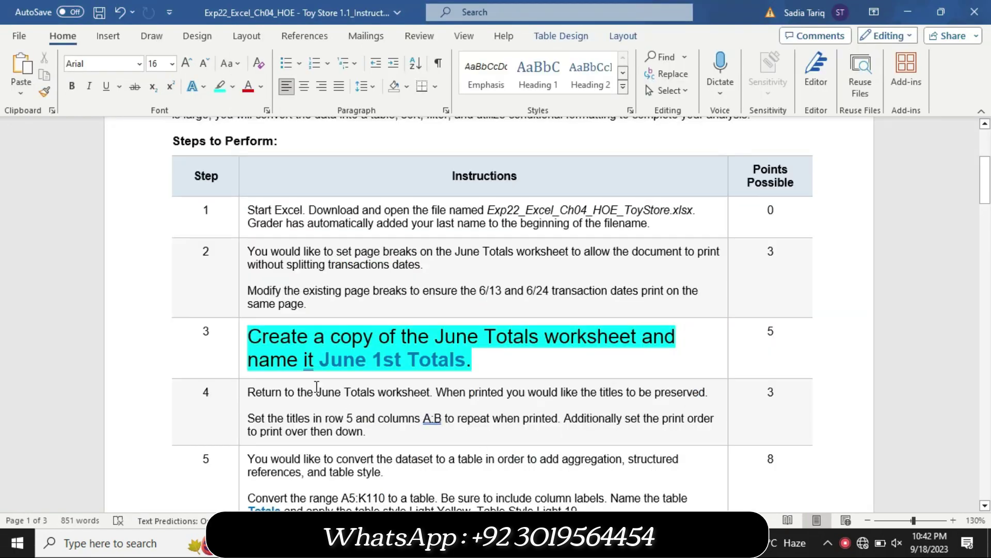
pyautogui.moveTo(320, 360); pyautogui.dragTo(453, 372)
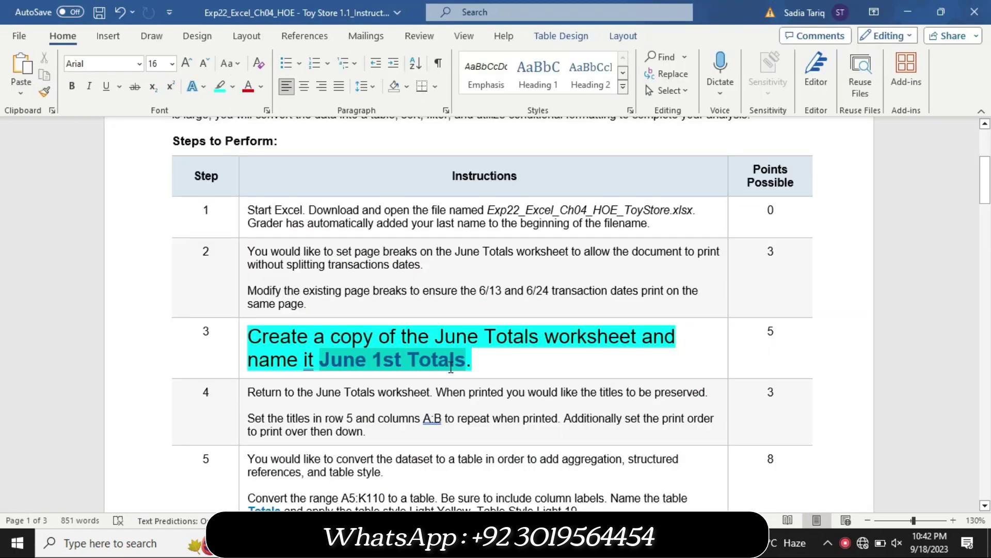
pyautogui.hotkey('ctrl', 'c')
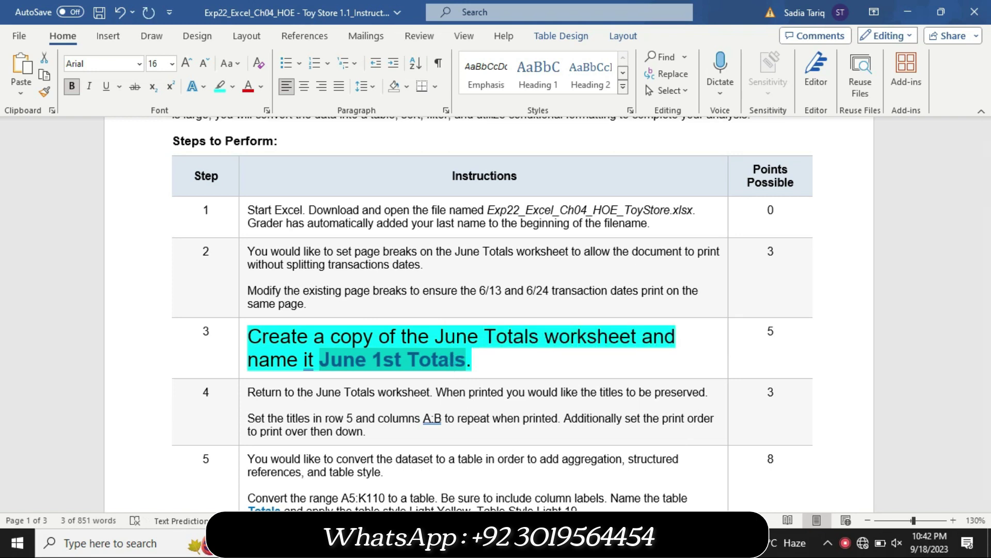
pyautogui.click(583, 468)
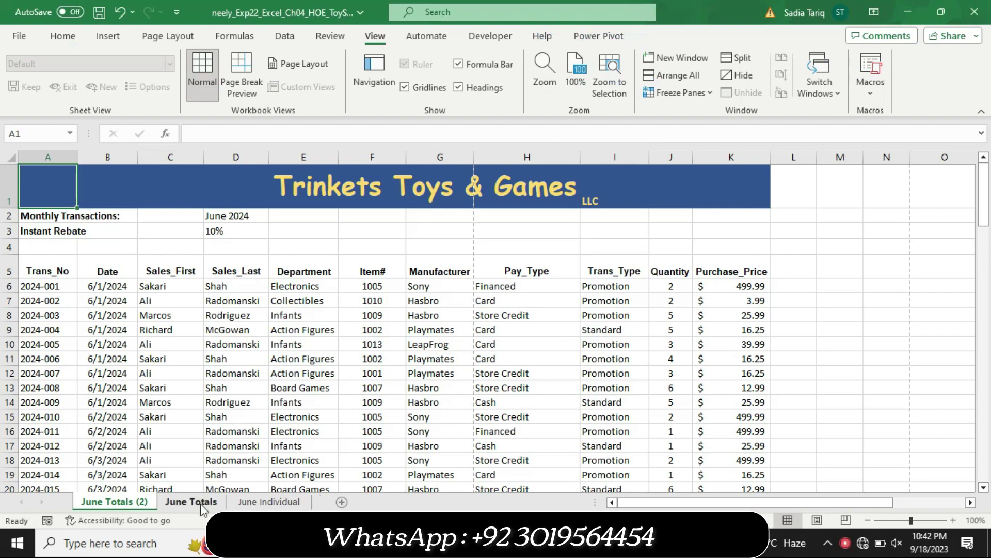
pyautogui.rightClick(145, 511)
pyautogui.click(184, 335)
pyautogui.write('June 1st Totals')
pyautogui.press('Return')
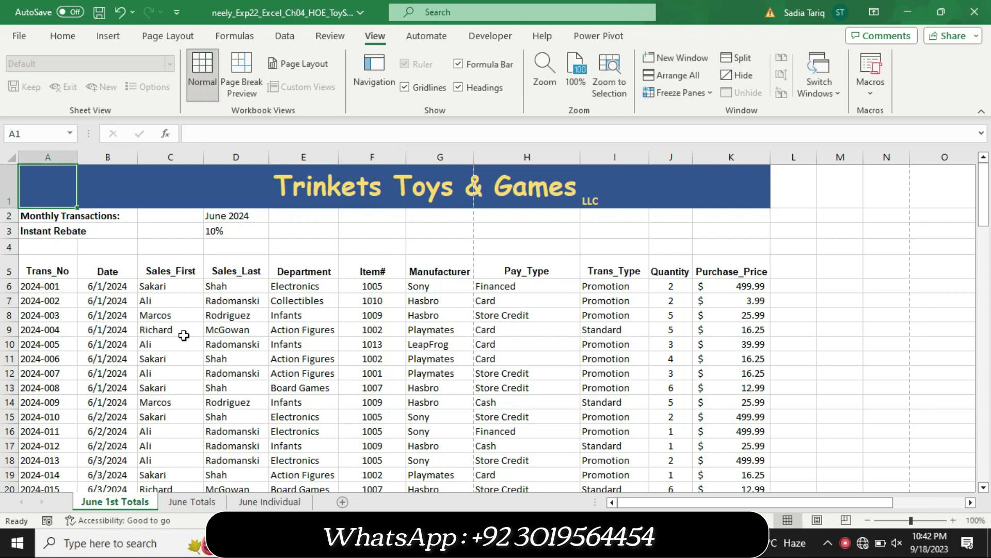
pyautogui.hotkey('alt', 'Tab')
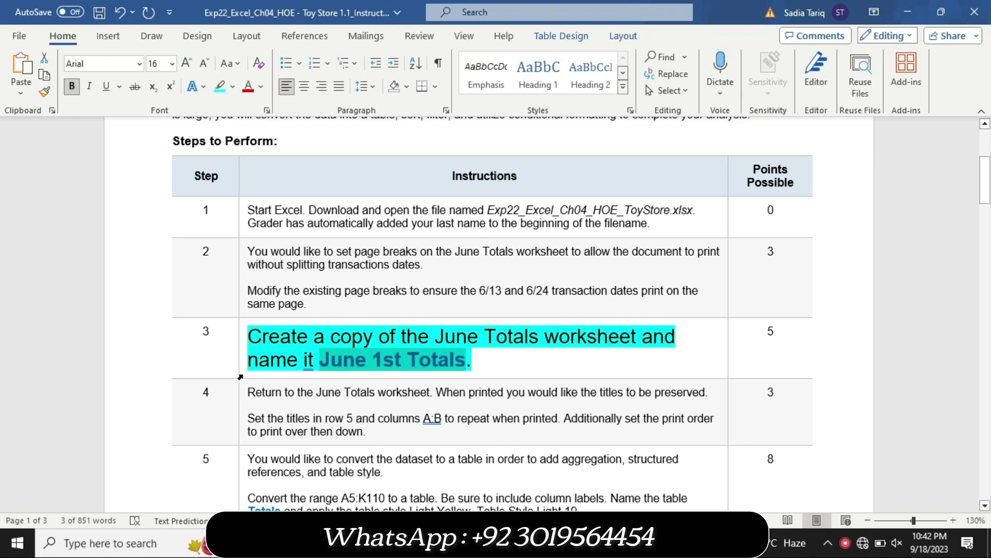
# Shrink the step 3 instructions back to 9 pt.
pyautogui.click(240, 377)
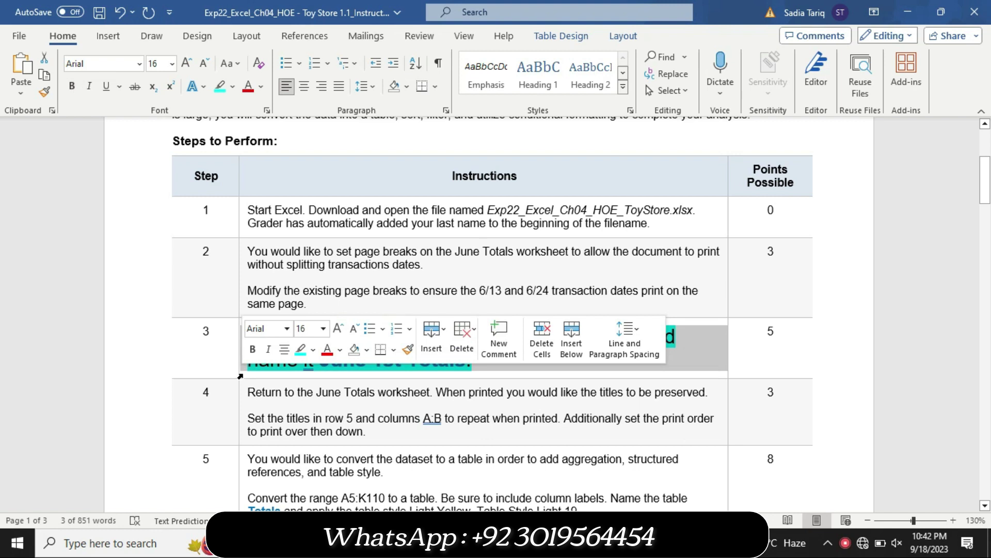
pyautogui.click(323, 328)
pyautogui.click(312, 78)
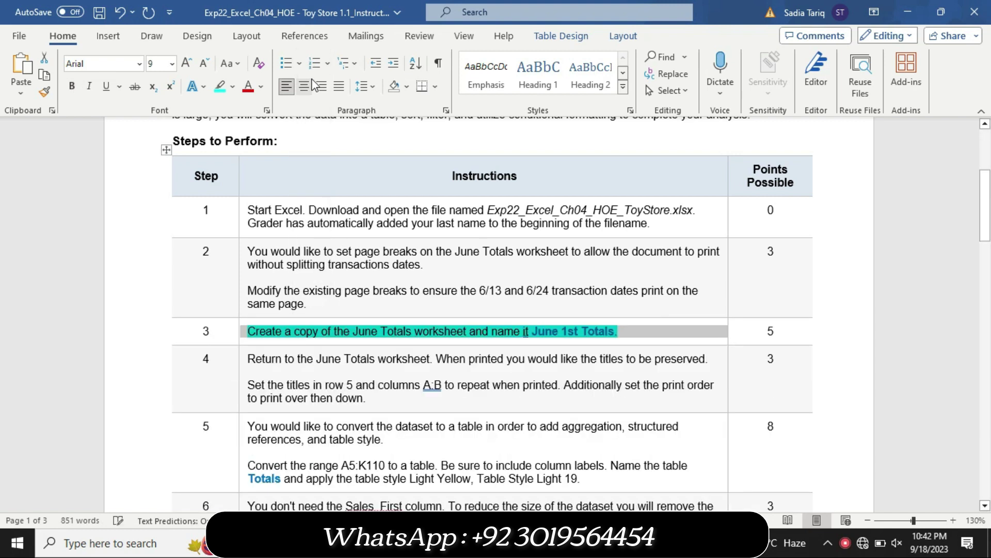
pyautogui.click(234, 87)
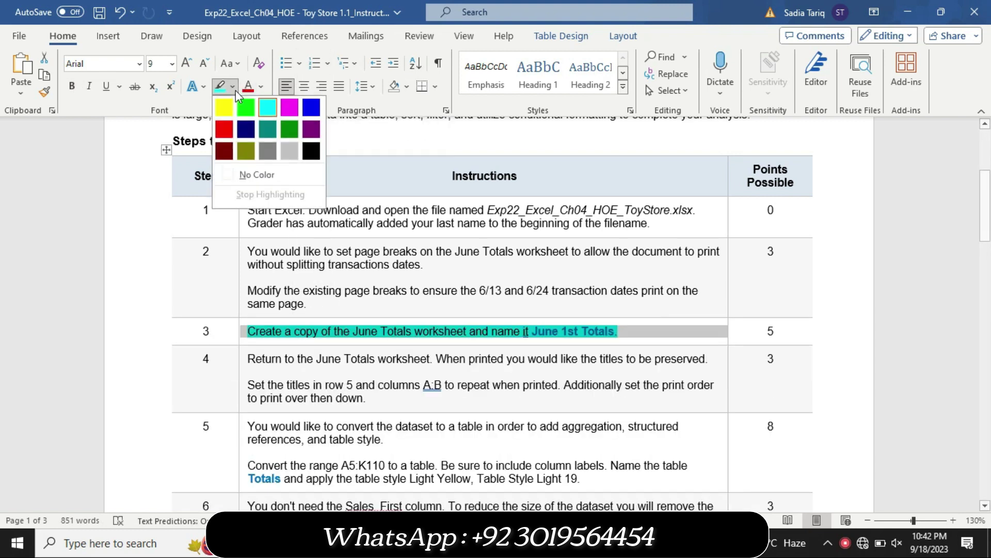
pyautogui.press('Escape')
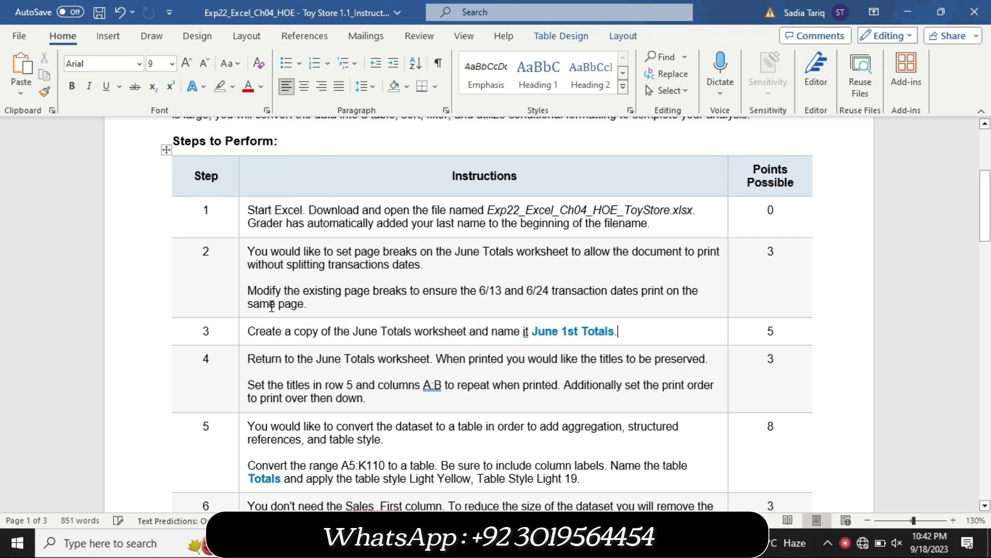
# Enlarge the step 4 print-titles instructions to 16 pt with a turquoise highlight.
pyautogui.click(243, 377)
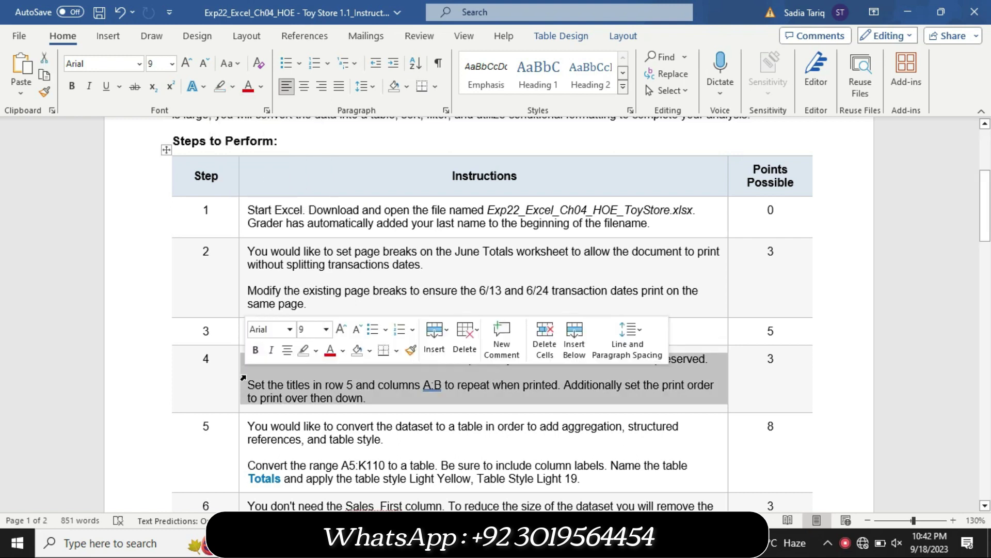
pyautogui.click(327, 330)
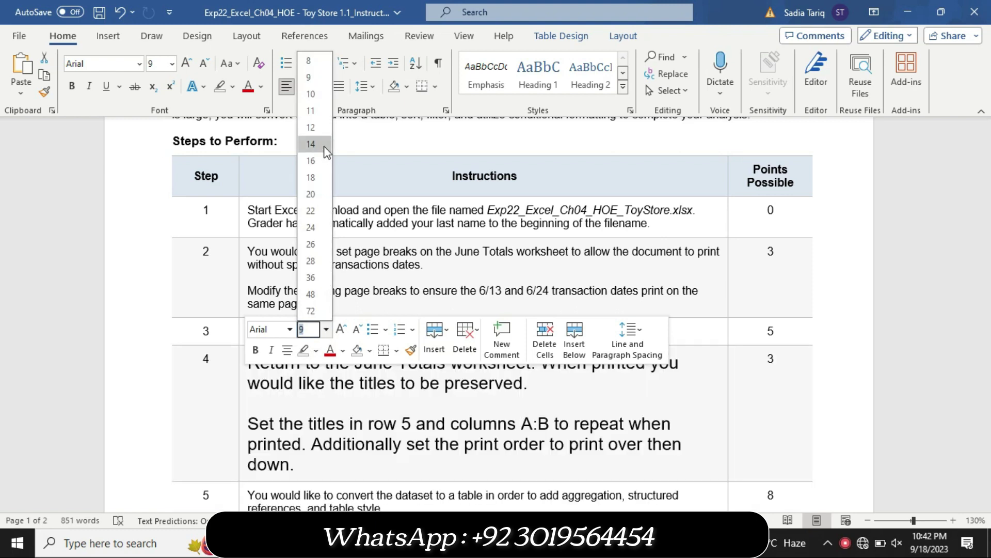
pyautogui.click(311, 160)
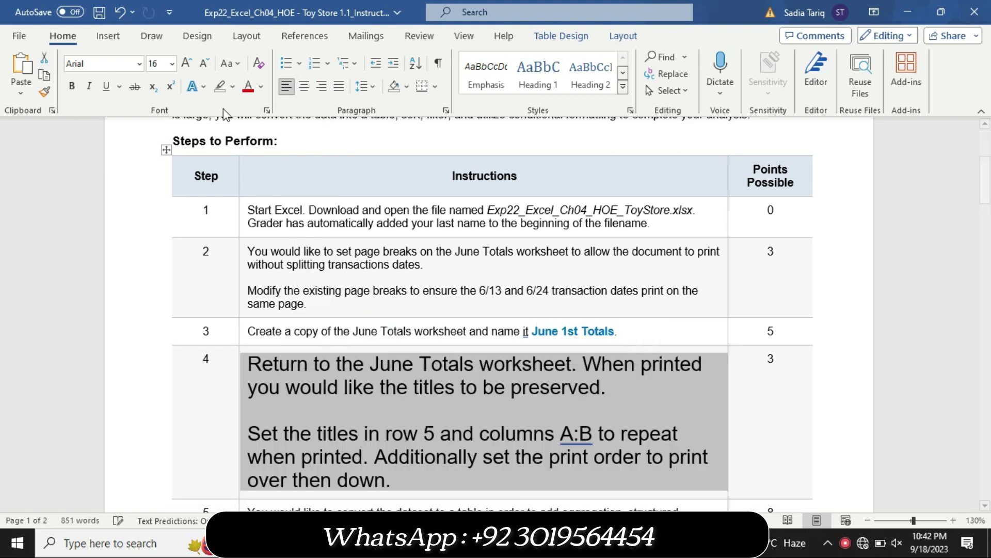
pyautogui.click(233, 86)
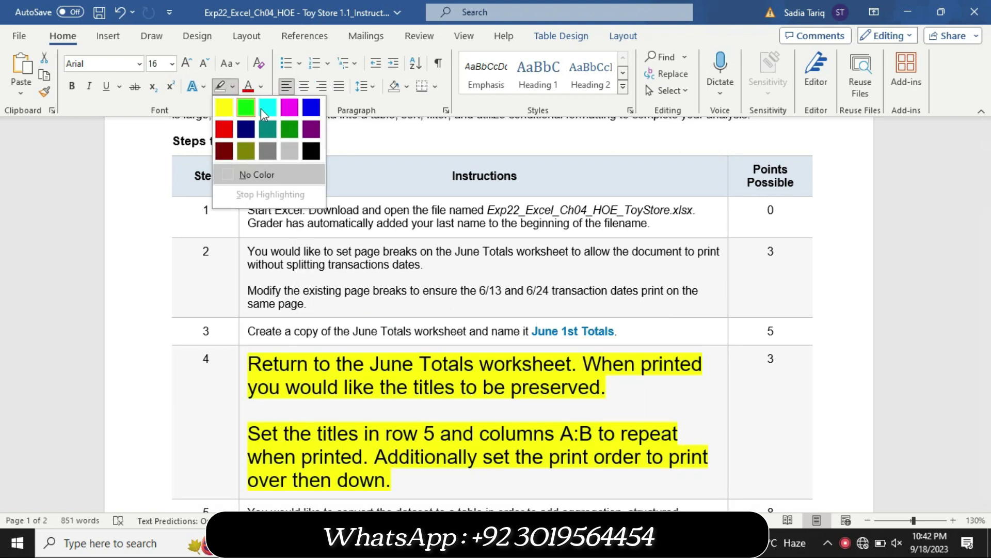
pyautogui.click(266, 107)
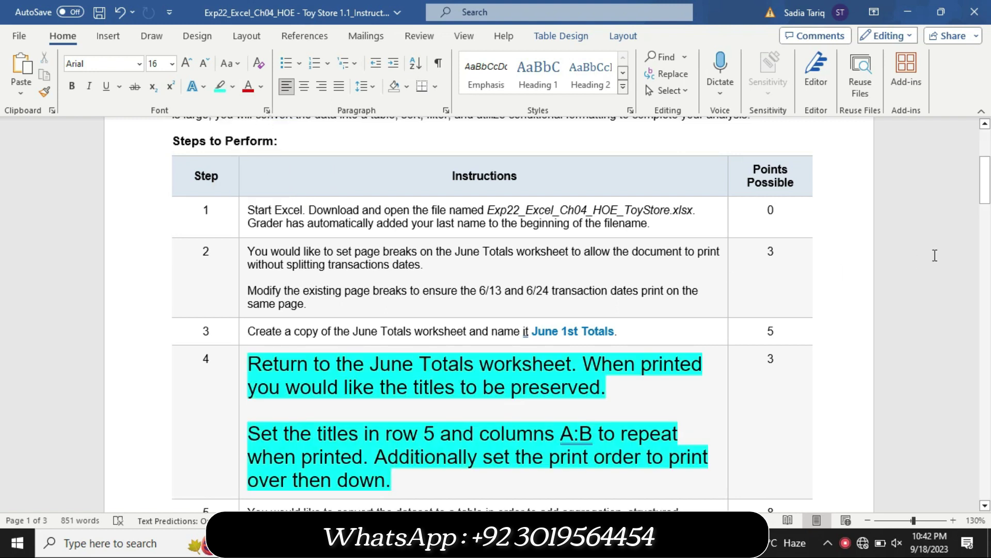
pyautogui.moveTo(986, 184); pyautogui.dragTo(989, 198)
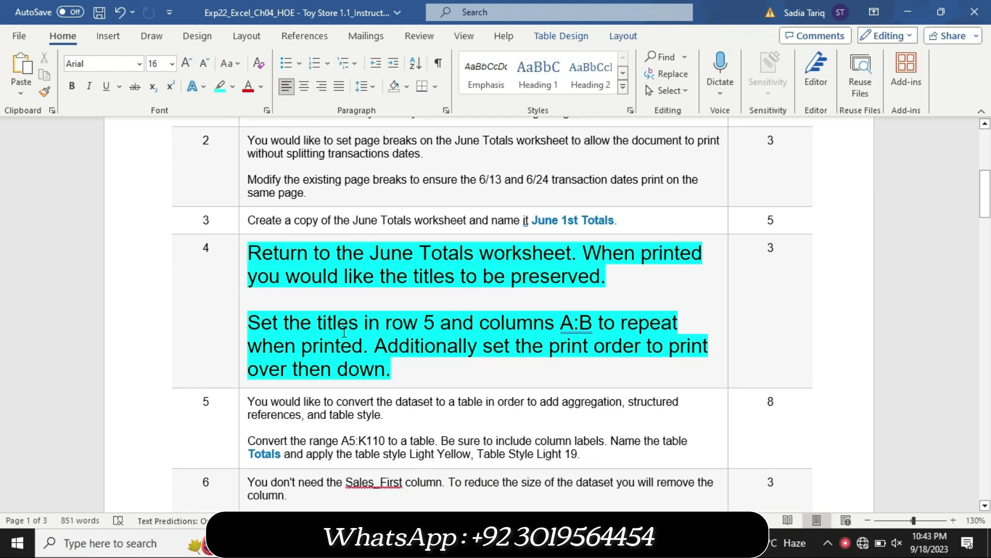
pyautogui.moveTo(267, 325)
pyautogui.mouseDown()
pyautogui.moveTo(243, 340)
pyautogui.moveTo(264, 335)
pyautogui.mouseUp()
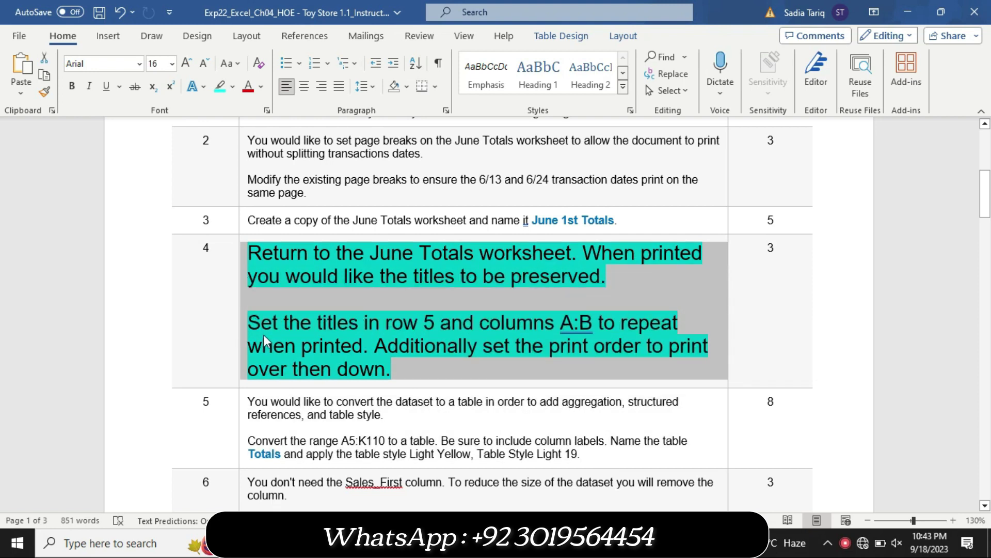
pyautogui.click(264, 338)
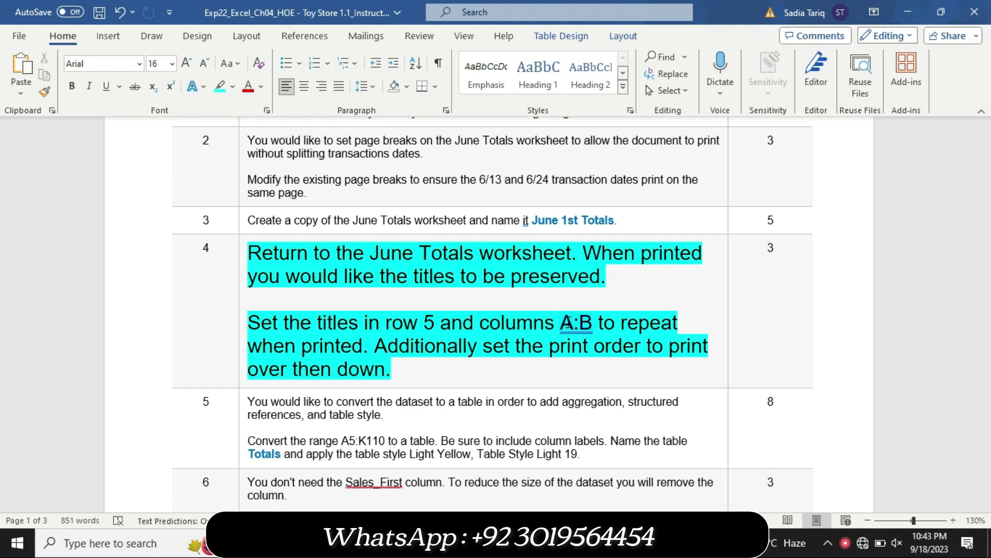
pyautogui.hotkey('alt', 'Tab')
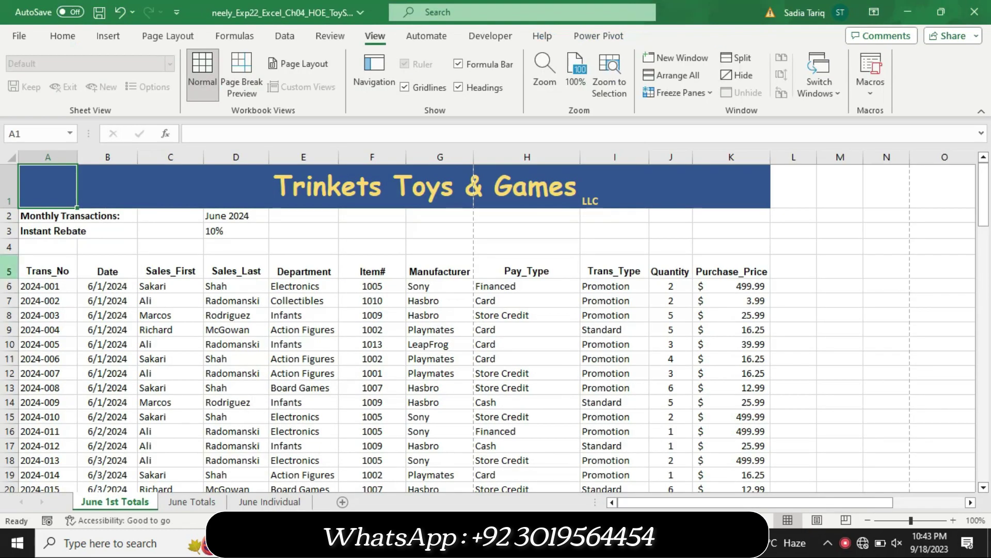
# Set Print Titles on June 1st Totals: rows $5:$5 at top, columns $A:$B at left.
pyautogui.click(8, 269)
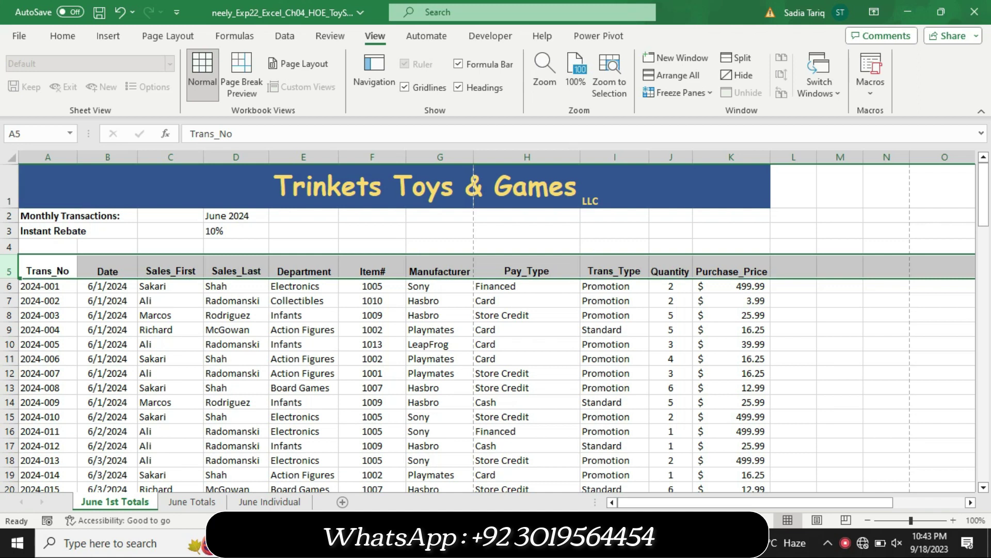
pyautogui.hotkey('alt', 'Tab')
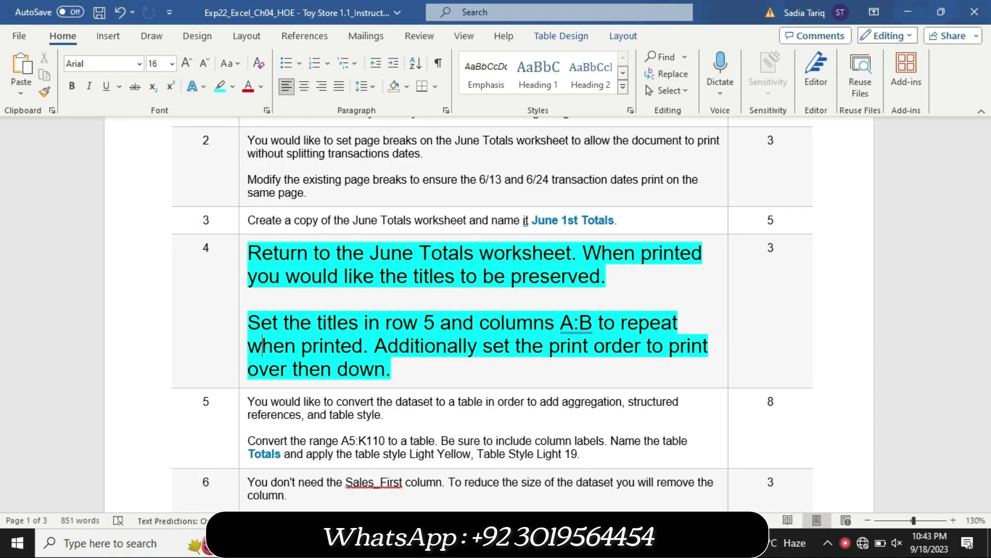
pyautogui.click(582, 478)
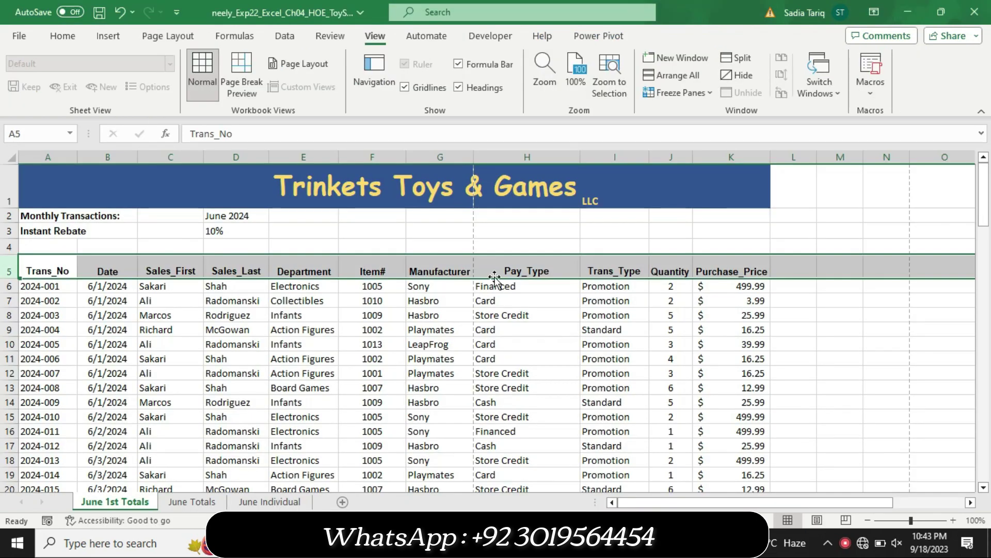
pyautogui.click(168, 35)
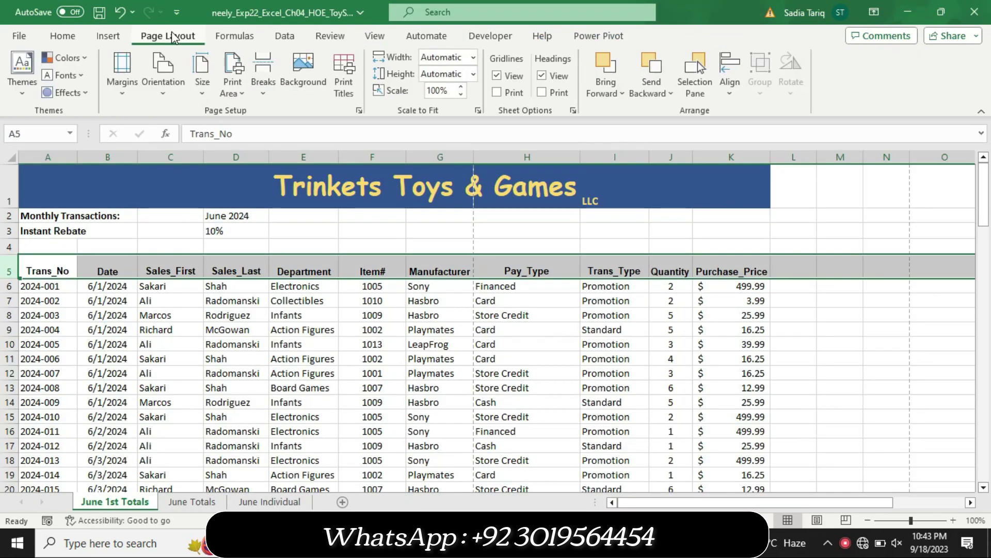
pyautogui.click(344, 67)
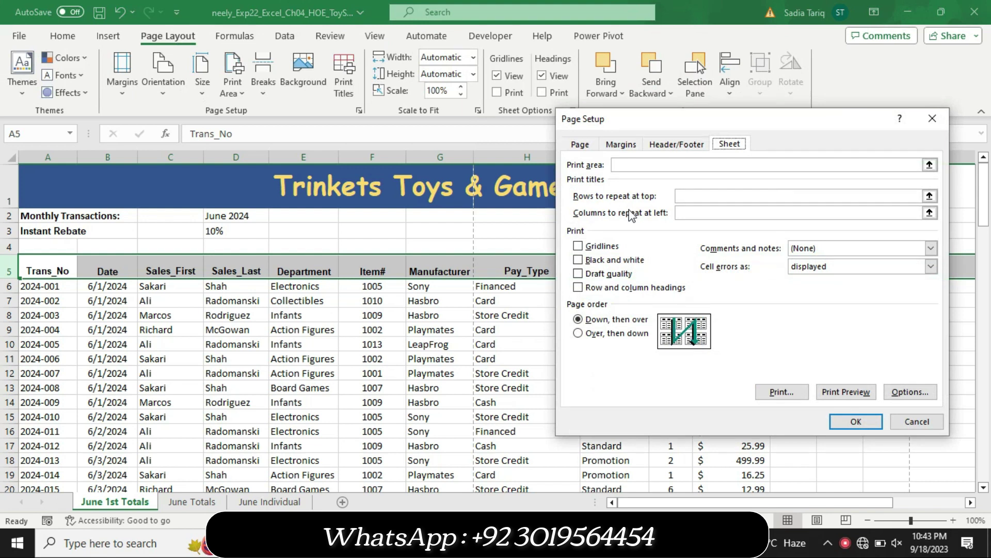
pyautogui.click(696, 196)
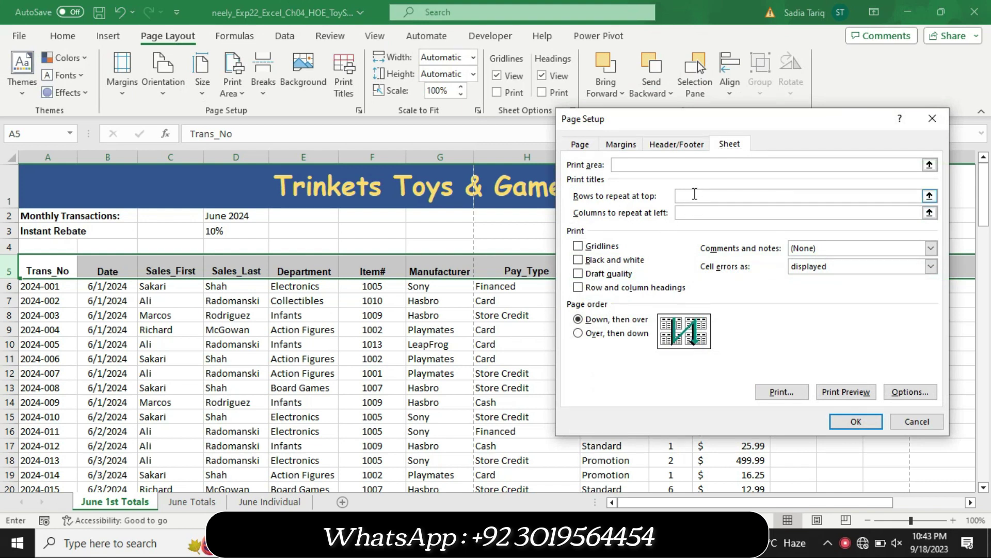
pyautogui.click(13, 269)
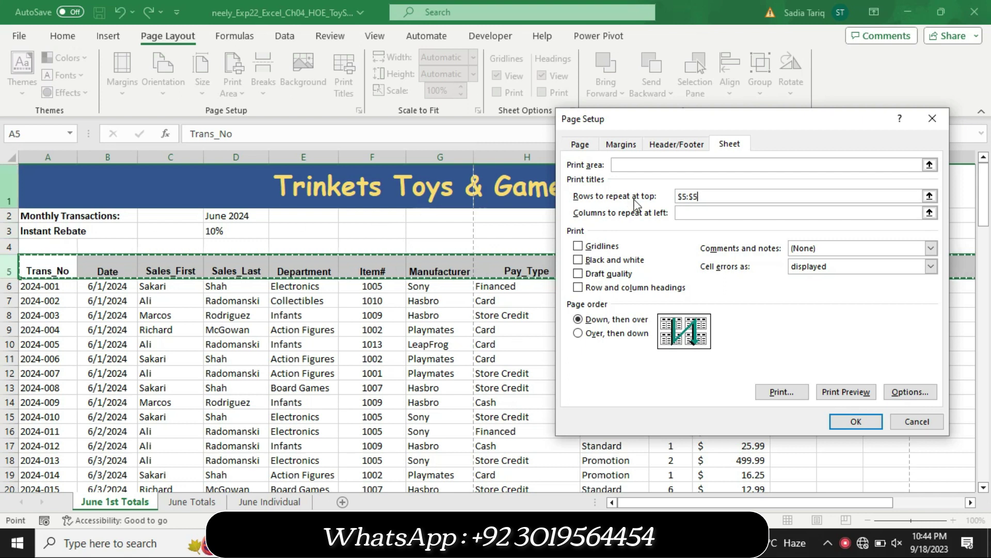
pyautogui.click(686, 212)
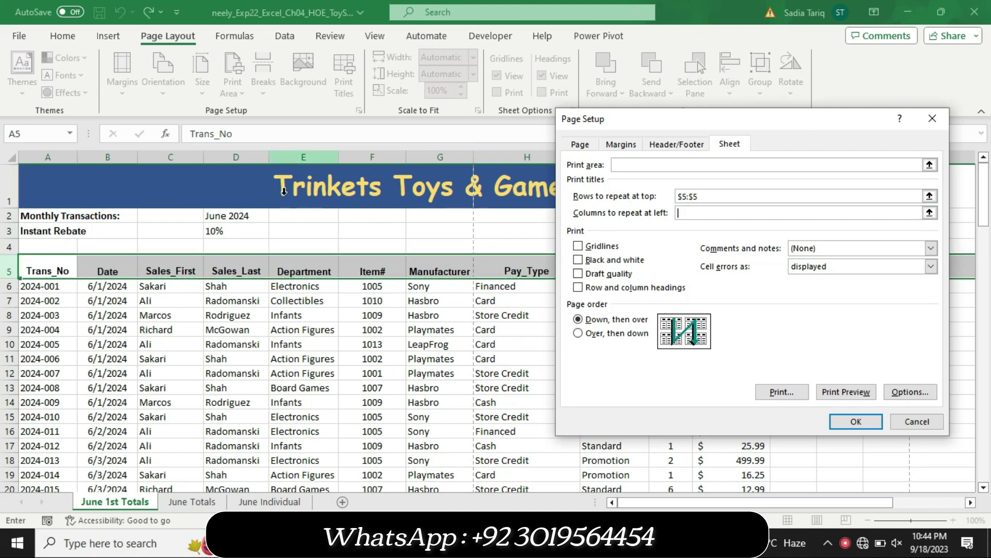
pyautogui.click(48, 157)
pyautogui.moveTo(59, 158); pyautogui.dragTo(104, 157)
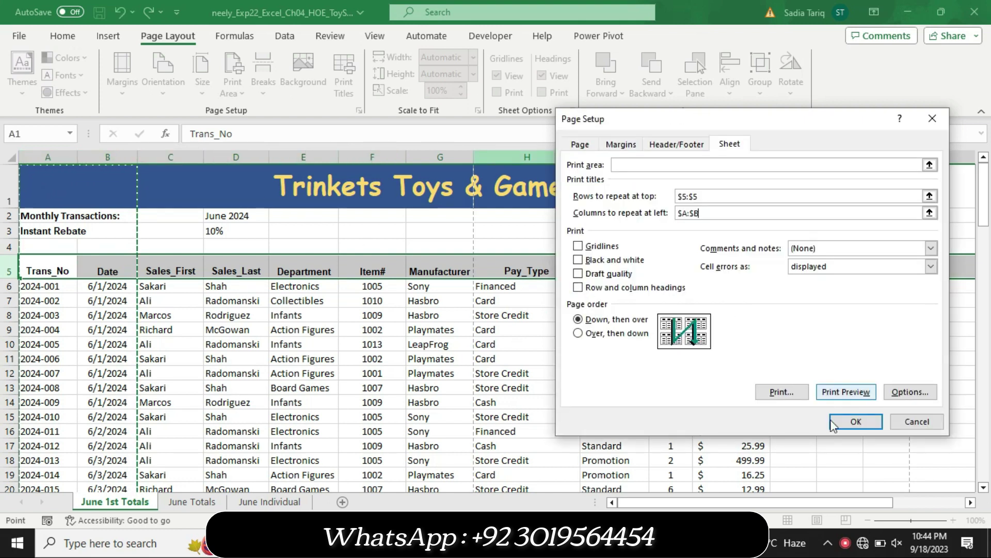
pyautogui.click(851, 421)
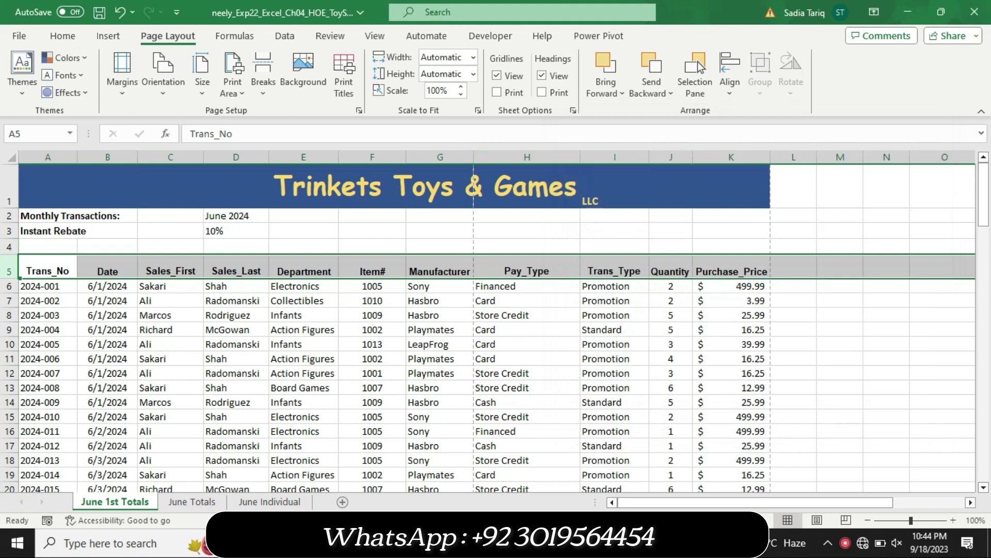
# Return to the Word instructions at step 4.
pyautogui.click(546, 472)
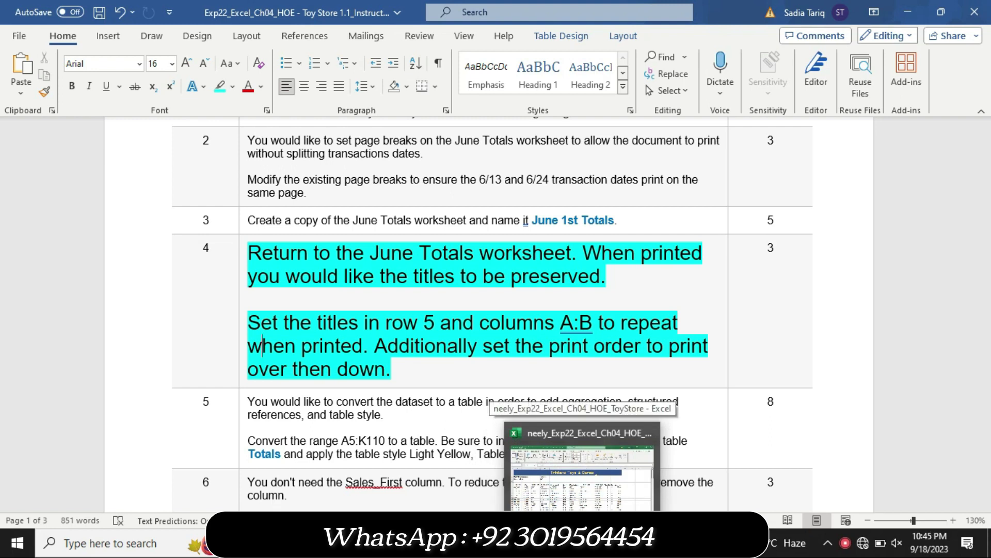
# Return the step 4 instructions to 9 pt with no highlight.
pyautogui.click(242, 369)
pyautogui.click(329, 335)
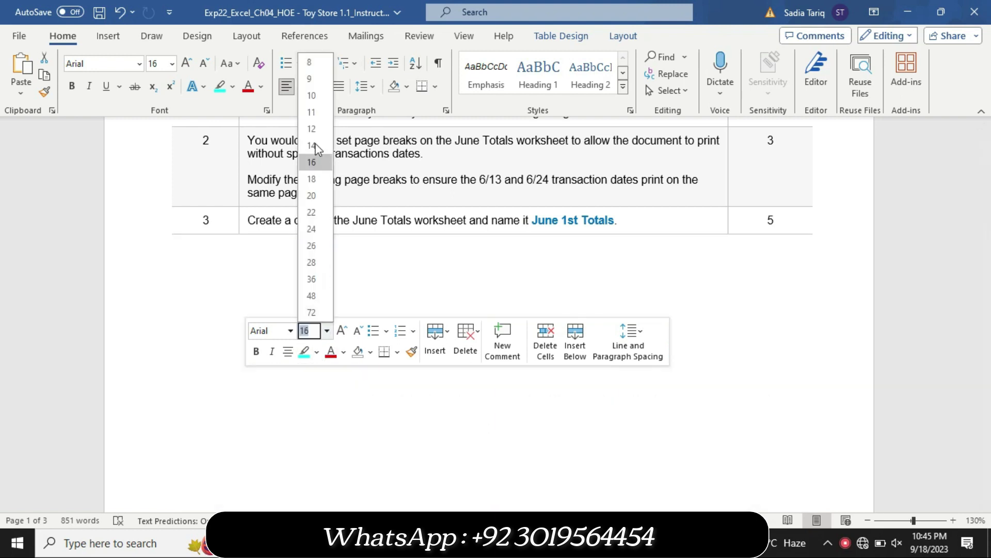
pyautogui.click(320, 77)
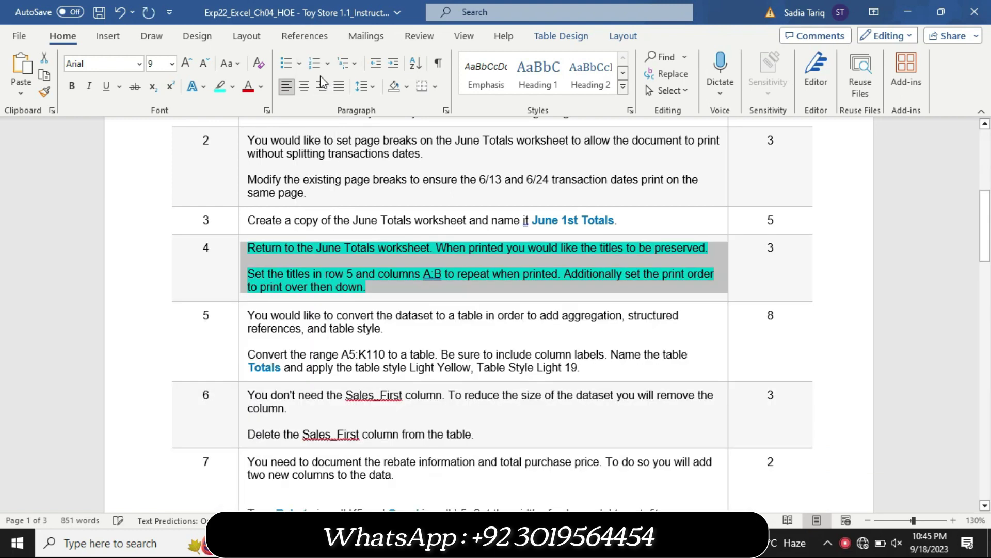
pyautogui.click(232, 88)
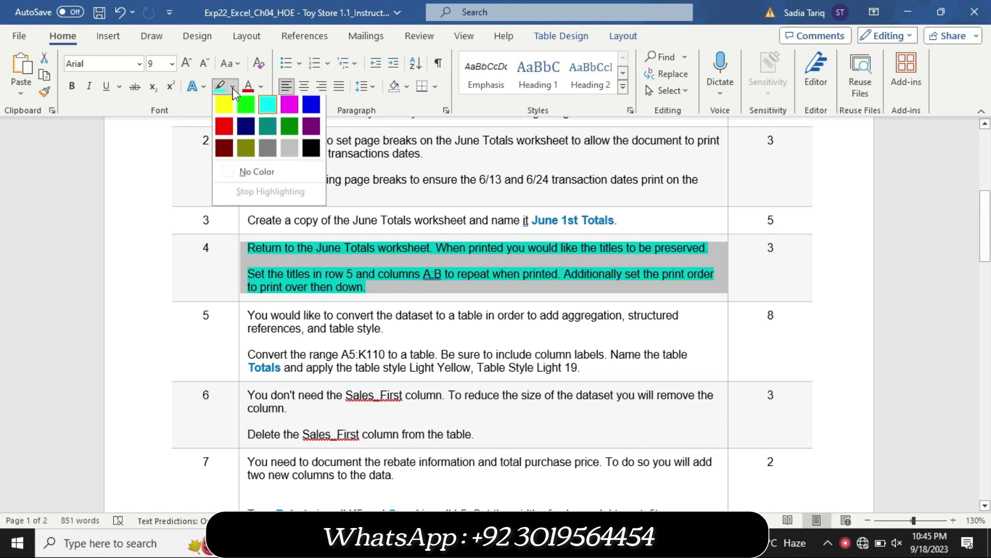
pyautogui.click(268, 176)
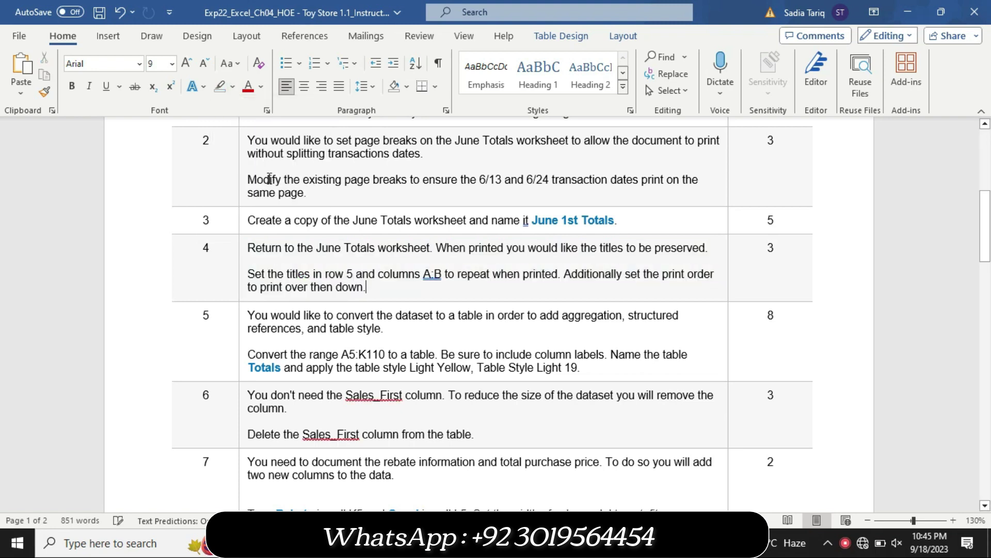
# Enlarge the step 5 instructions to 16 pt and highlight them in turquoise.
pyautogui.click(241, 351)
pyautogui.click(325, 301)
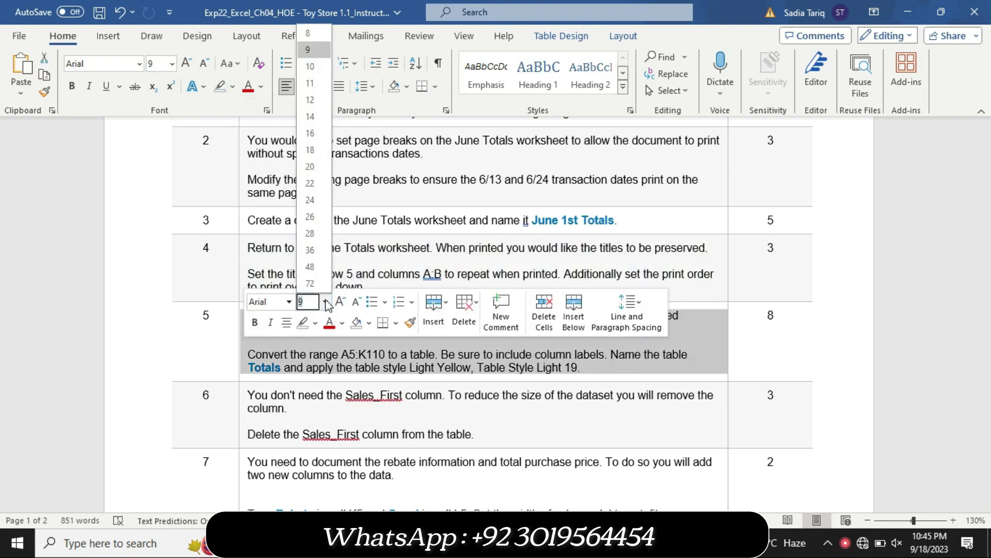
pyautogui.click(319, 130)
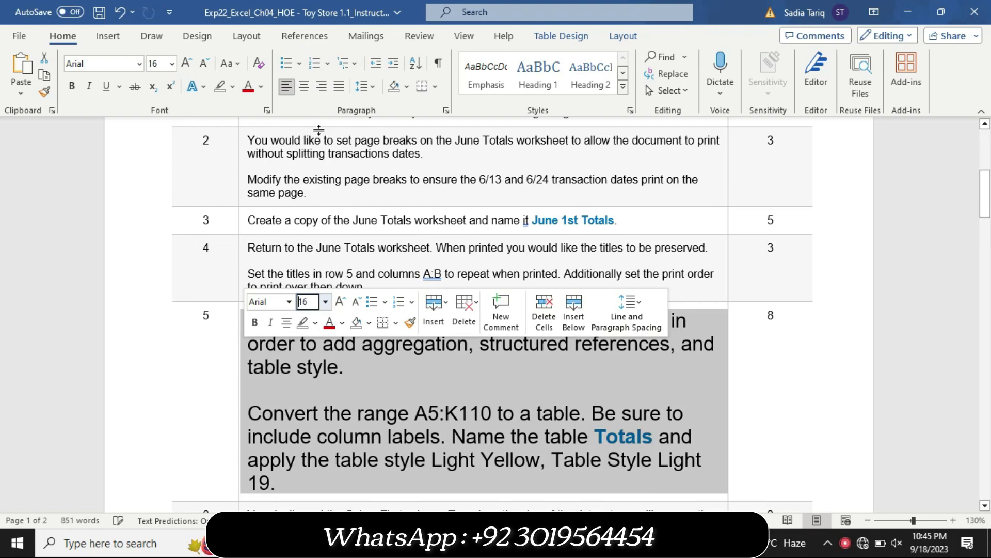
pyautogui.click(233, 86)
pyautogui.click(265, 110)
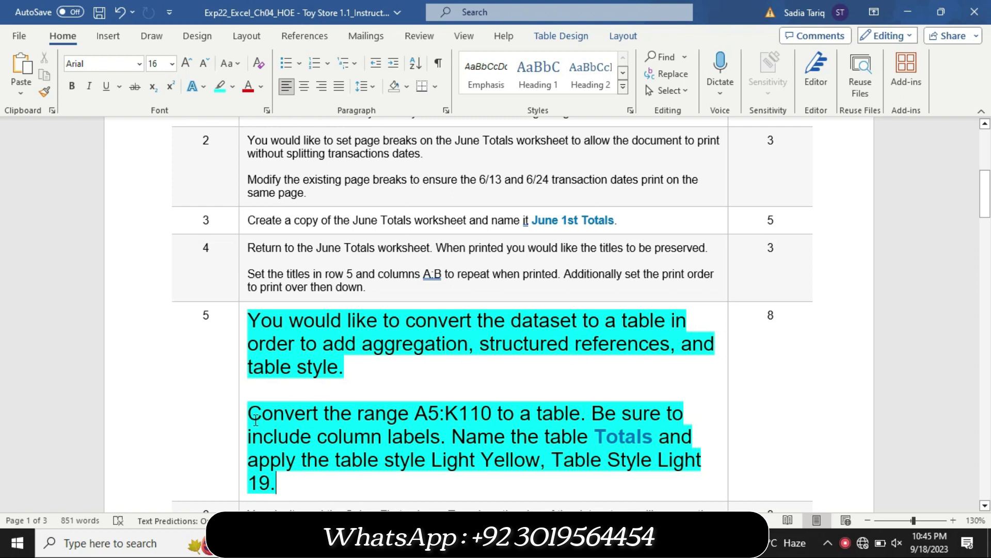
# Copy the range reference A5:K110 from the step 5 text.
pyautogui.moveTo(255, 413); pyautogui.dragTo(545, 419)
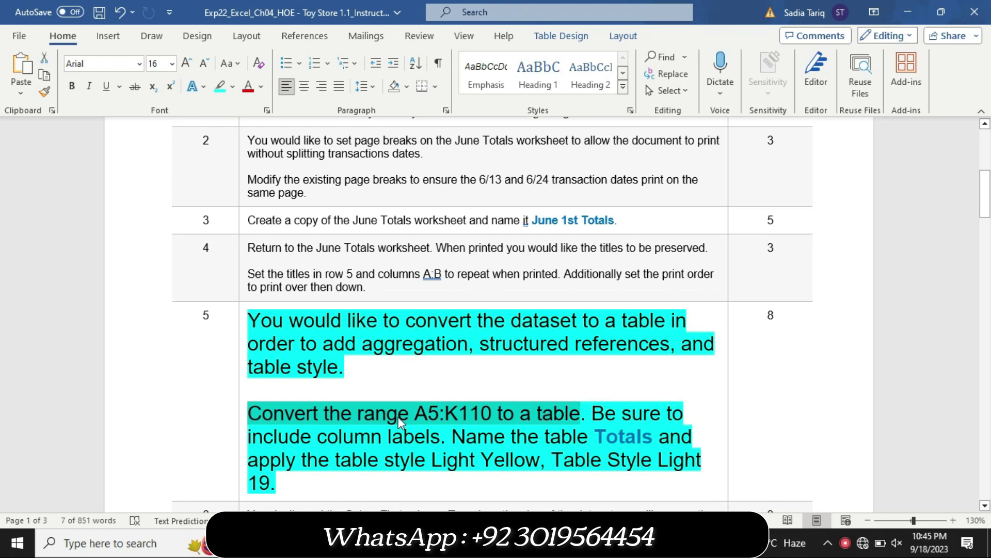
pyautogui.click(431, 416)
pyautogui.moveTo(415, 413); pyautogui.dragTo(478, 416)
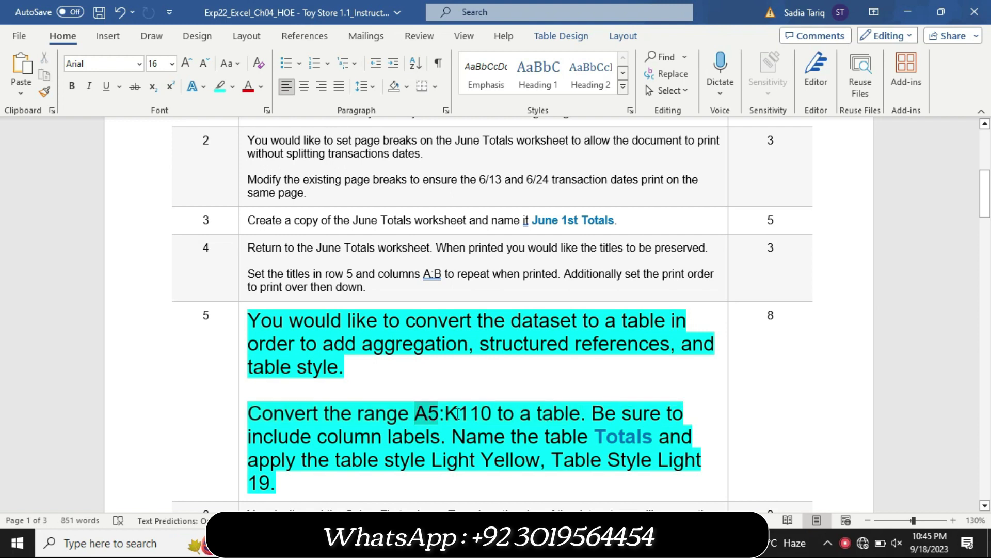
pyautogui.hotkey('ctrl', 'c')
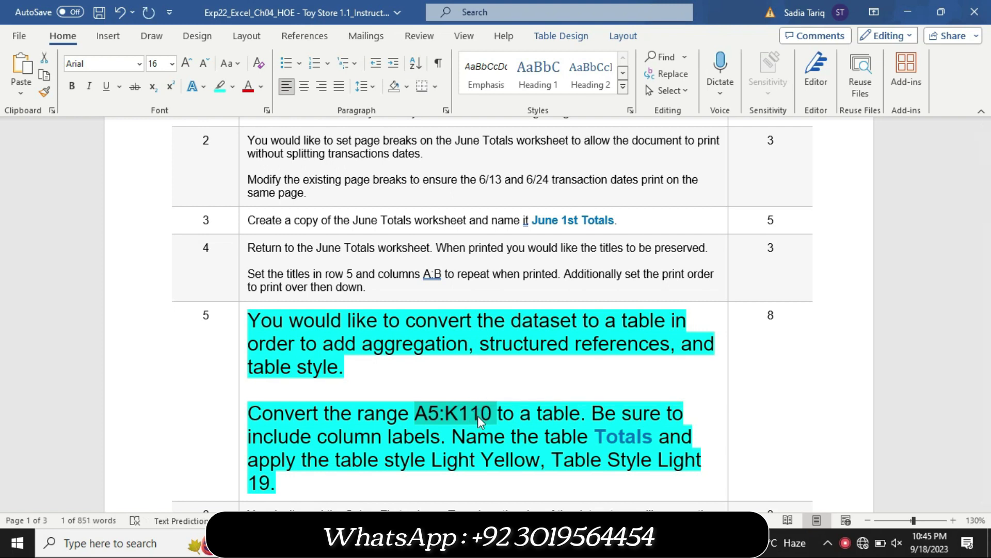
# Select A5:K110 on the June 1st Totals sheet and convert it into a table with headers.
pyautogui.hotkey('alt', 'Tab')
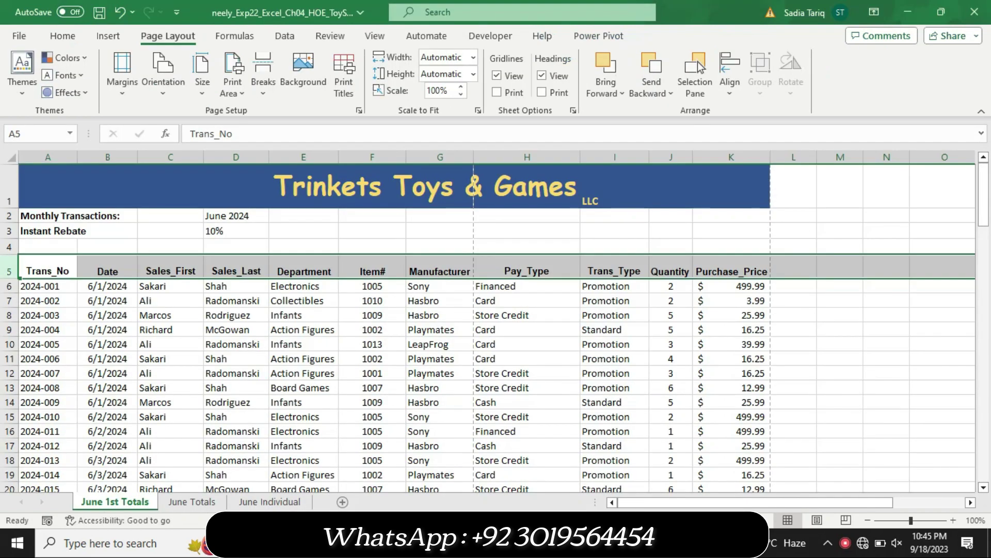
pyautogui.click(37, 134)
pyautogui.press('BackSpace')
pyautogui.write('A5:K110')
pyautogui.press('Return')
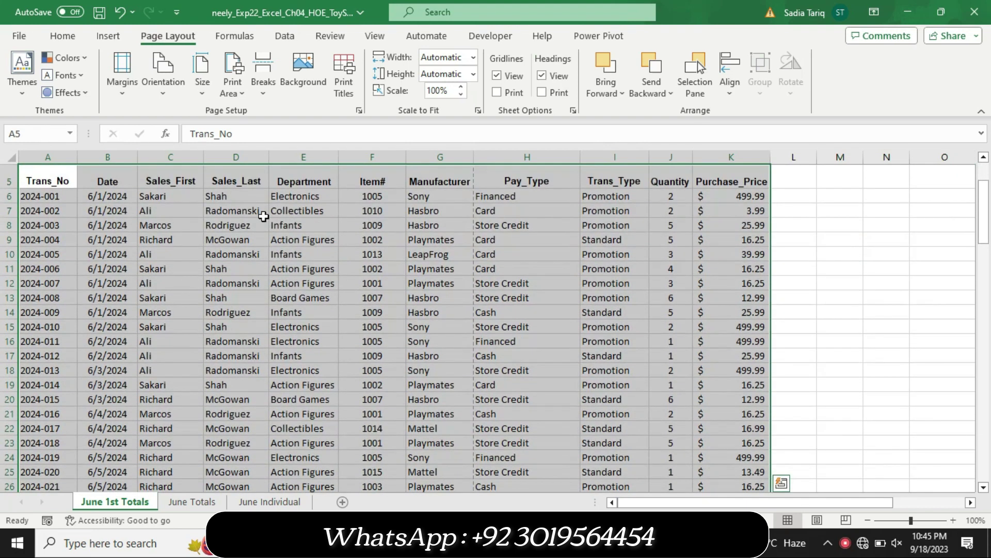
pyautogui.hotkey('alt', 'Tab')
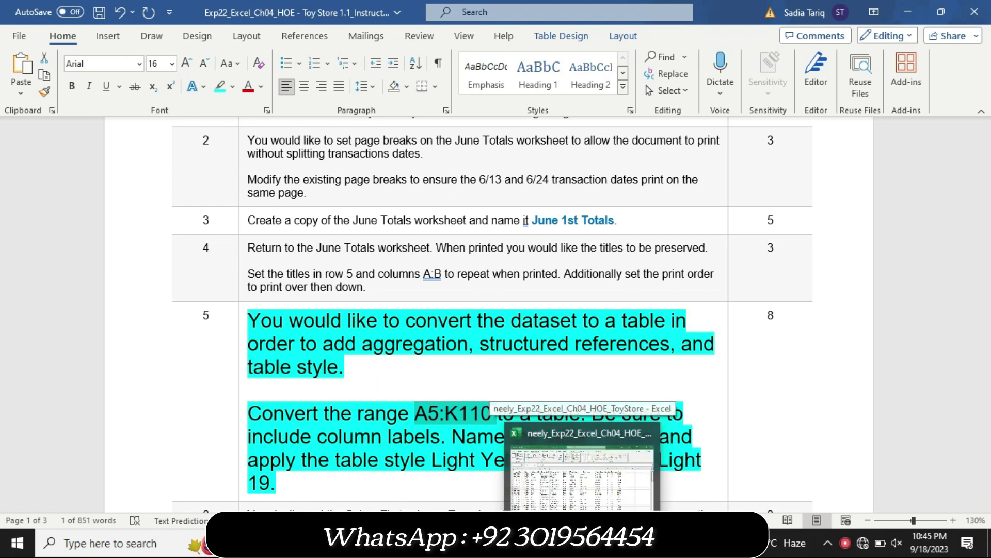
pyautogui.click(584, 410)
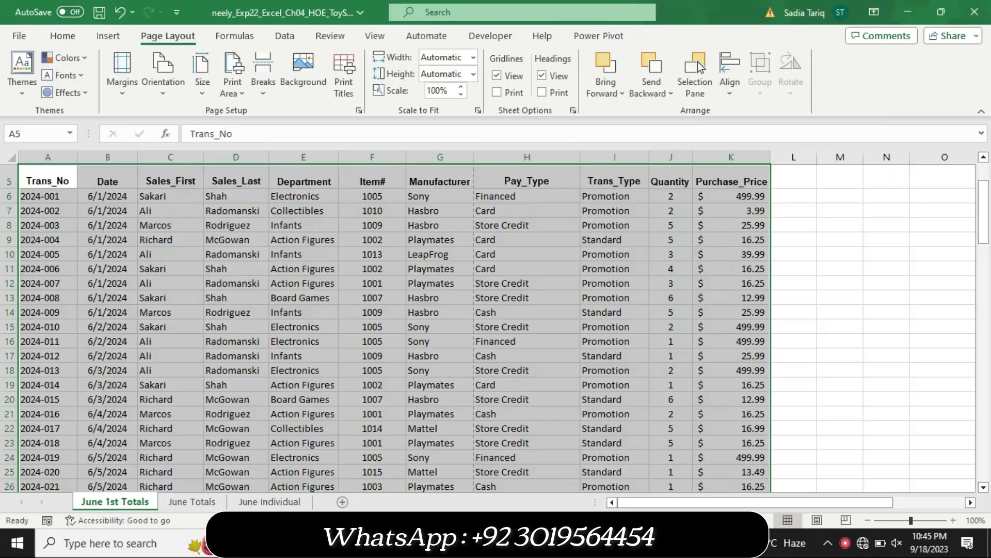
pyautogui.click(117, 37)
pyautogui.click(121, 67)
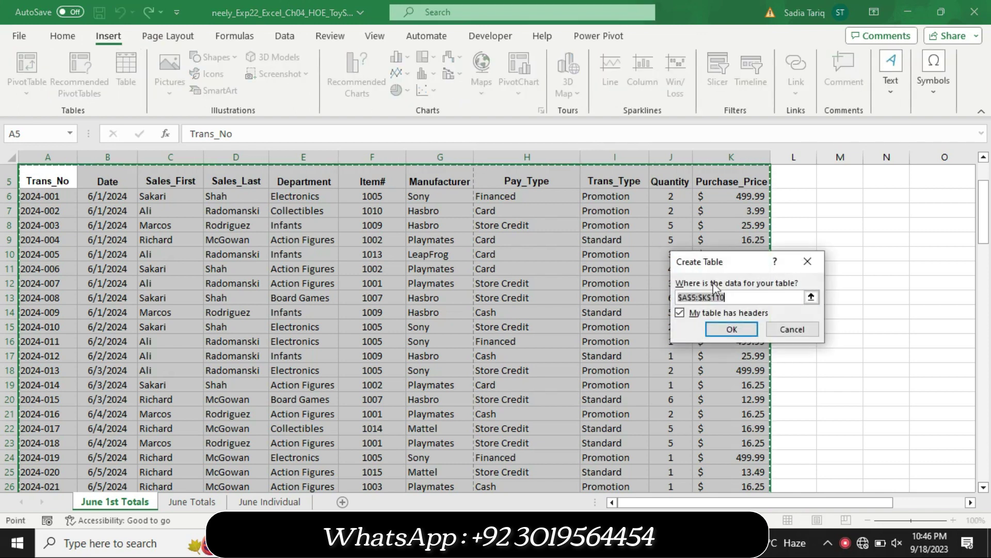
pyautogui.click(732, 330)
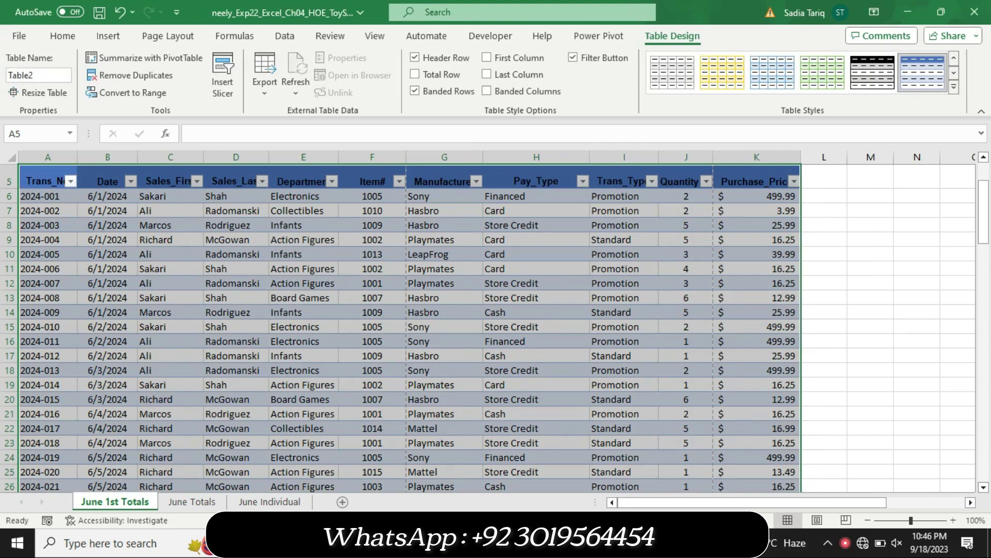
# Rename the new table from Table2 to Totals, as the Word instructions require.
pyautogui.hotkey('alt', 'Tab')
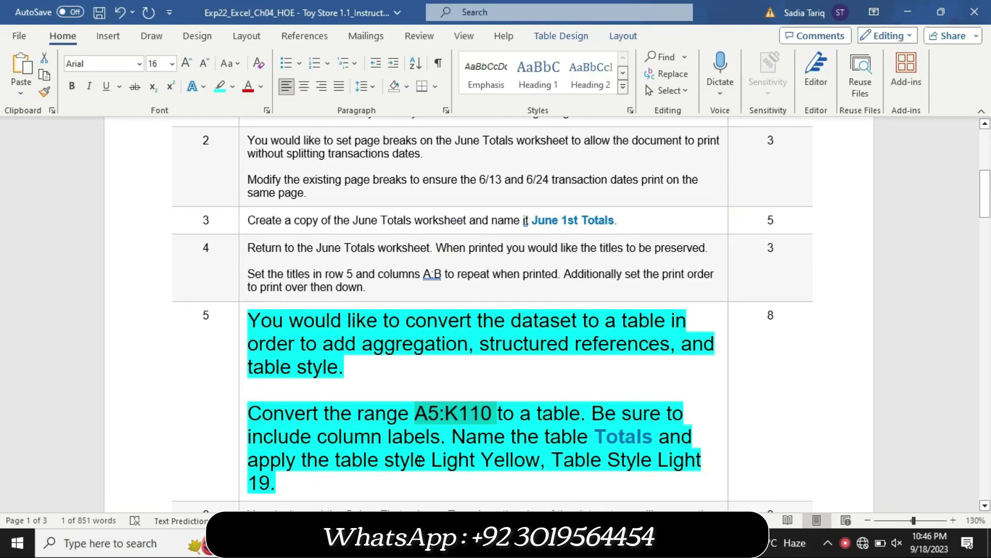
pyautogui.moveTo(595, 437); pyautogui.dragTo(649, 442)
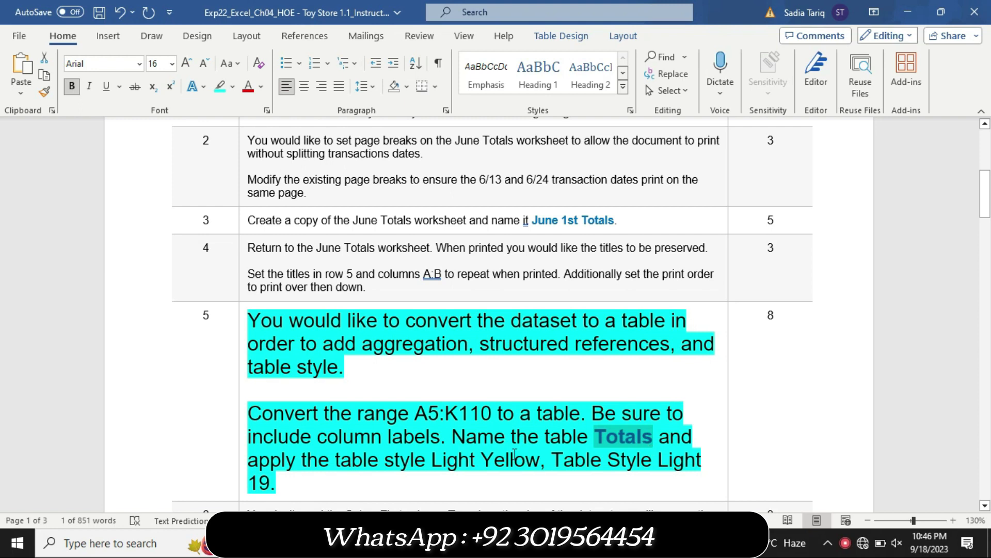
pyautogui.click(584, 465)
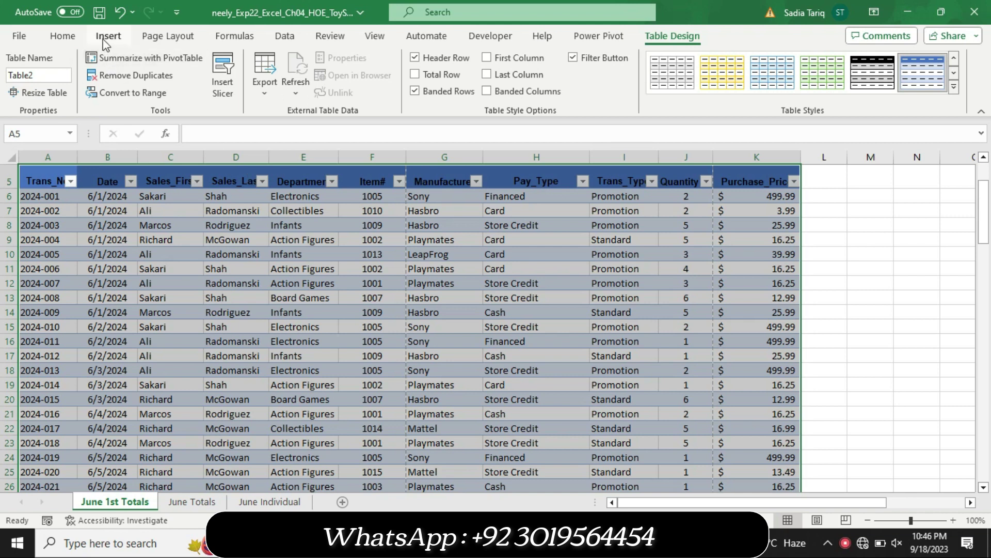
pyautogui.click(47, 73)
pyautogui.press('BackSpace')
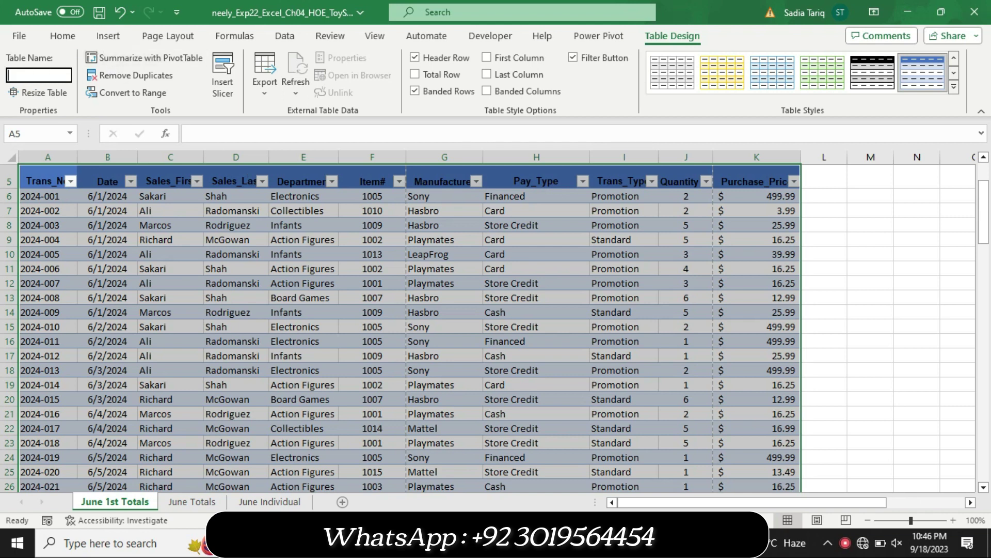
pyautogui.write('Totals')
pyautogui.press('Return')
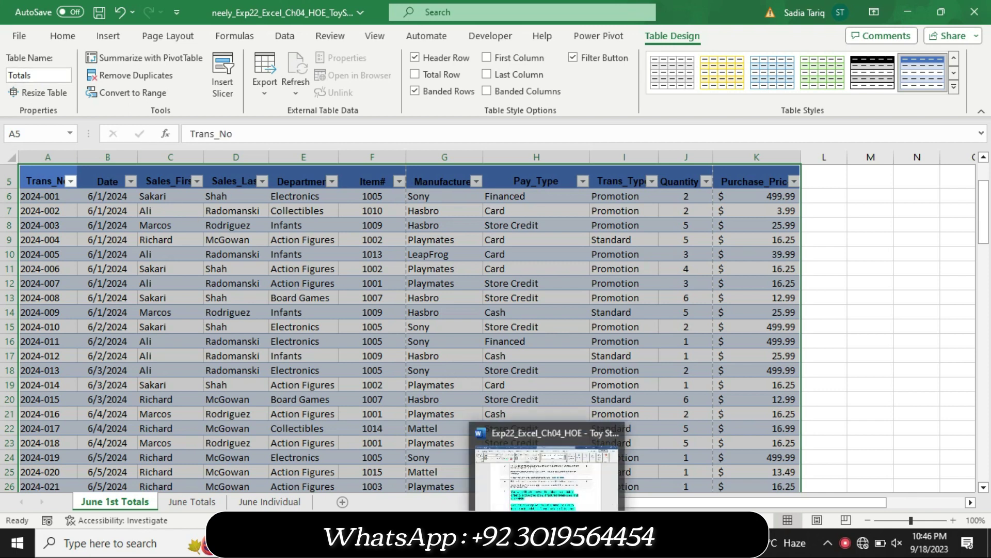
pyautogui.click(548, 465)
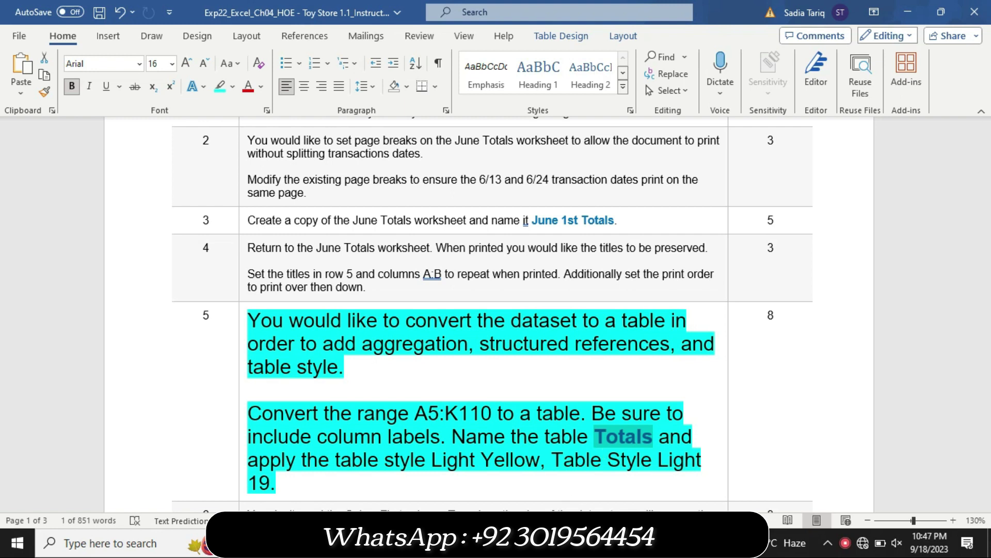
# Style the Totals table with Light Yellow, Table Style Light 19 from the Table Styles gallery.
pyautogui.click(582, 467)
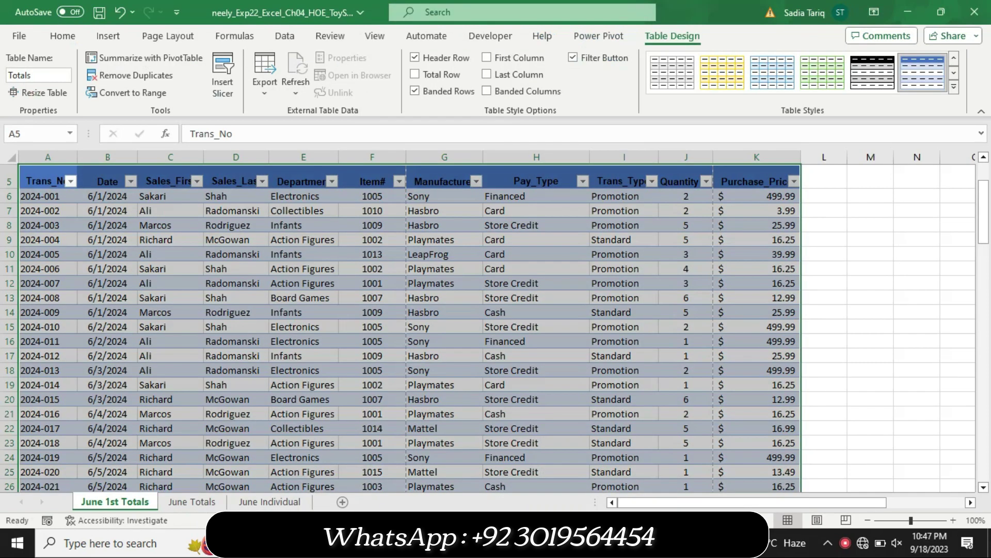
pyautogui.hotkey('alt', 'Tab')
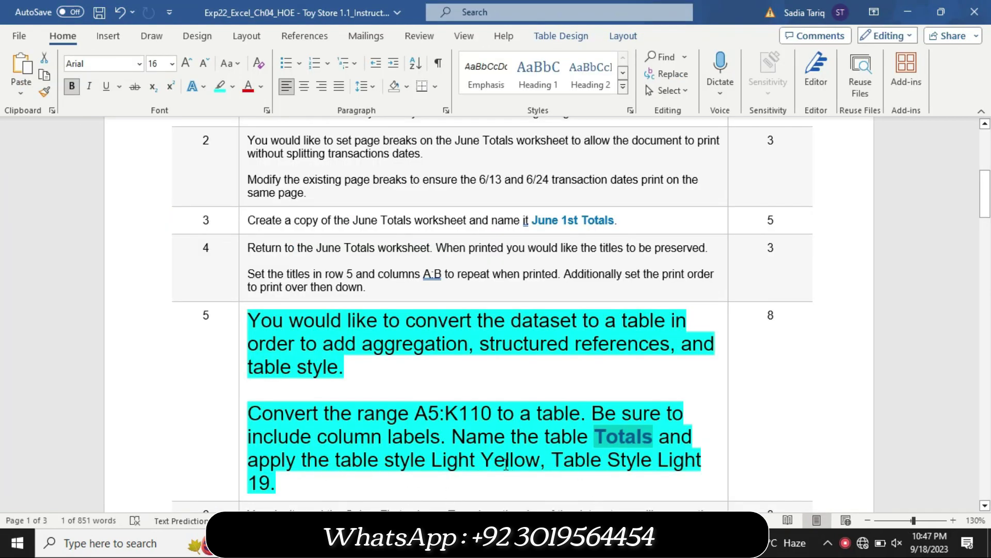
pyautogui.moveTo(335, 458)
pyautogui.mouseDown()
pyautogui.moveTo(550, 459)
pyautogui.moveTo(645, 465)
pyautogui.moveTo(653, 476)
pyautogui.mouseUp()
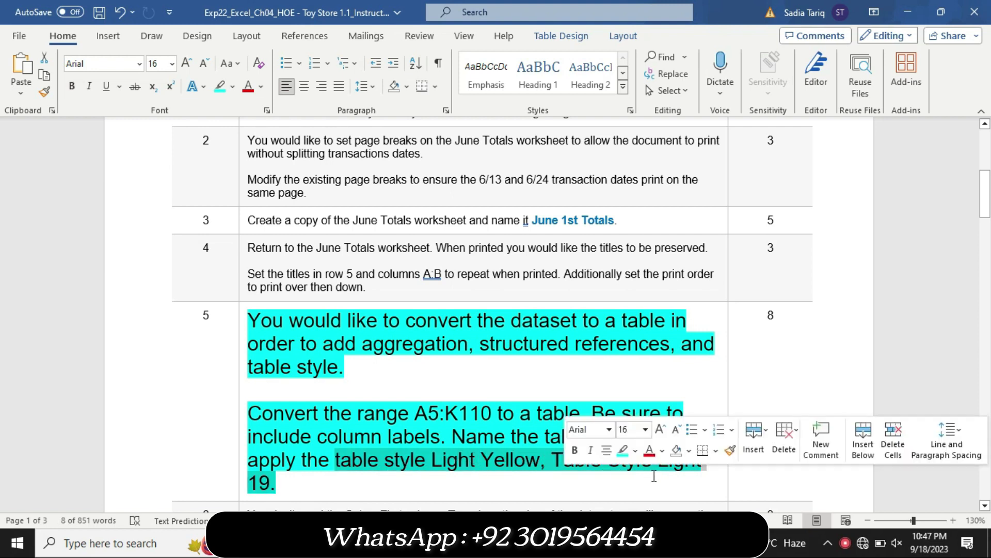
pyautogui.moveTo(3, 209); pyautogui.dragTo(2, 217)
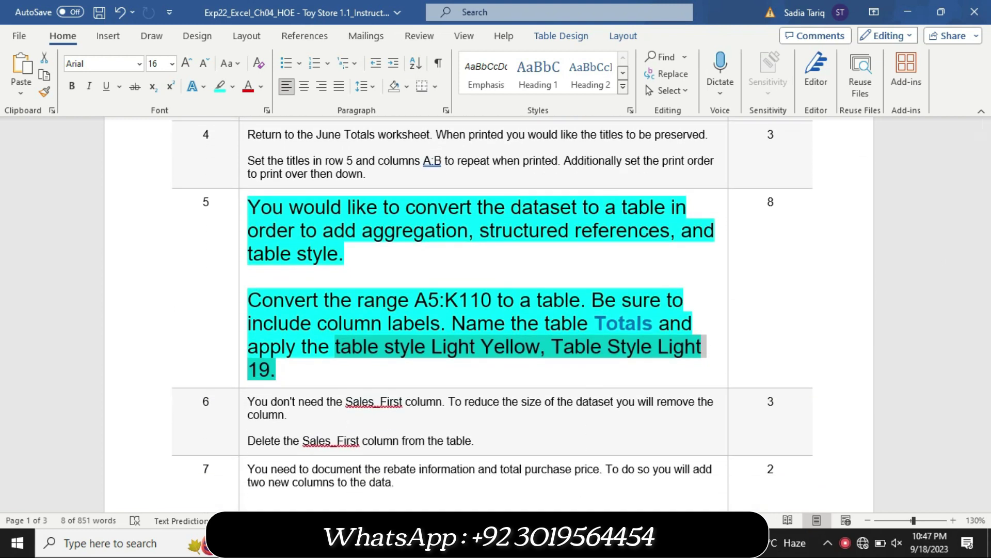
pyautogui.hotkey('alt', 'Tab')
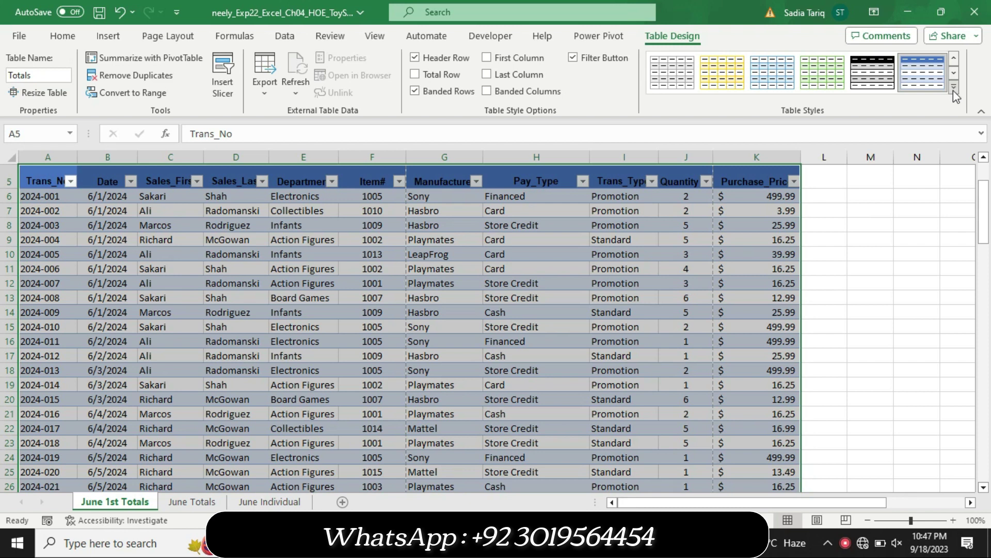
pyautogui.click(954, 86)
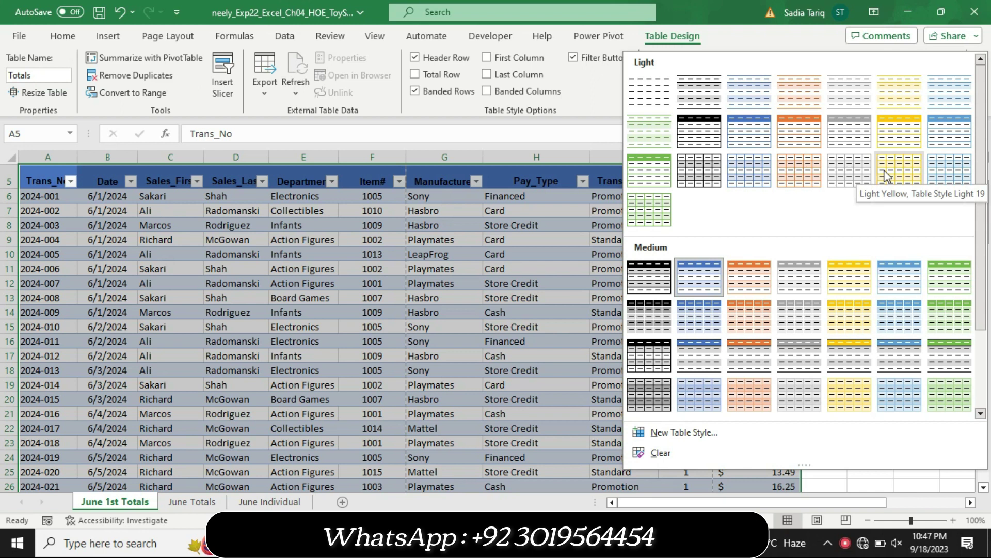
pyautogui.click(884, 177)
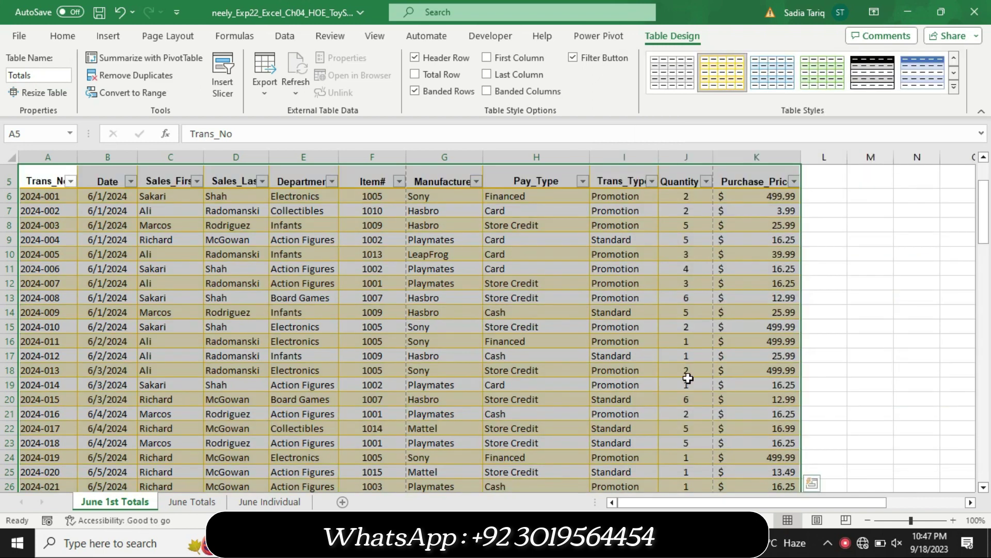
pyautogui.hotkey('alt', 'Tab')
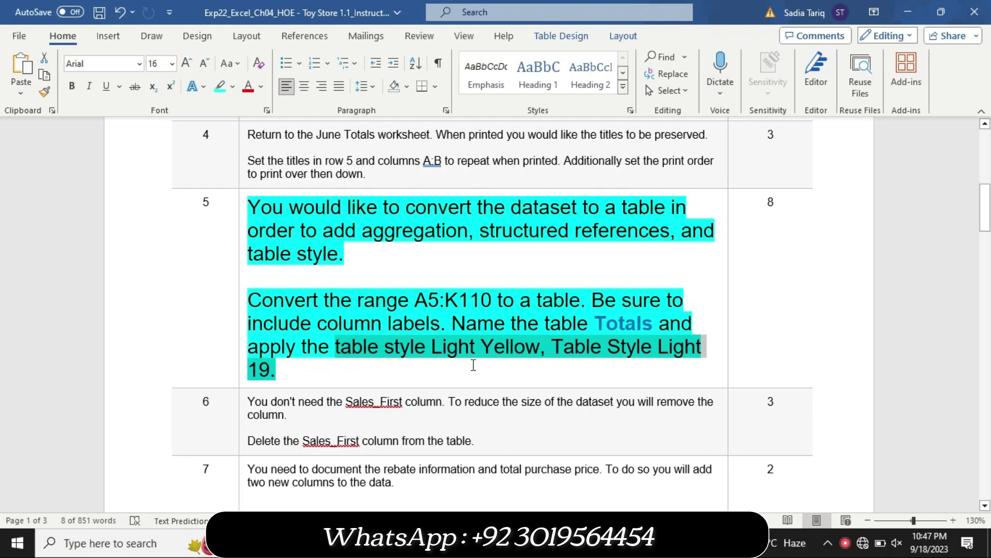
# Shrink step 5's instruction text back to 9 pt and remove its highlight.
pyautogui.click(242, 383)
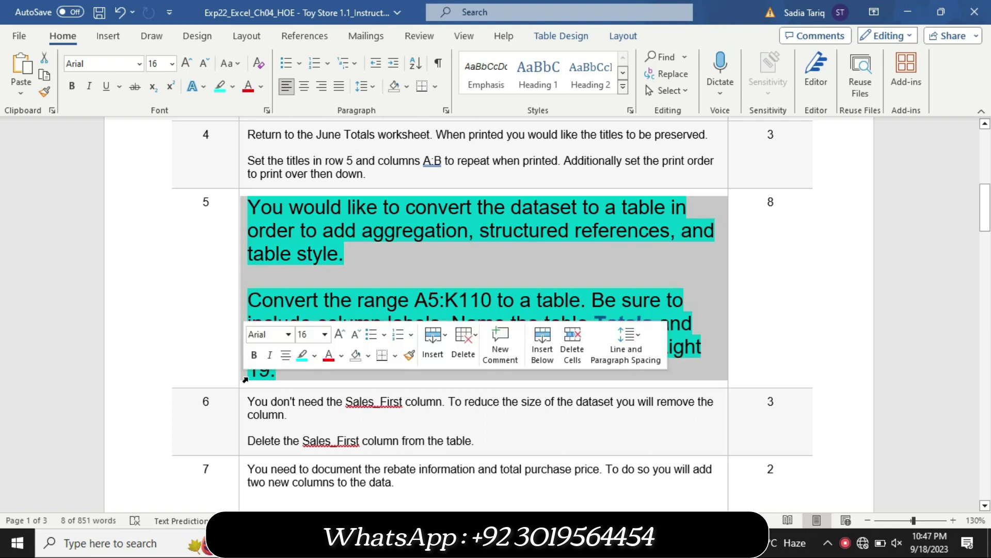
pyautogui.click(324, 334)
pyautogui.click(320, 83)
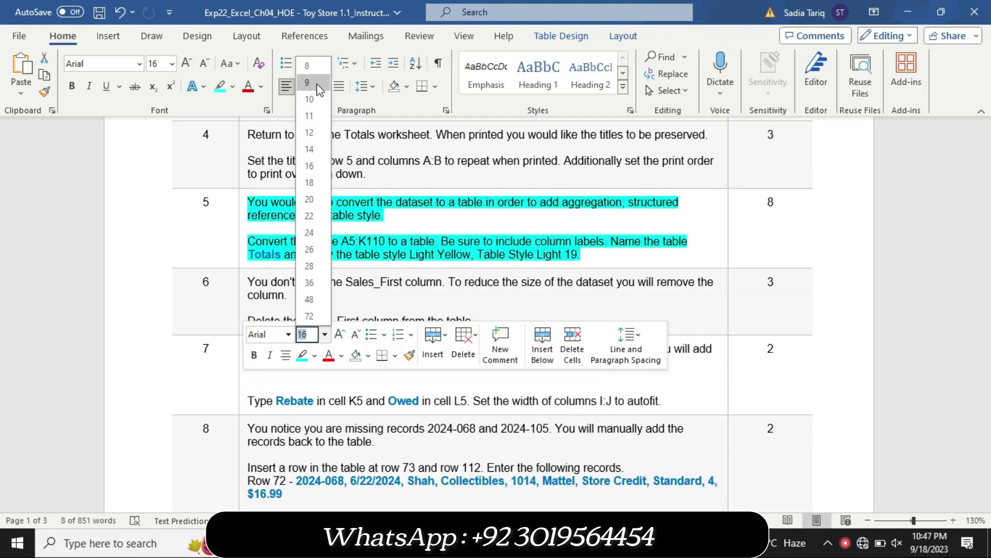
pyautogui.click(232, 87)
pyautogui.click(255, 174)
pyautogui.click(258, 245)
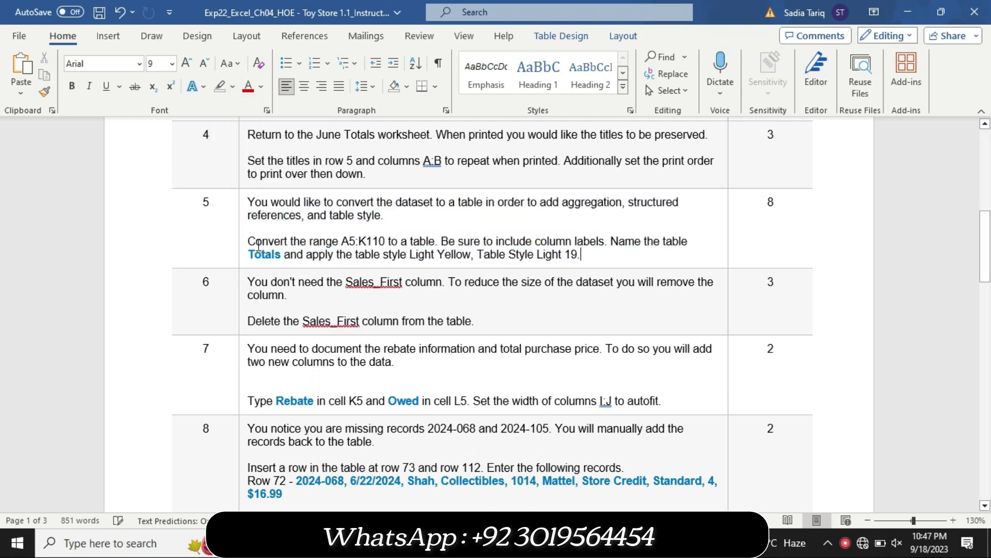
# Enlarge step 6's delete-Sales_First instruction to 12 pt and highlight it turquoise.
pyautogui.click(244, 317)
pyautogui.click(327, 268)
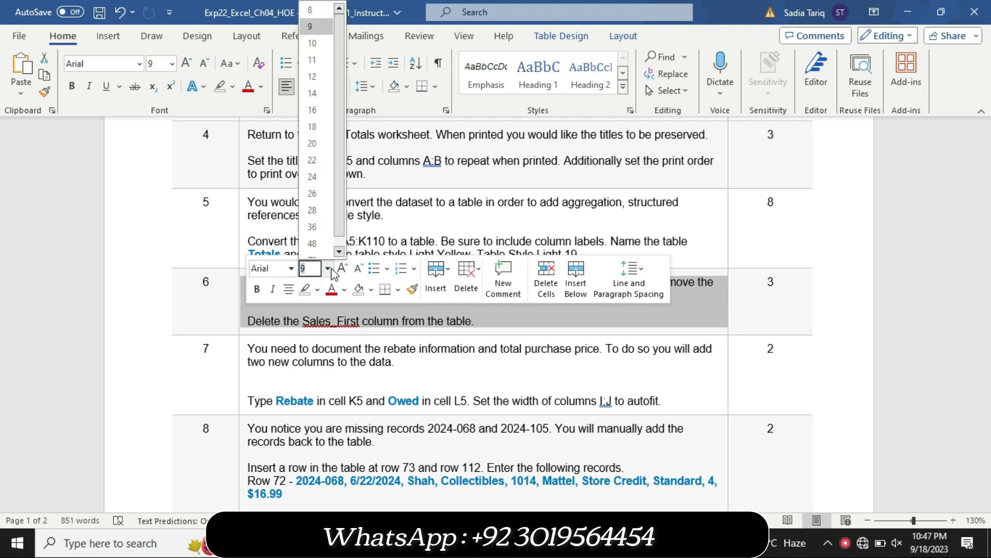
pyautogui.click(324, 80)
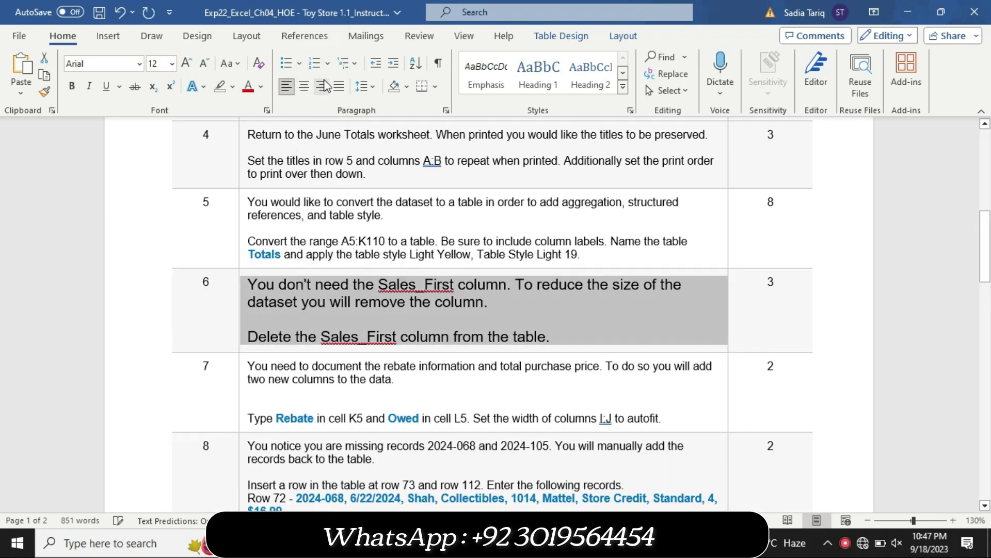
pyautogui.click(234, 87)
pyautogui.click(267, 106)
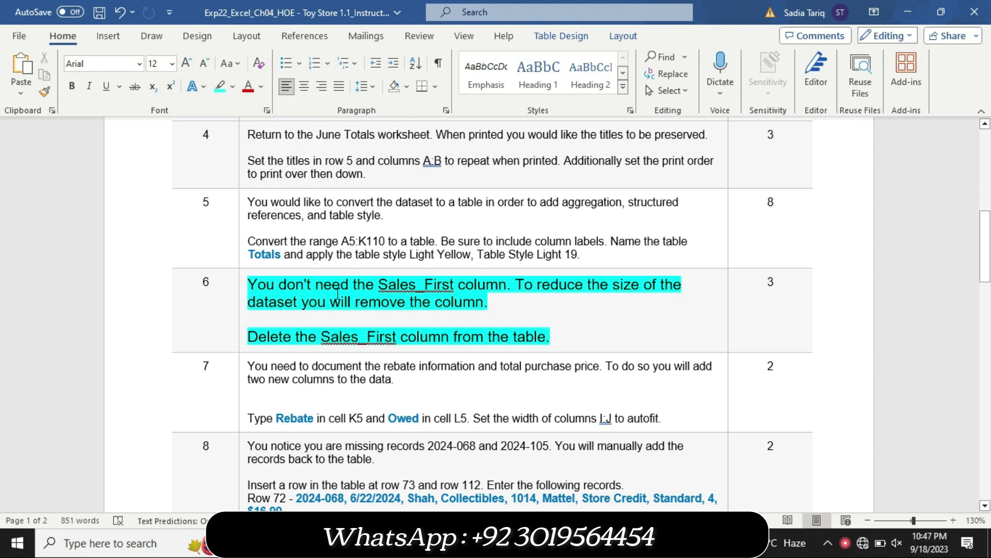
pyautogui.moveTo(248, 336)
pyautogui.mouseDown()
pyautogui.moveTo(401, 351)
pyautogui.moveTo(542, 345)
pyautogui.mouseUp()
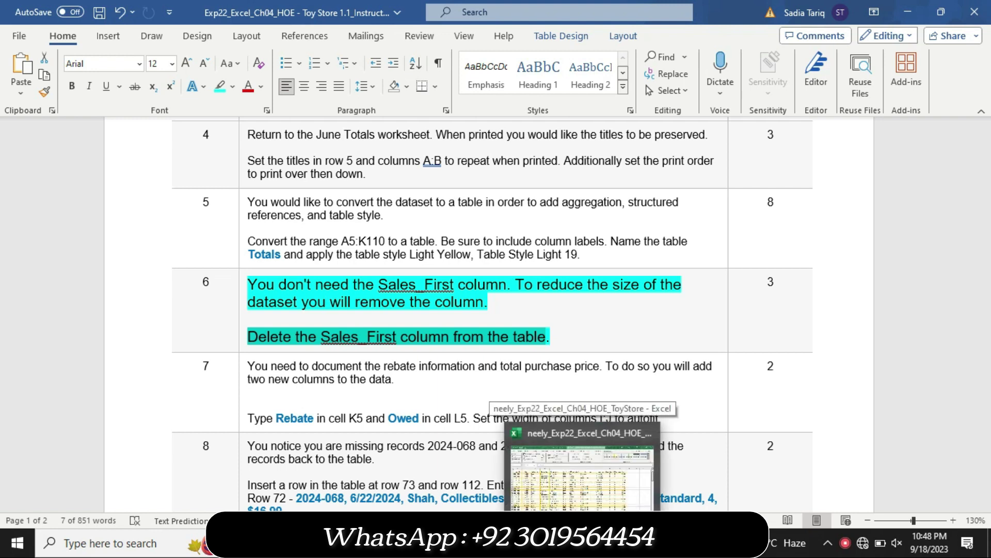
# Delete column C (Sales_First) from the Totals table so Sales_Last moves into column C.
pyautogui.click(702, 464)
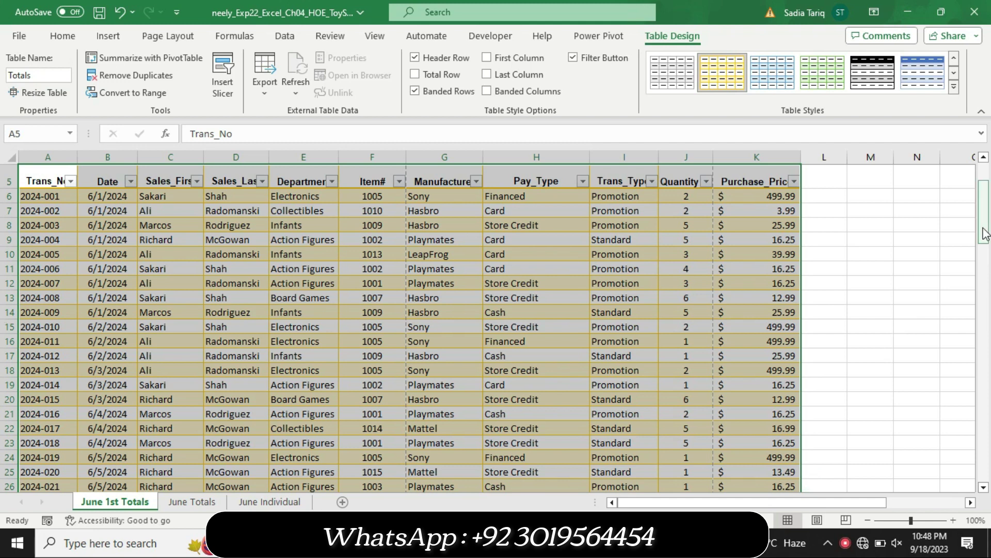
pyautogui.moveTo(983, 221); pyautogui.dragTo(984, 181)
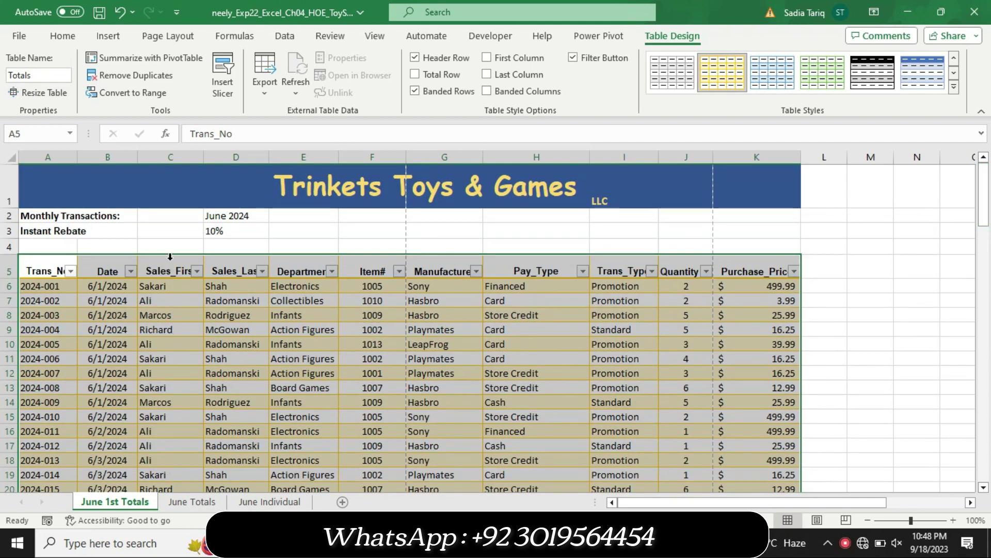
pyautogui.hotkey('alt', 'Tab')
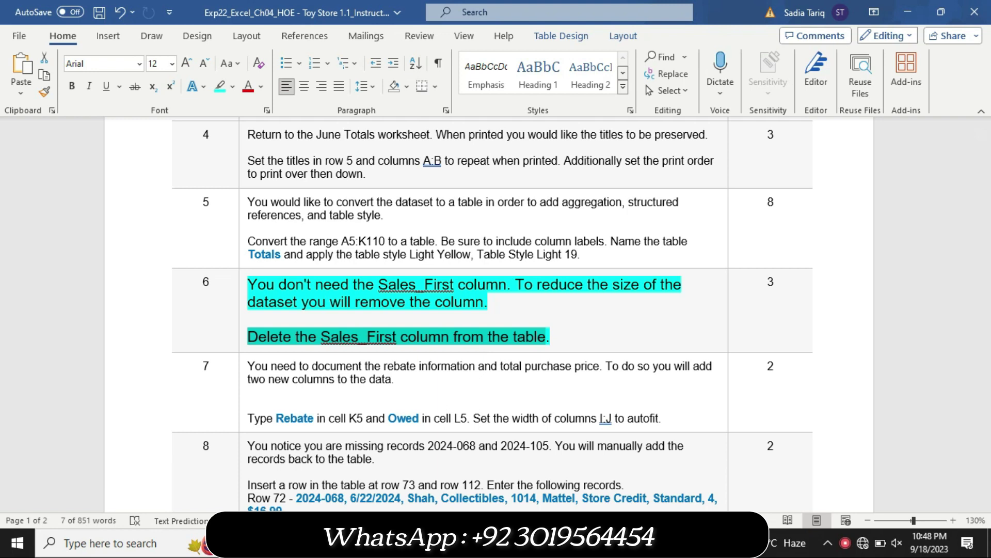
pyautogui.hotkey('alt', 'Tab')
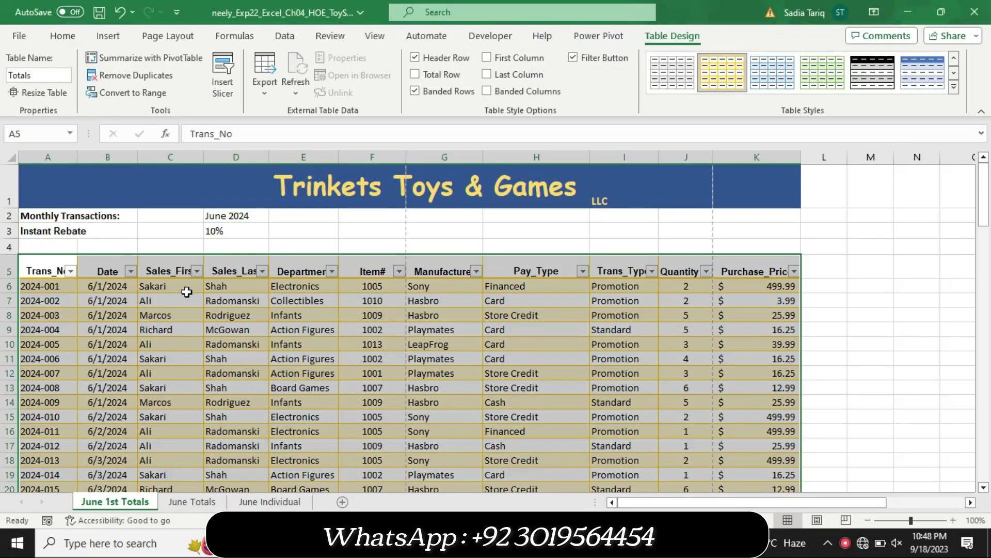
pyautogui.click(176, 154)
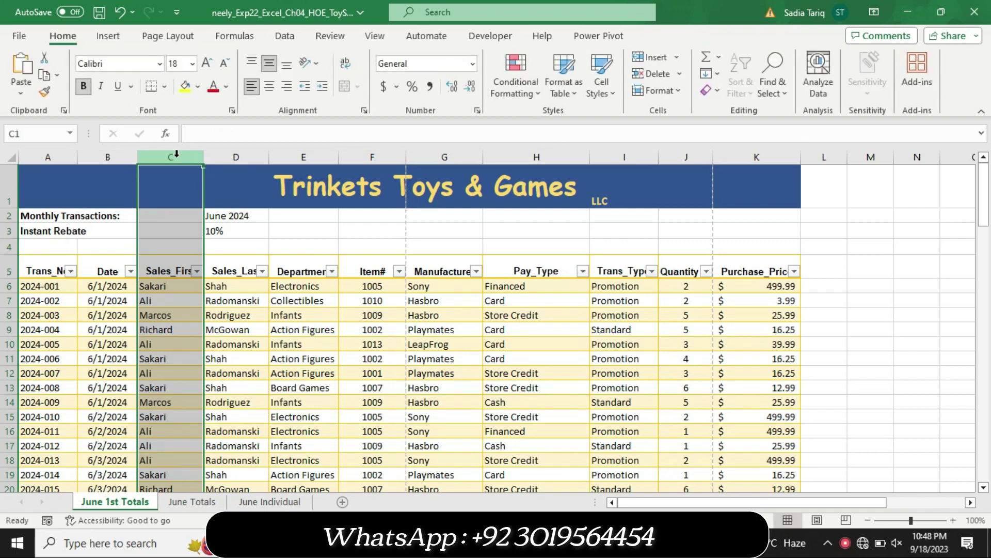
pyautogui.rightClick(176, 153)
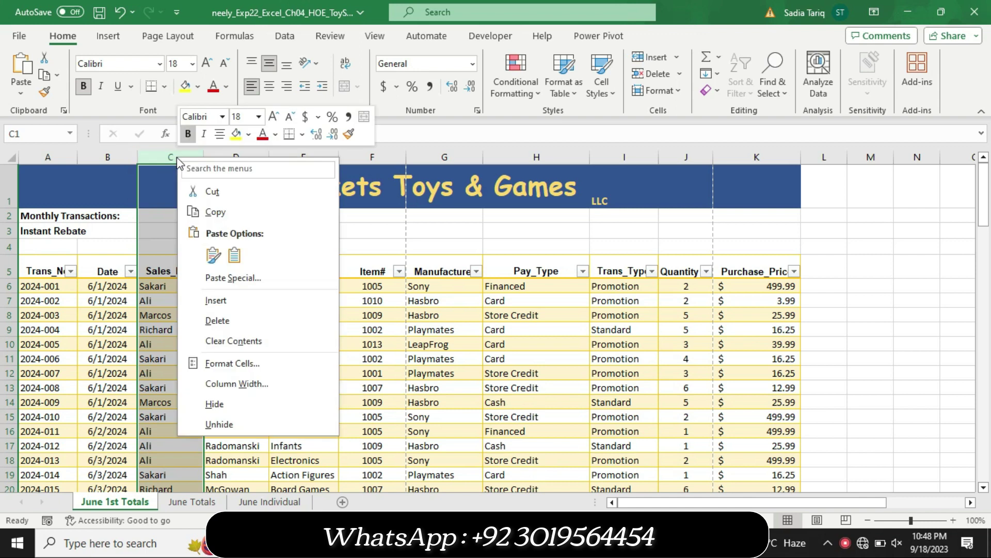
pyautogui.click(241, 321)
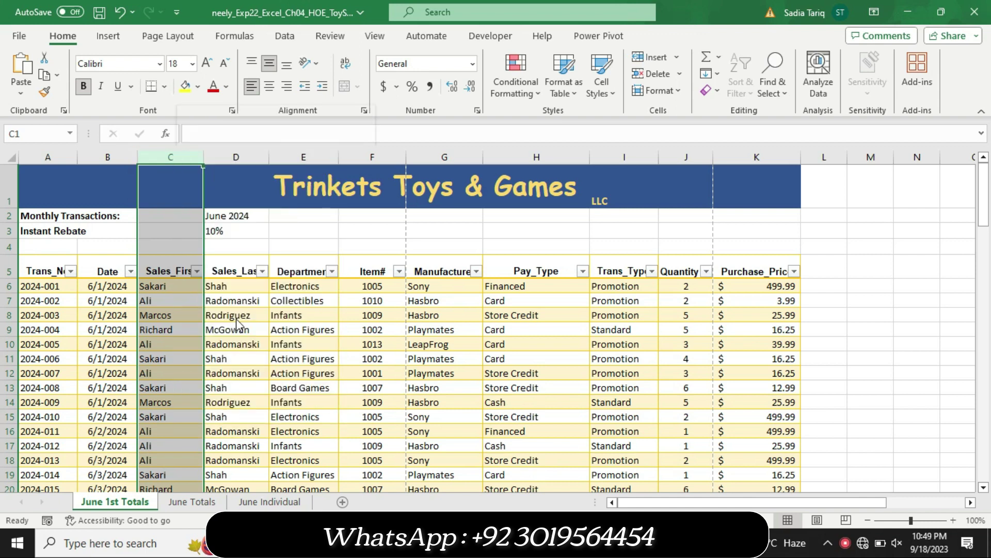
pyautogui.hotkey('alt', 'Tab')
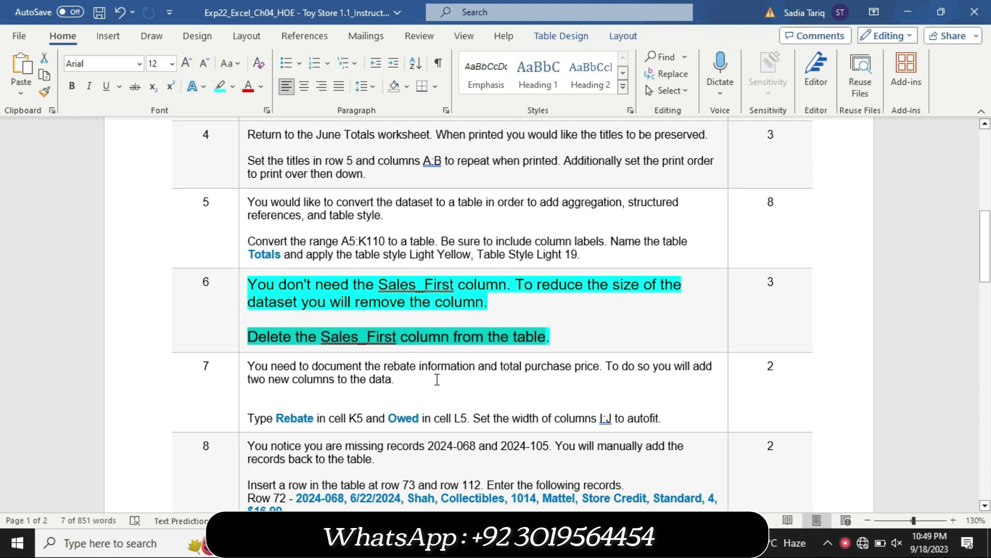
pyautogui.hotkey('alt', 'Tab')
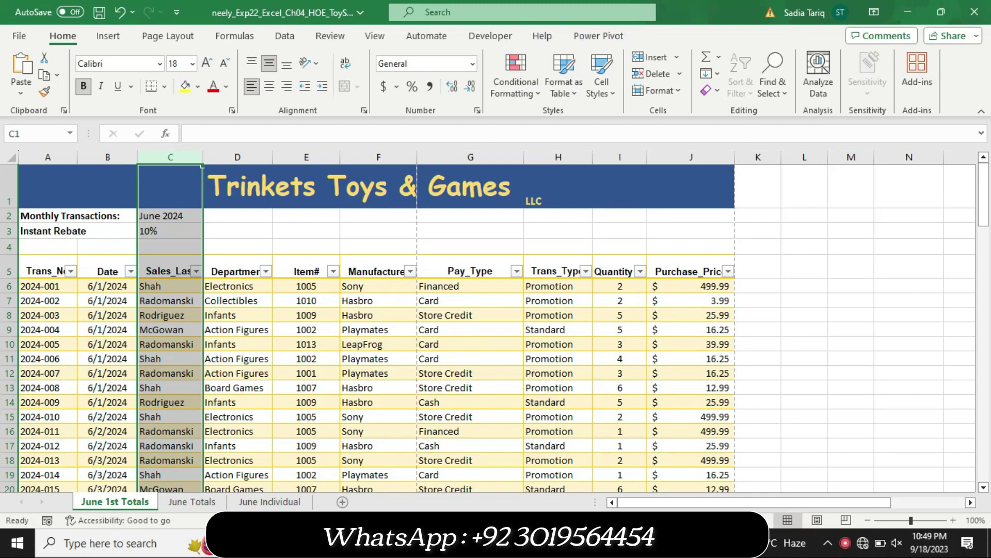
pyautogui.hotkey('alt', 'Tab')
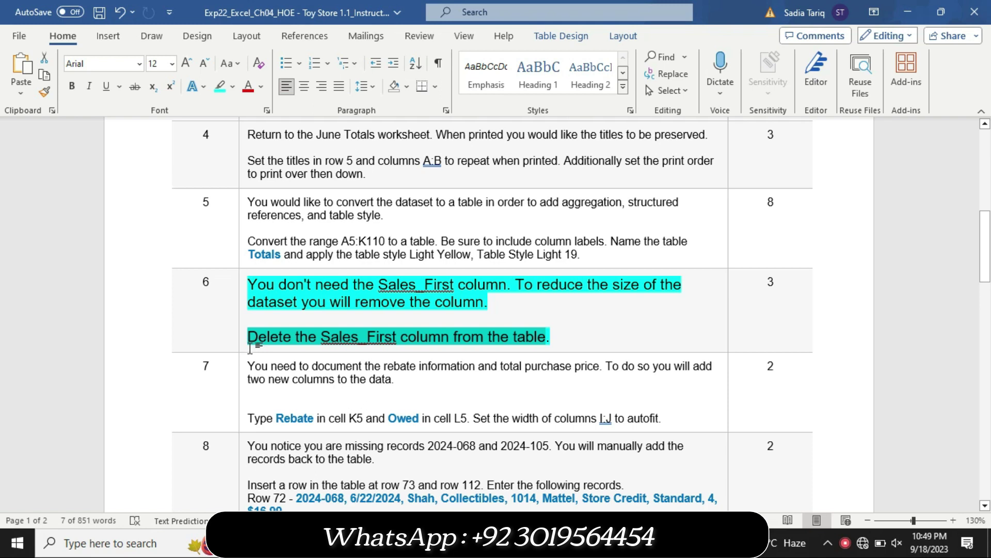
pyautogui.click(243, 330)
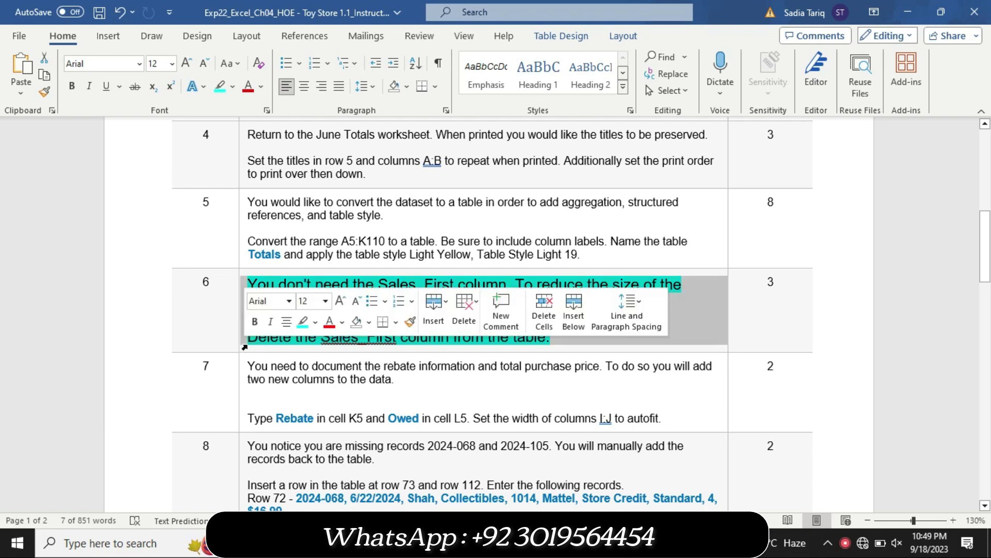
# Return step 6's instruction text to 9 pt with no highlight.
pyautogui.click(327, 306)
pyautogui.click(317, 47)
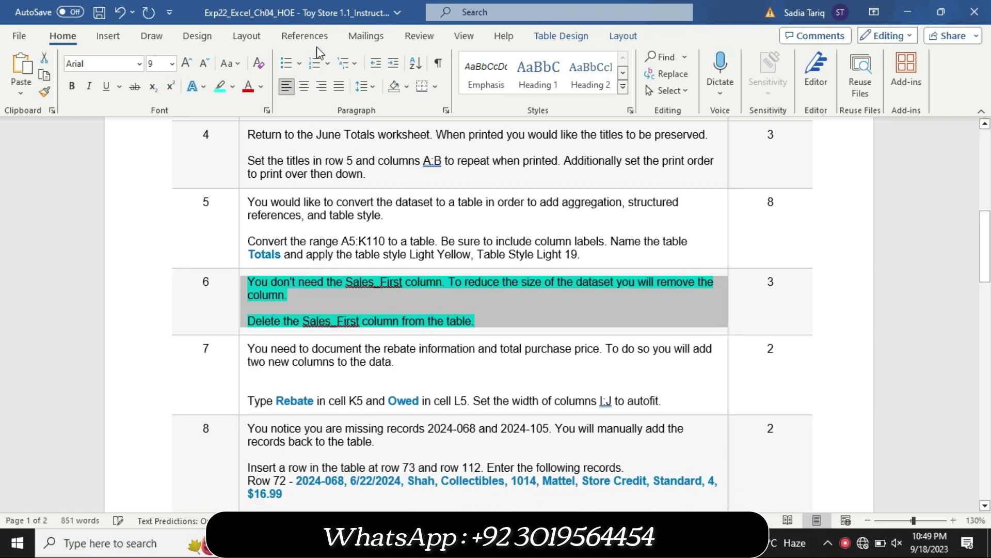
pyautogui.click(232, 86)
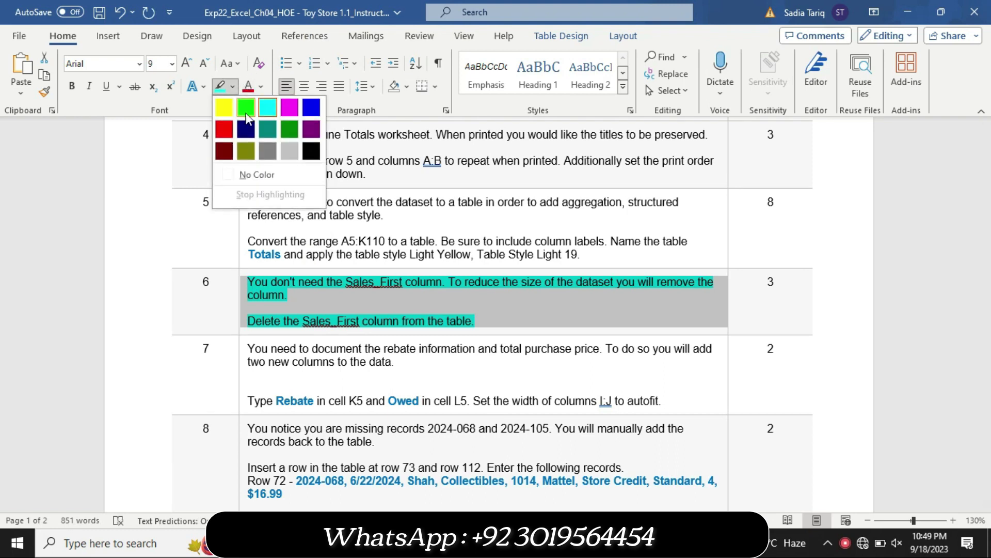
pyautogui.click(257, 175)
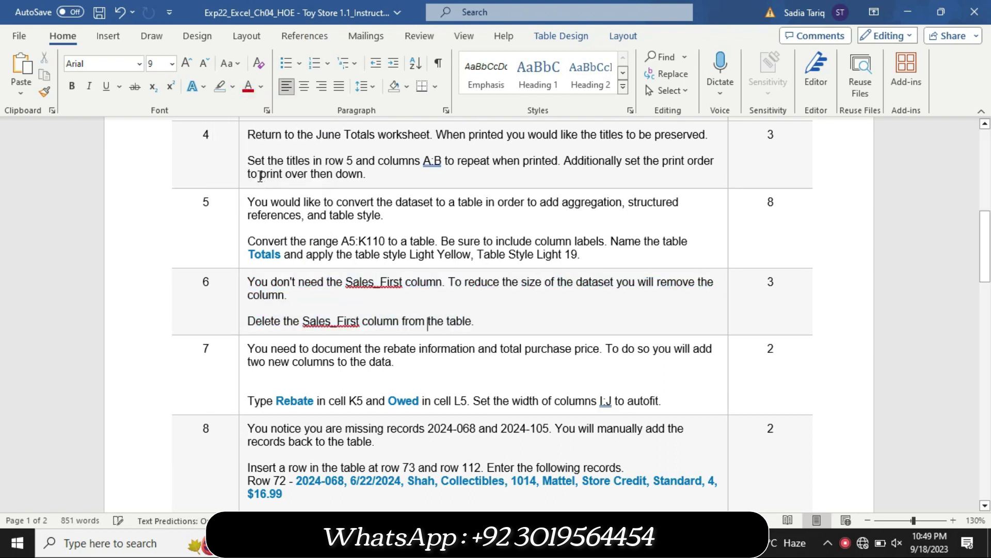
# Enlarge step 7's Rebate-and-Owed instruction to 12 pt and highlight it cyan.
pyautogui.click(240, 381)
pyautogui.click(324, 332)
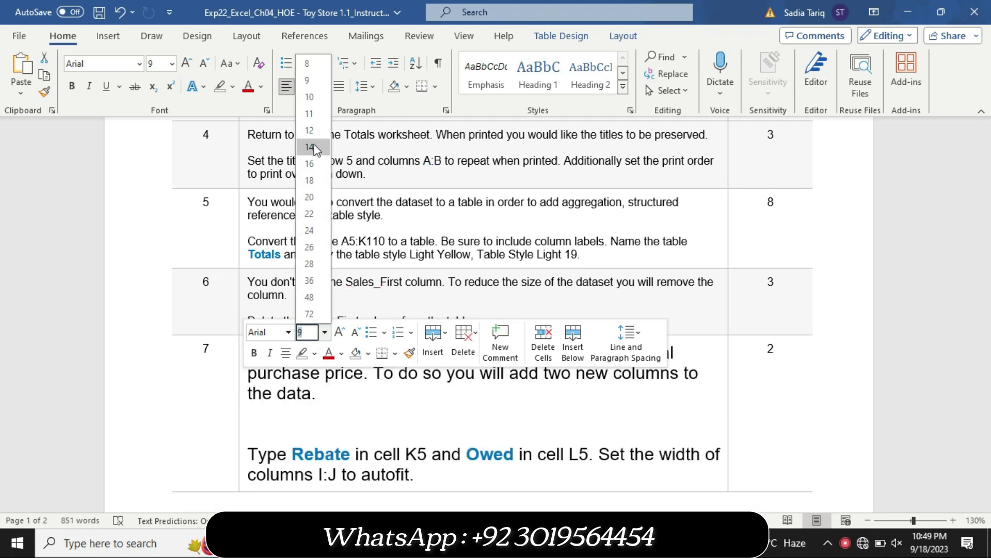
pyautogui.click(310, 130)
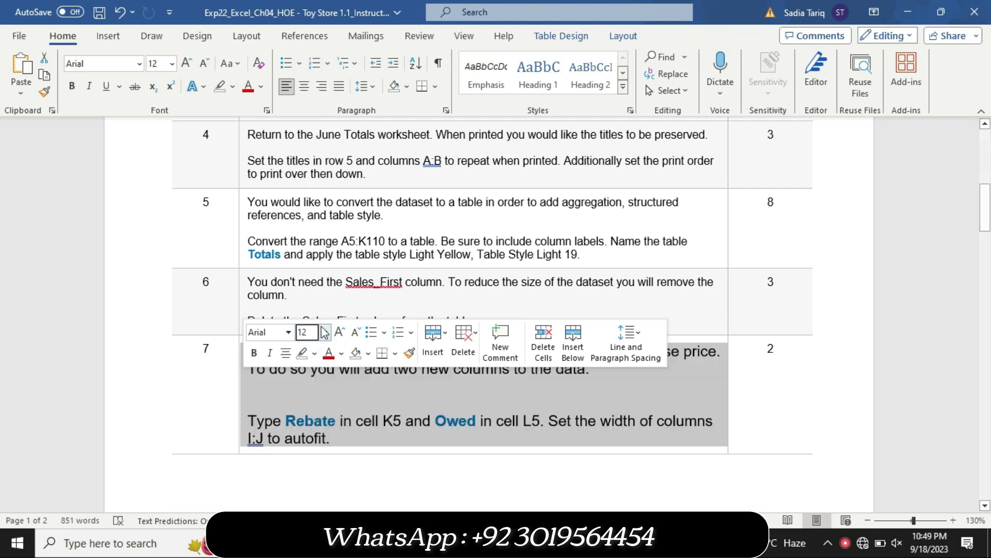
pyautogui.click(314, 353)
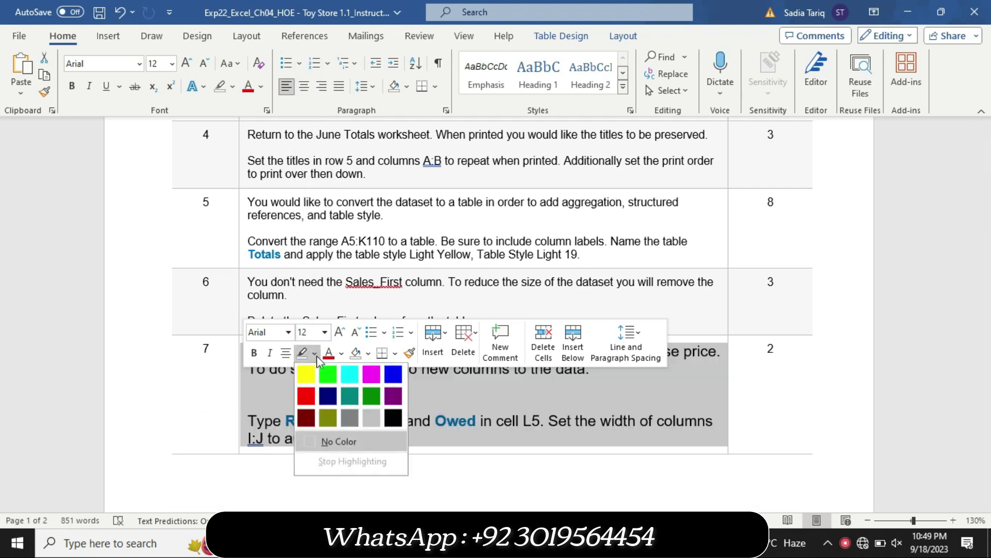
pyautogui.click(349, 374)
# Copy the word 'Rebate' from the step 7 instructions.
pyautogui.moveTo(985, 206); pyautogui.dragTo(984, 214)
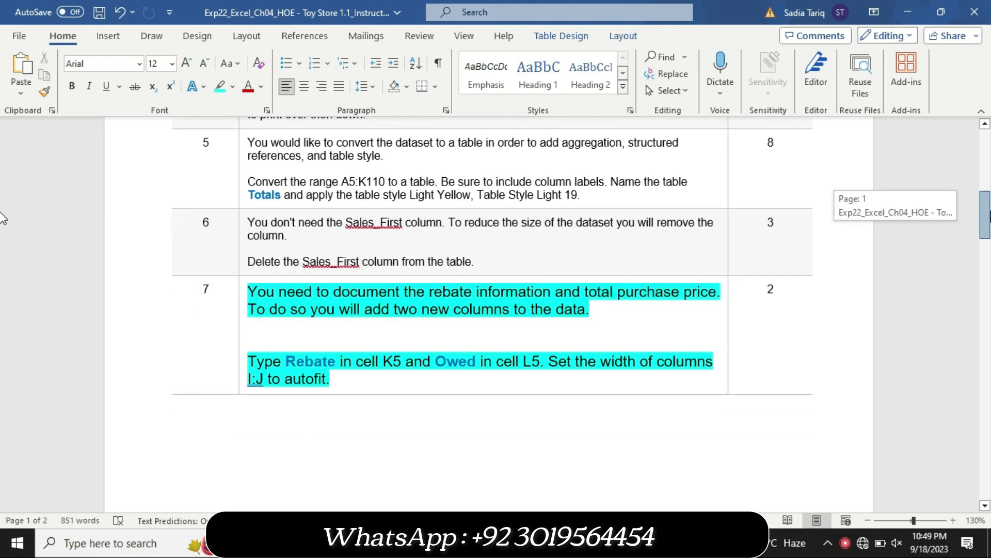
pyautogui.scroll(-1, 2, 217)
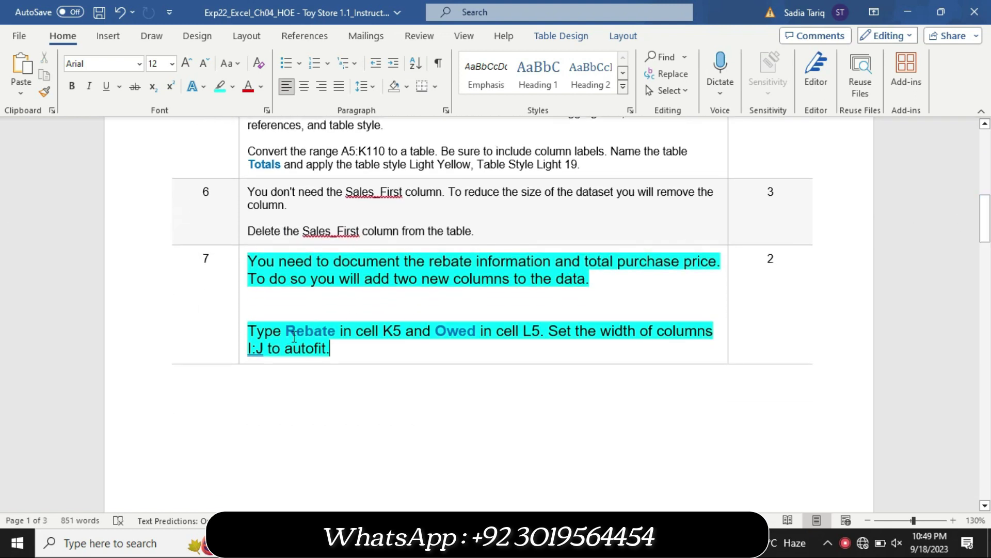
pyautogui.moveTo(287, 327); pyautogui.dragTo(333, 332)
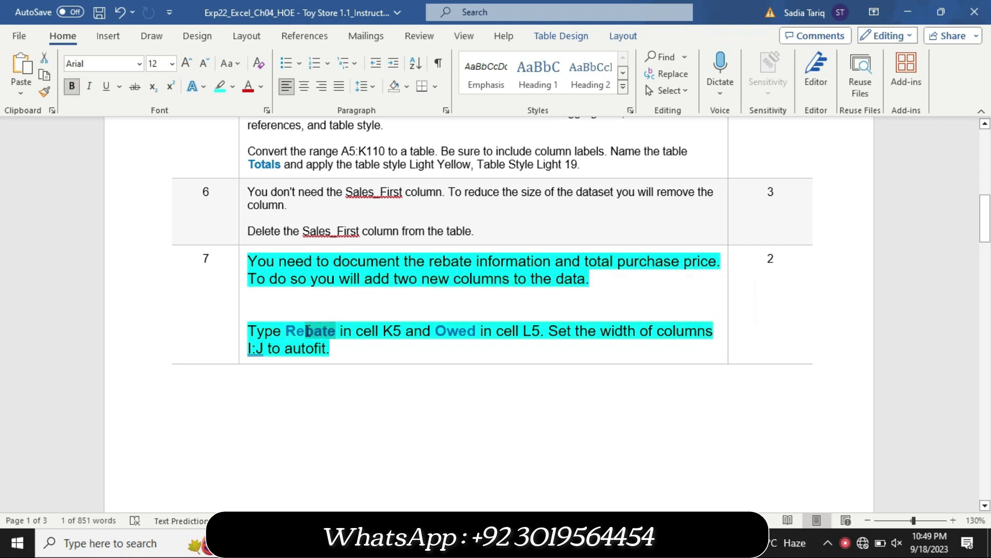
pyautogui.hotkey('ctrl', 'c')
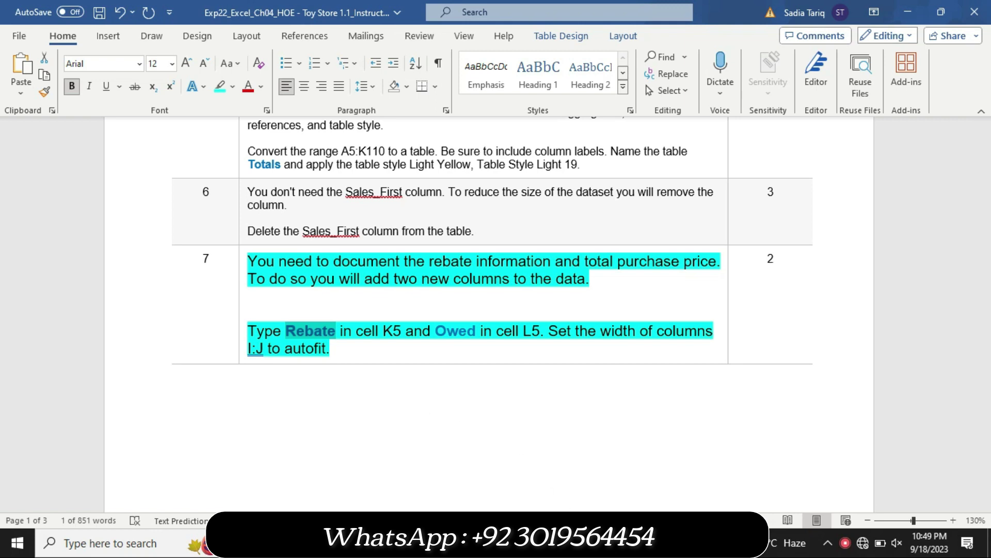
pyautogui.click(566, 542)
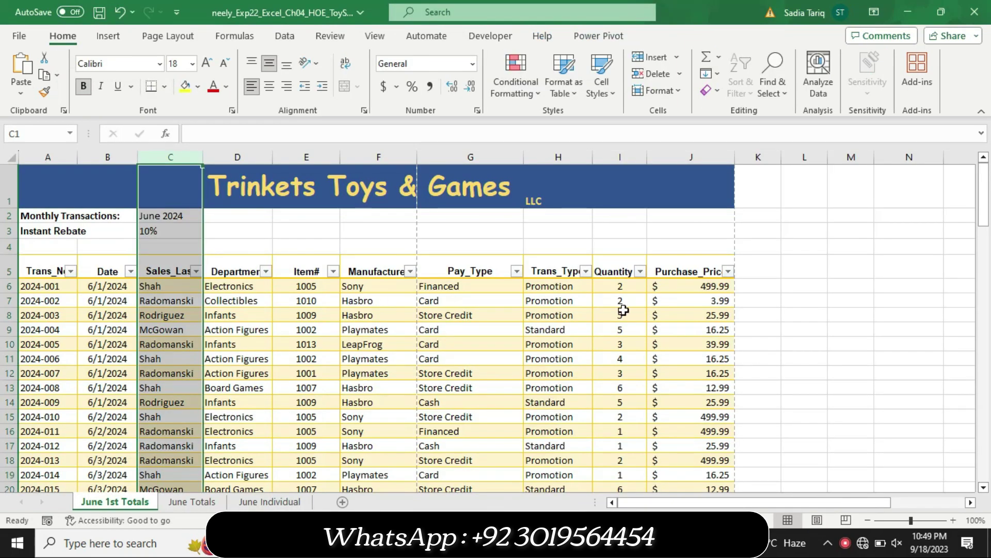
# Enter the new column headers 'Rebate' in K5 and 'Owed' in L5.
pyautogui.moveTo(747, 272)
pyautogui.mouseDown()
pyautogui.moveTo(621, 231)
pyautogui.moveTo(534, 177)
pyautogui.mouseUp()
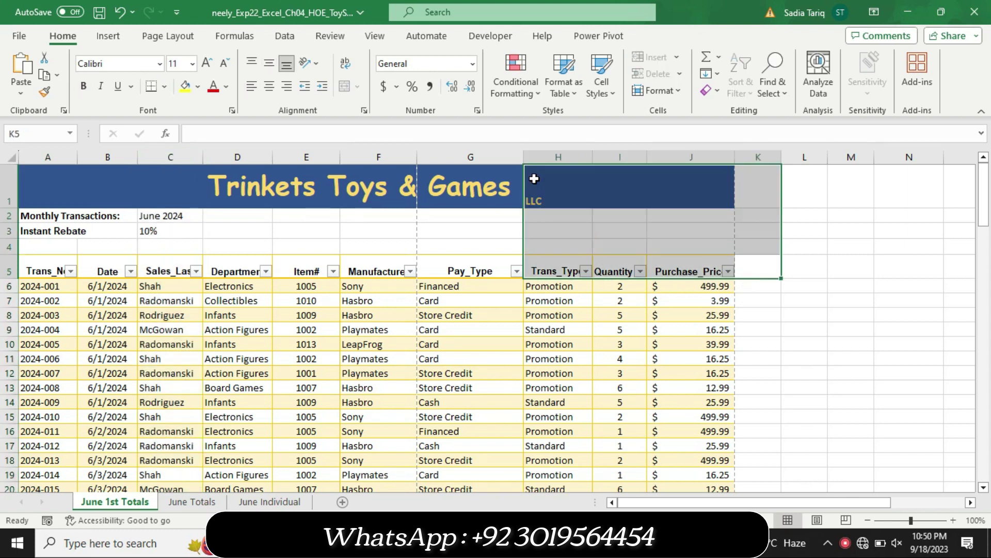
pyautogui.click(757, 267)
pyautogui.click(224, 135)
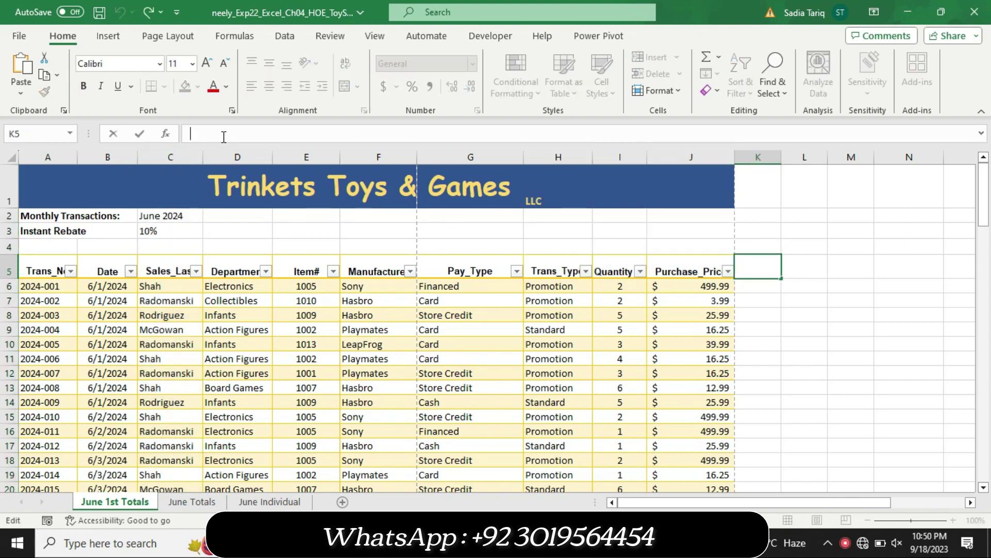
pyautogui.write('Rebate')
pyautogui.press('Return')
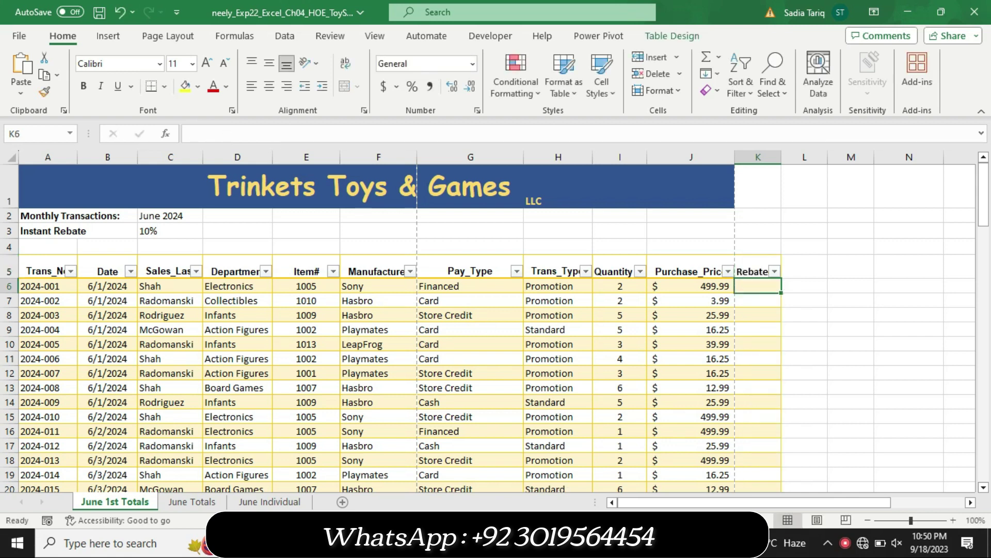
pyautogui.hotkey('alt', 'Tab')
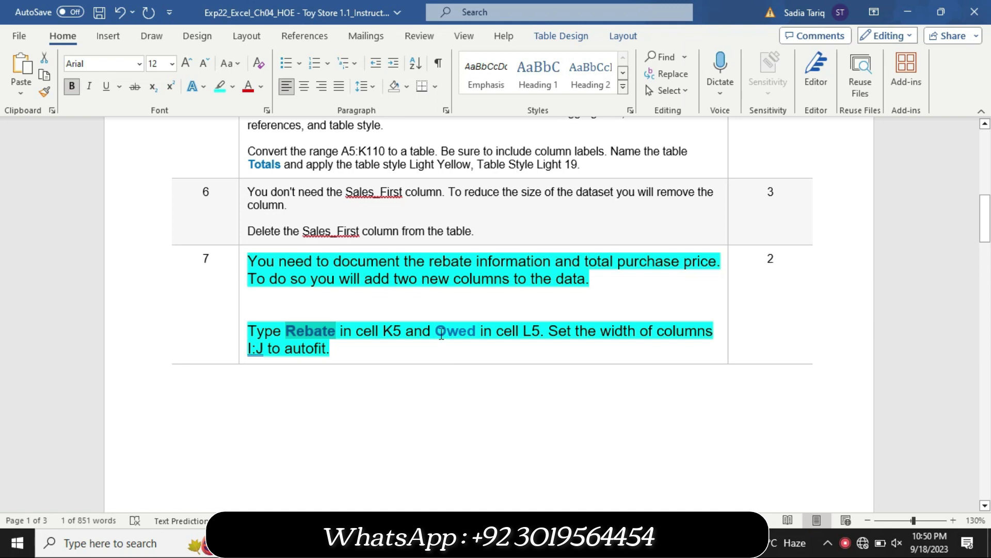
pyautogui.moveTo(437, 331); pyautogui.dragTo(476, 329)
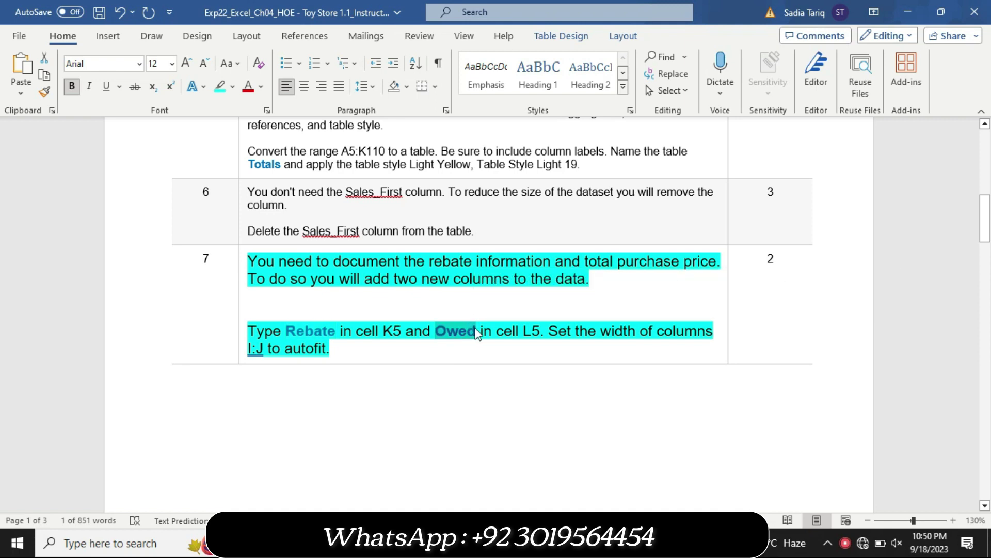
pyautogui.hotkey('alt', 'Tab')
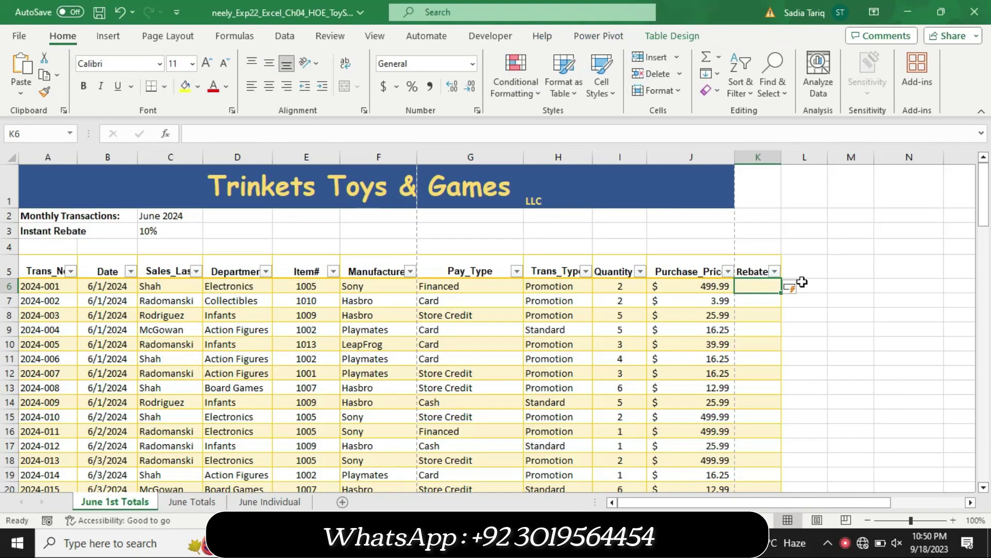
pyautogui.click(803, 271)
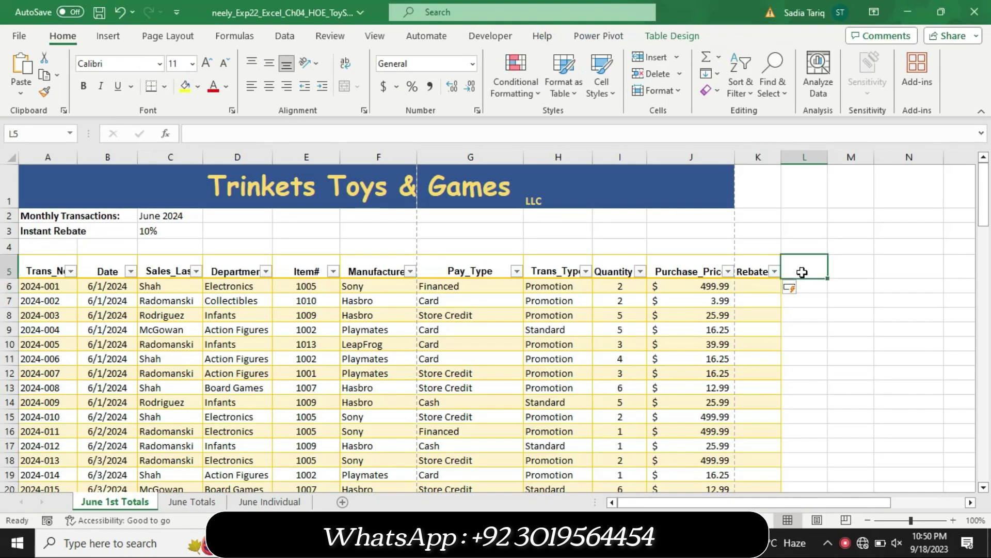
pyautogui.click(262, 133)
pyautogui.write('Owed')
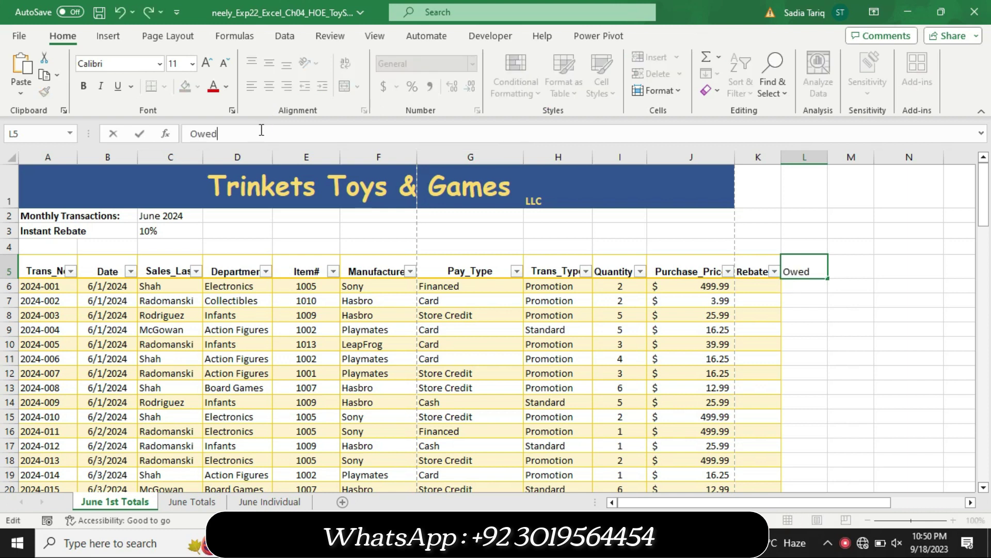
pyautogui.press('Return')
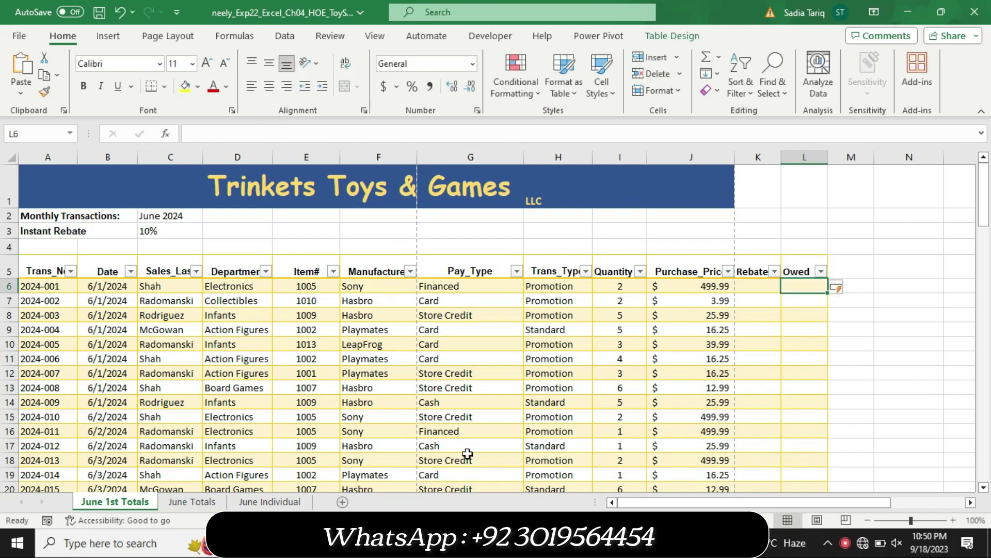
# Read step 7's requirement to autofit columns I:J in the Word instructions.
pyautogui.click(547, 454)
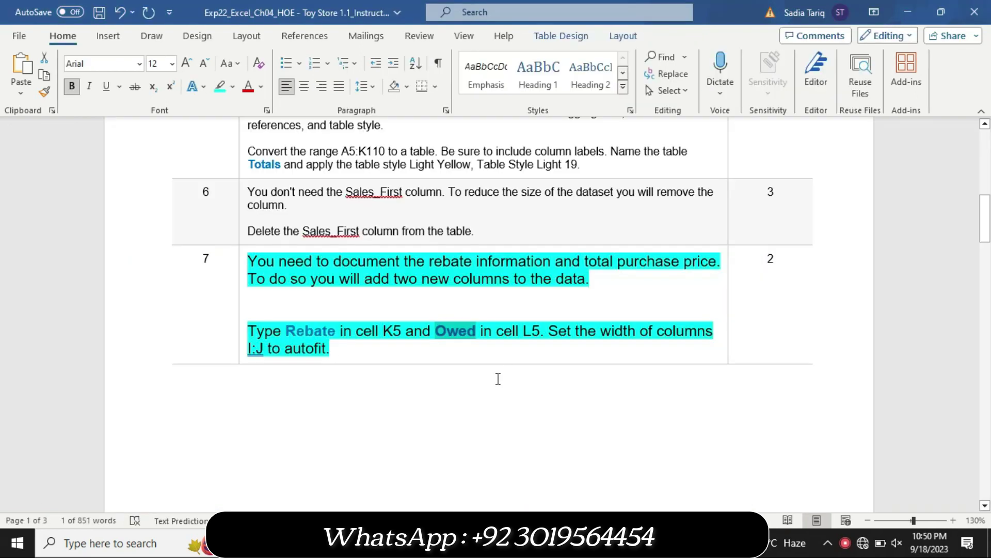
pyautogui.moveTo(549, 332); pyautogui.dragTo(598, 348)
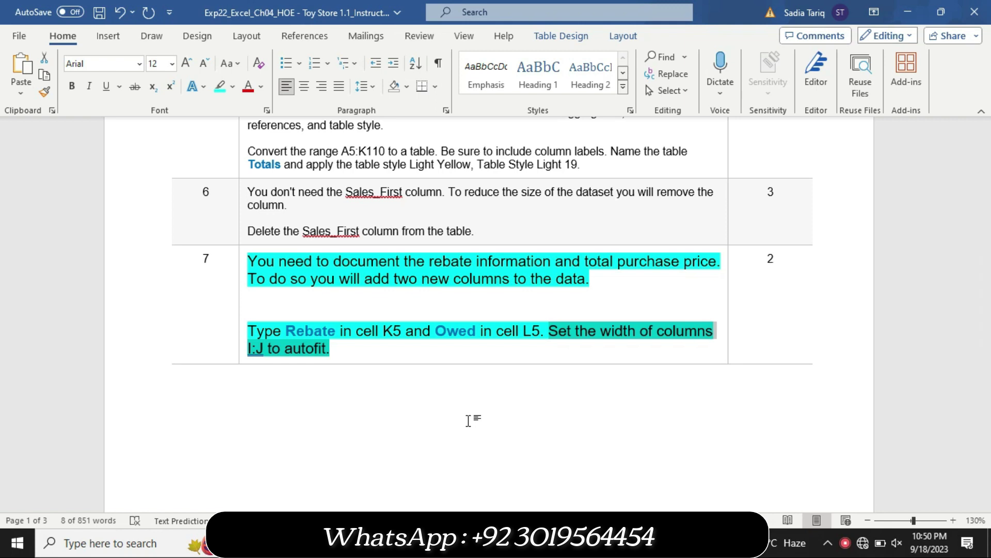
pyautogui.hotkey('alt', 'Tab')
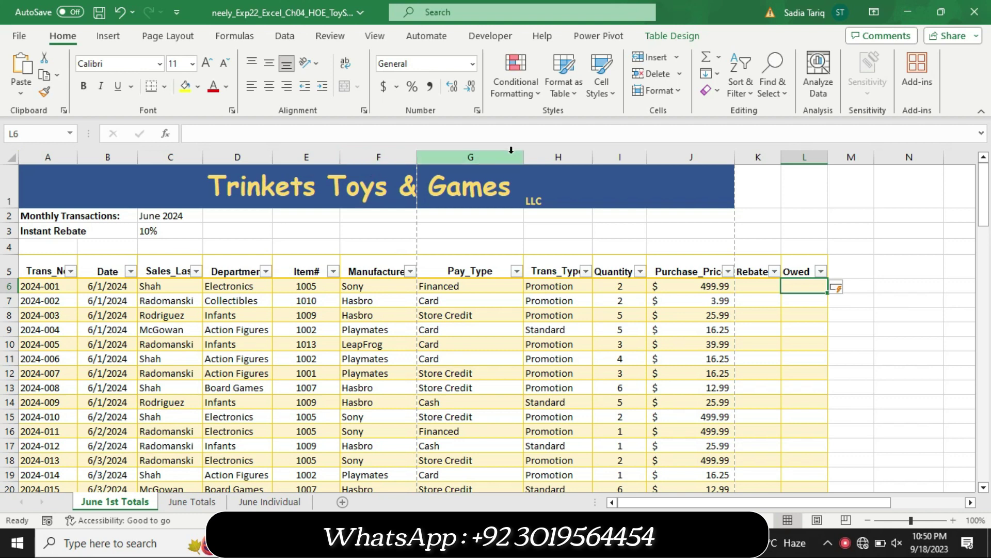
# AutoFit columns I and J so the Purchase_Price header shows in full.
pyautogui.click(622, 156)
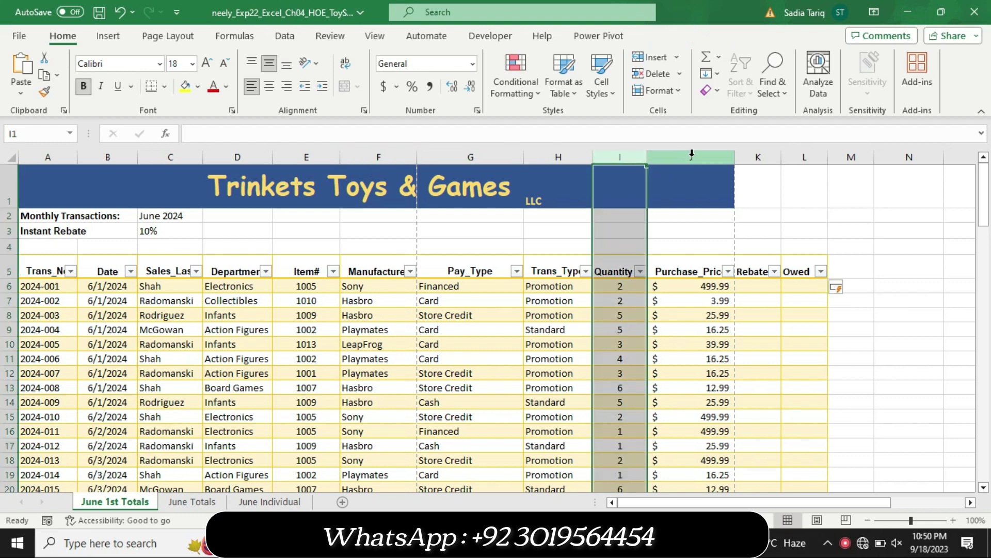
pyautogui.moveTo(692, 153); pyautogui.dragTo(736, 156)
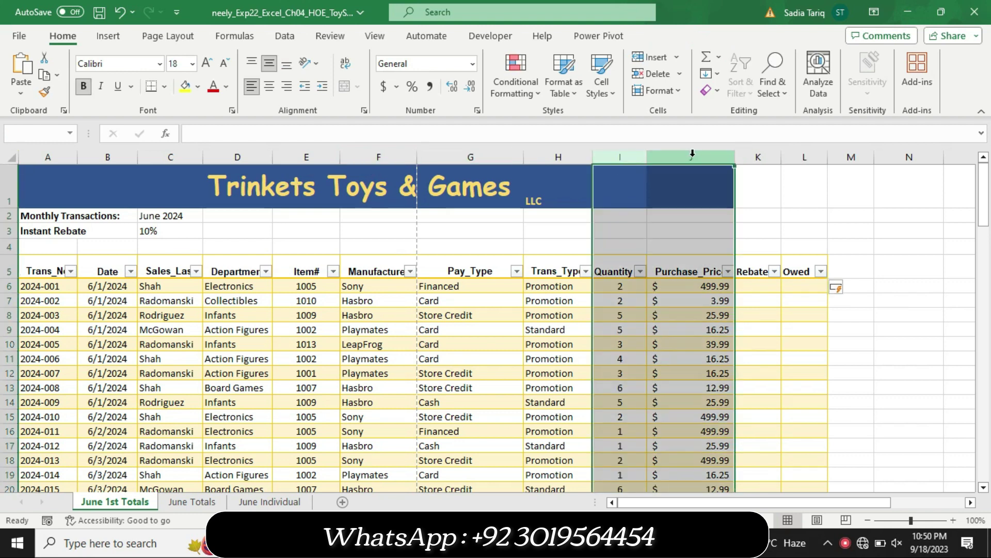
pyautogui.doubleClick(736, 157)
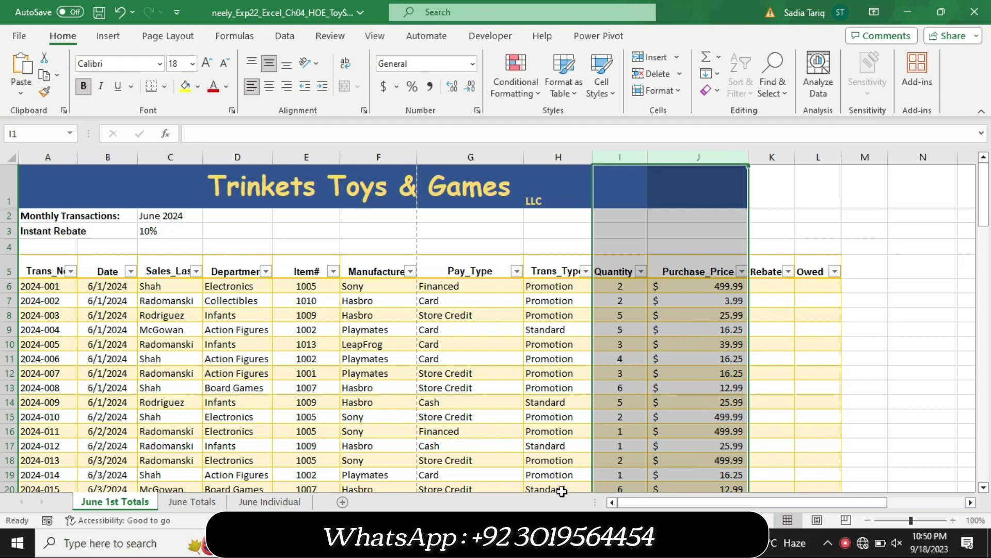
pyautogui.click(562, 542)
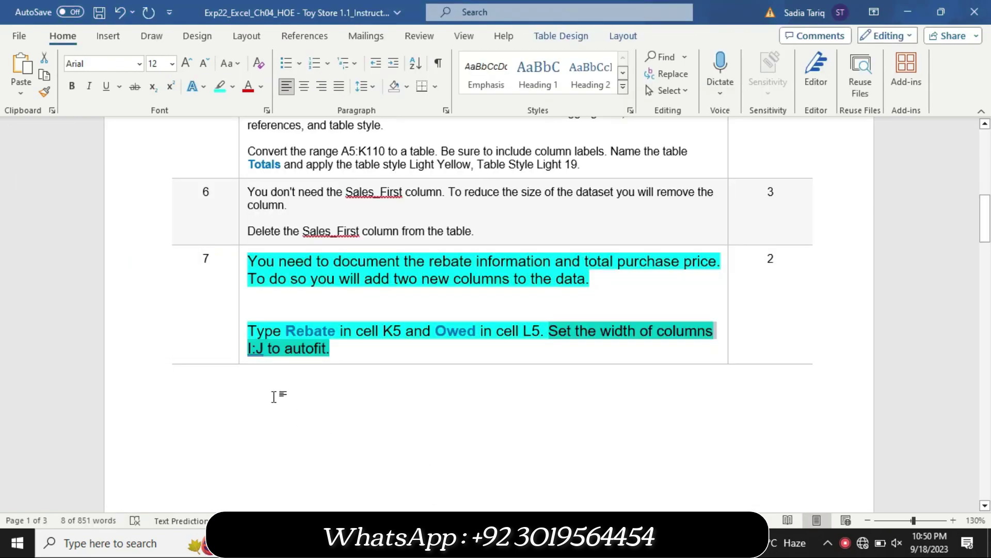
# Set step 7's instruction text back to 9 pt with no highlight.
pyautogui.click(240, 361)
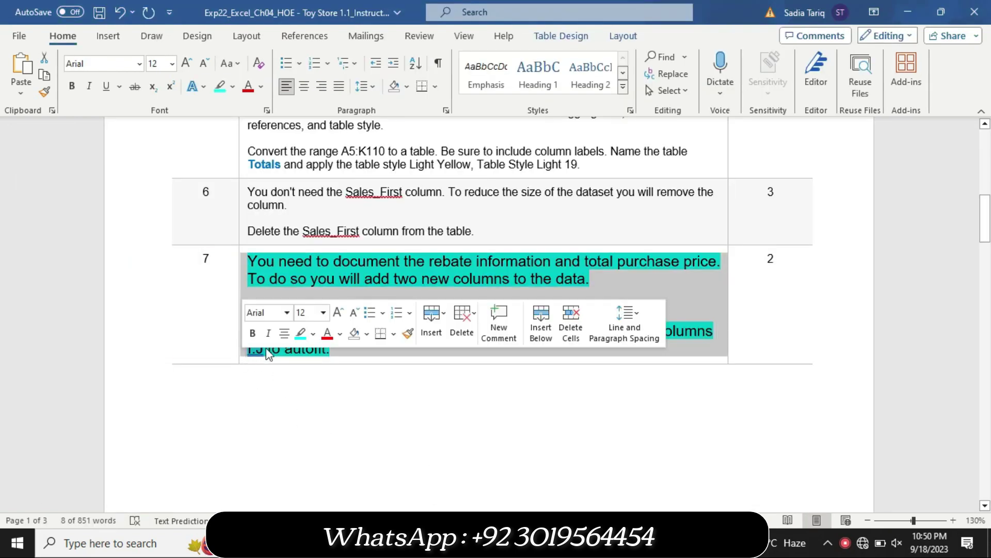
pyautogui.click(323, 312)
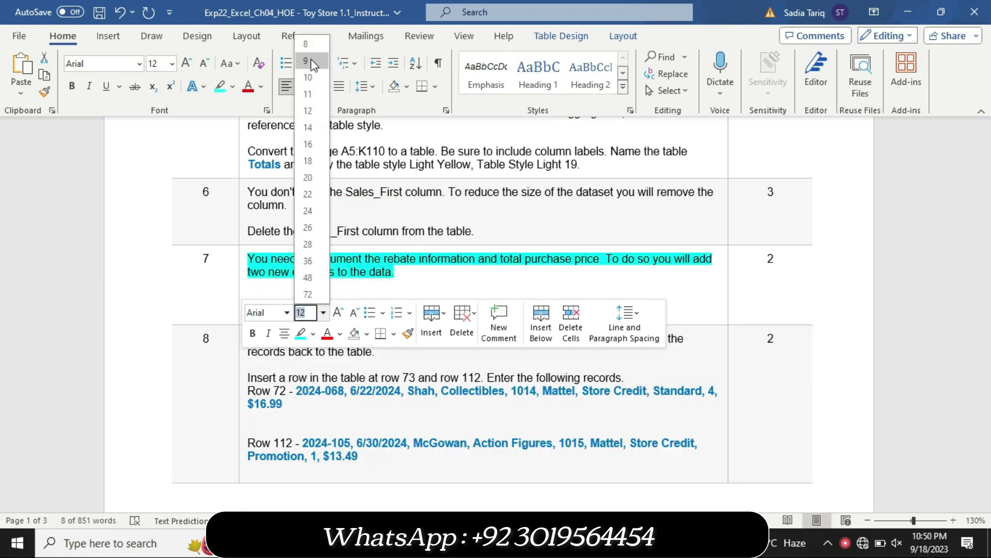
pyautogui.click(310, 60)
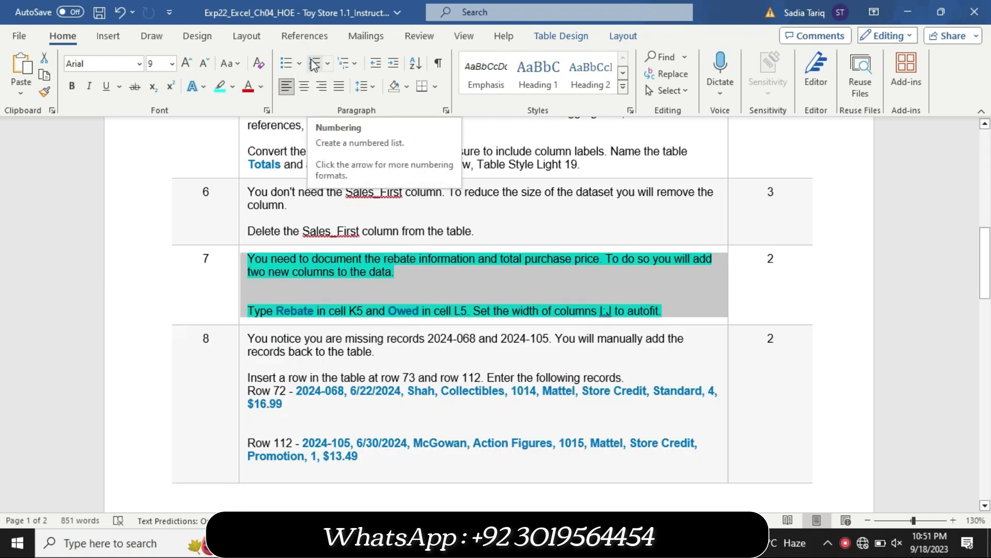
pyautogui.click(233, 87)
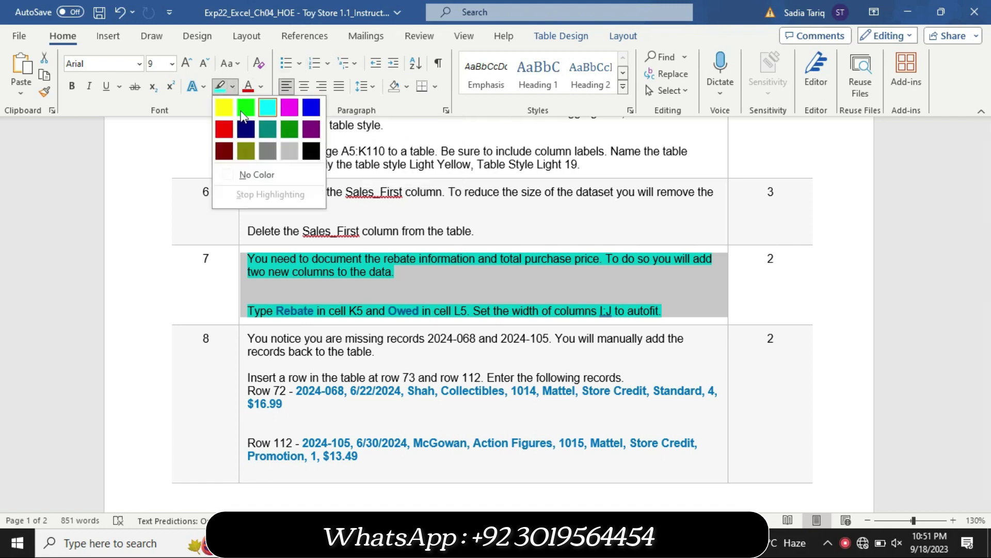
pyautogui.click(258, 176)
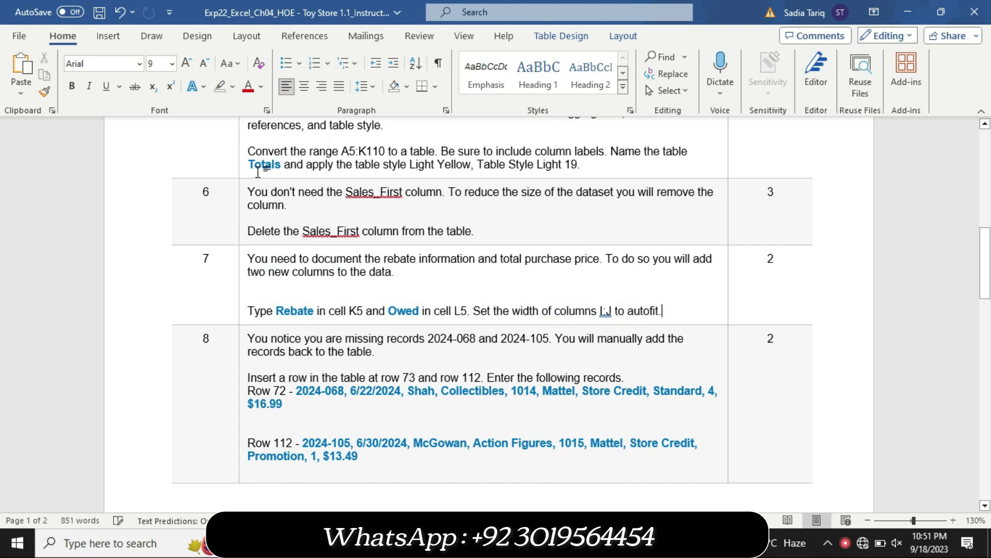
# Make step 8's missing-records instruction 10 pt and highlight it turquoise.
pyautogui.click(239, 391)
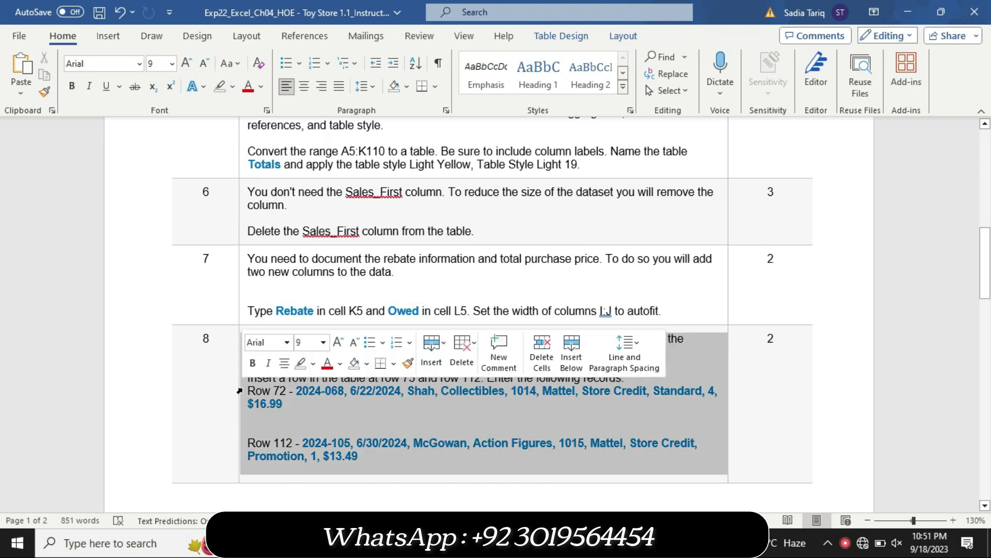
pyautogui.click(323, 342)
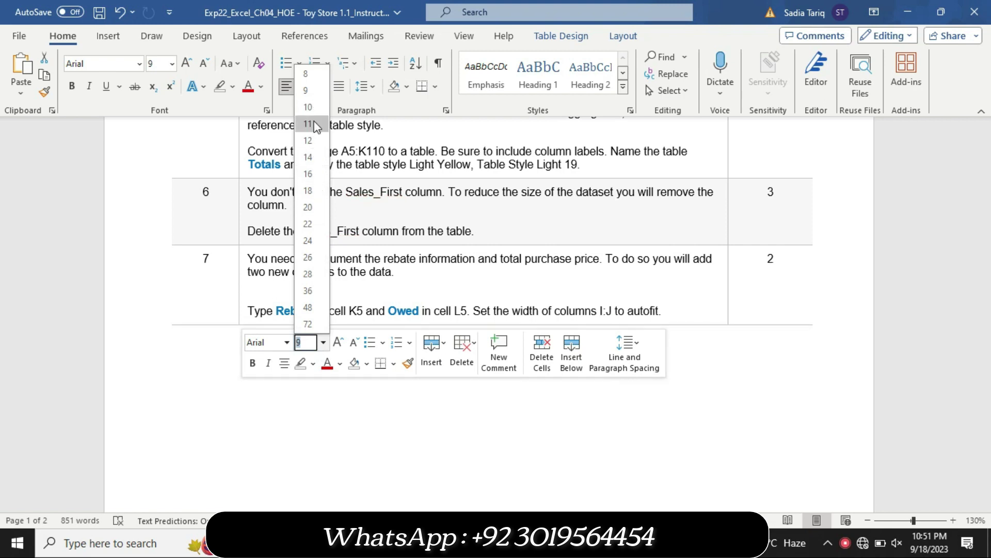
pyautogui.click(308, 107)
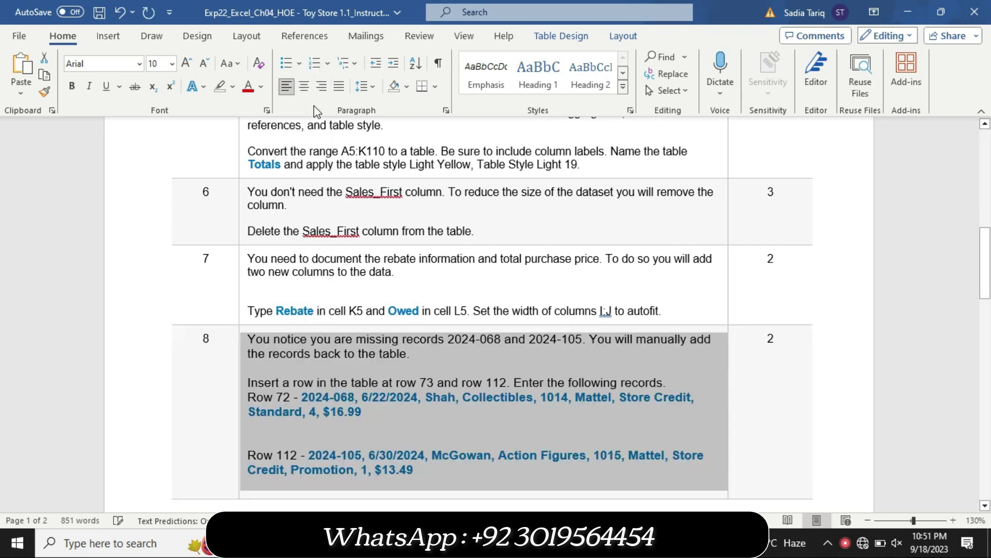
pyautogui.click(233, 86)
pyautogui.click(271, 107)
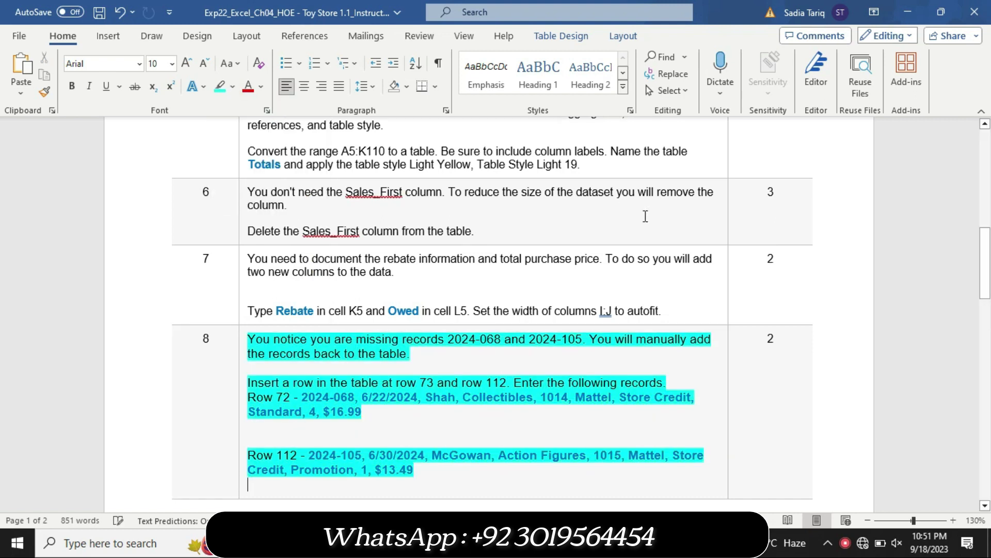
pyautogui.moveTo(985, 264); pyautogui.dragTo(988, 393)
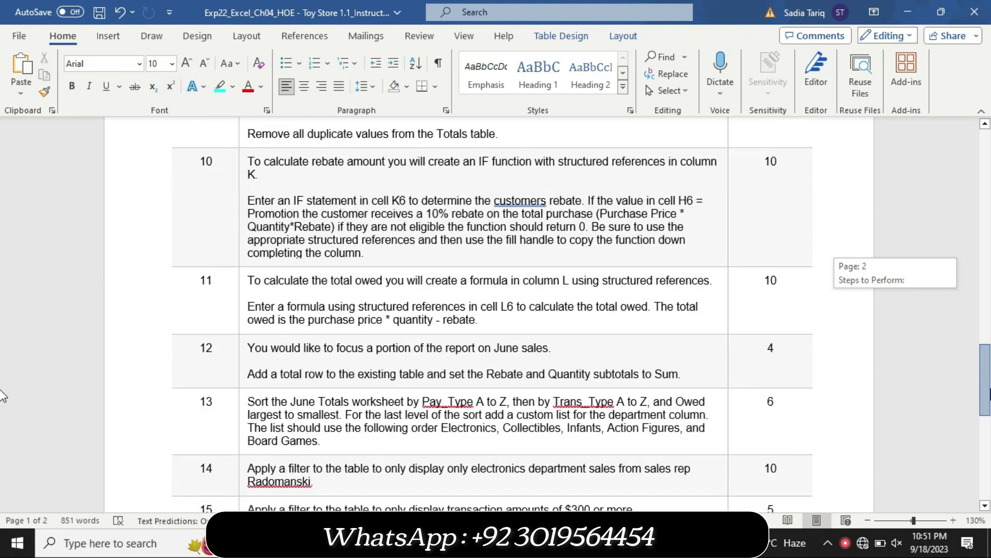
# Mark step 8's sentence on inserting rows at 73 and 112 for records 2024-068 and 2024-105.
pyautogui.moveTo(2, 396); pyautogui.dragTo(3, 433)
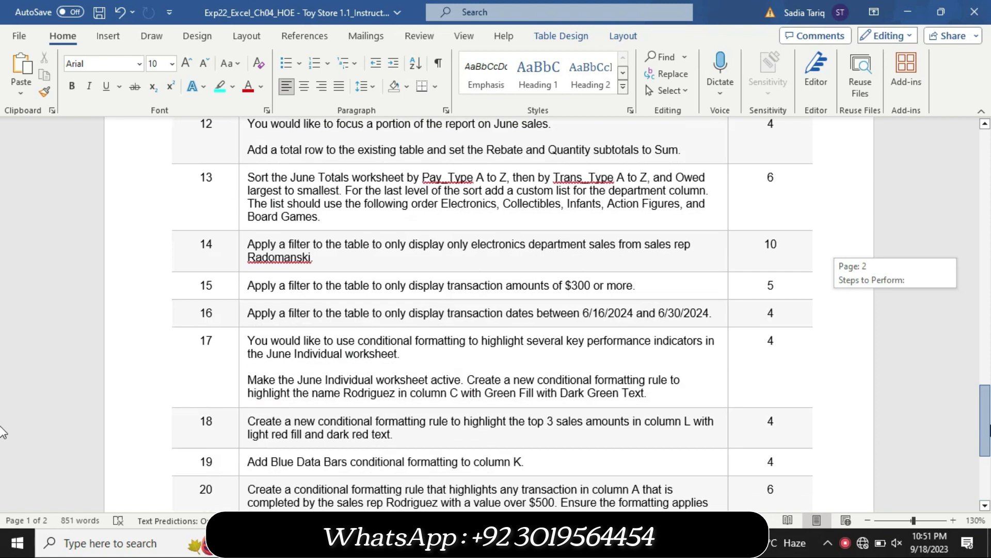
pyautogui.moveTo(988, 432); pyautogui.dragTo(988, 267)
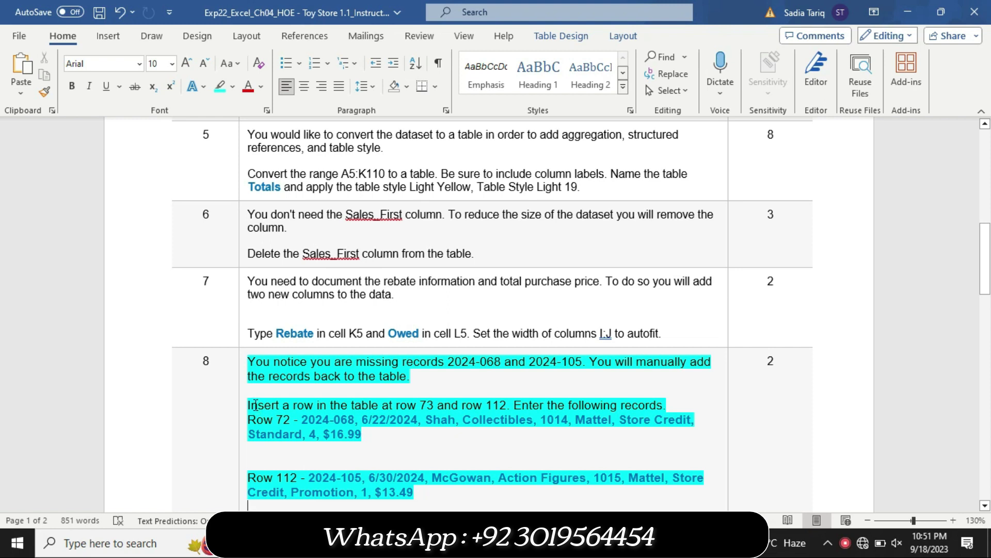
pyautogui.moveTo(248, 404); pyautogui.dragTo(482, 403)
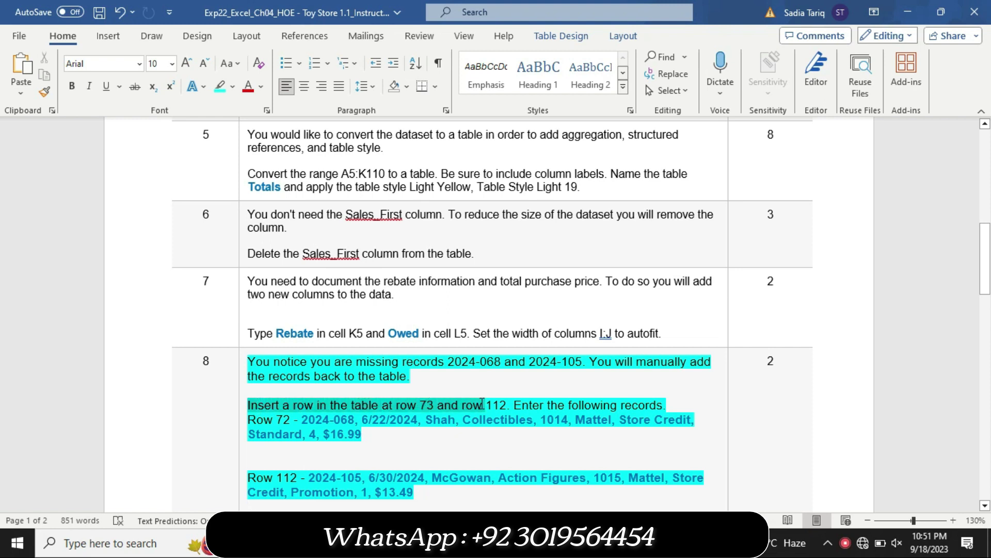
pyautogui.moveTo(482, 402); pyautogui.dragTo(503, 407)
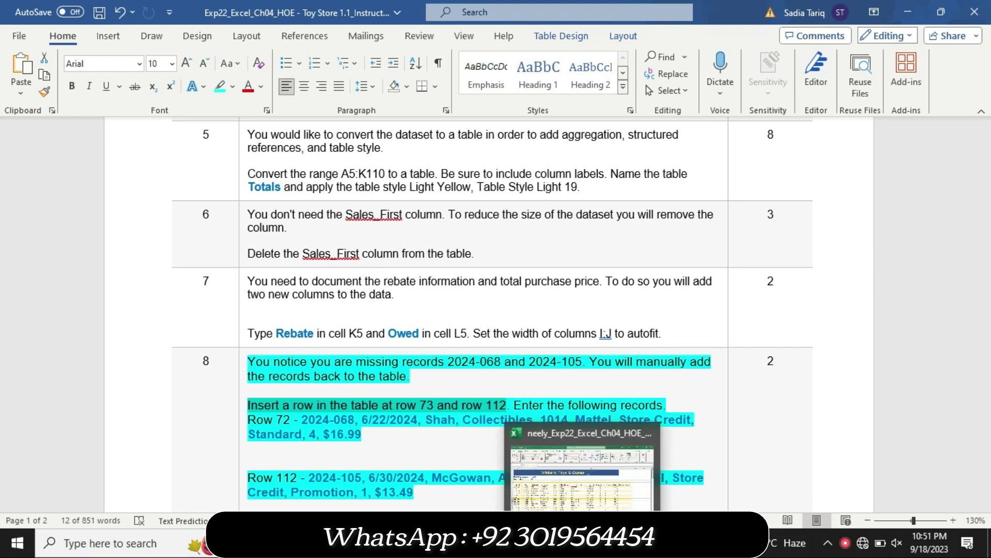
pyautogui.click(582, 472)
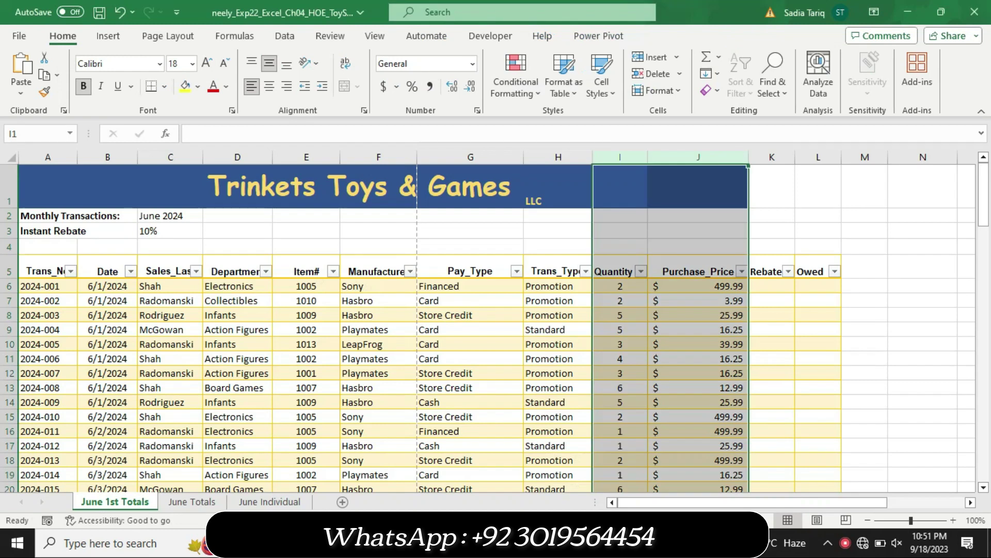
pyautogui.moveTo(984, 196); pyautogui.dragTo(983, 457)
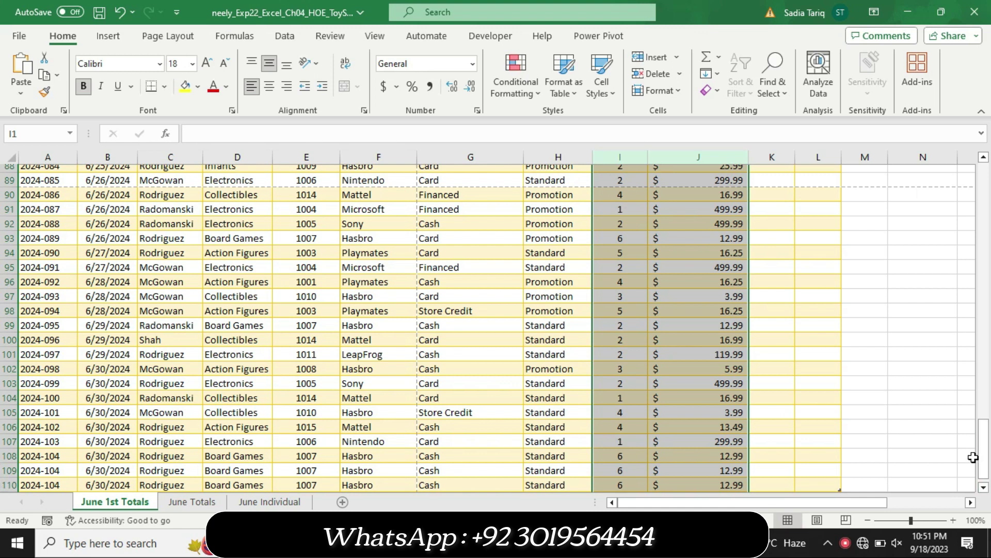
pyautogui.moveTo(983, 457); pyautogui.dragTo(985, 391)
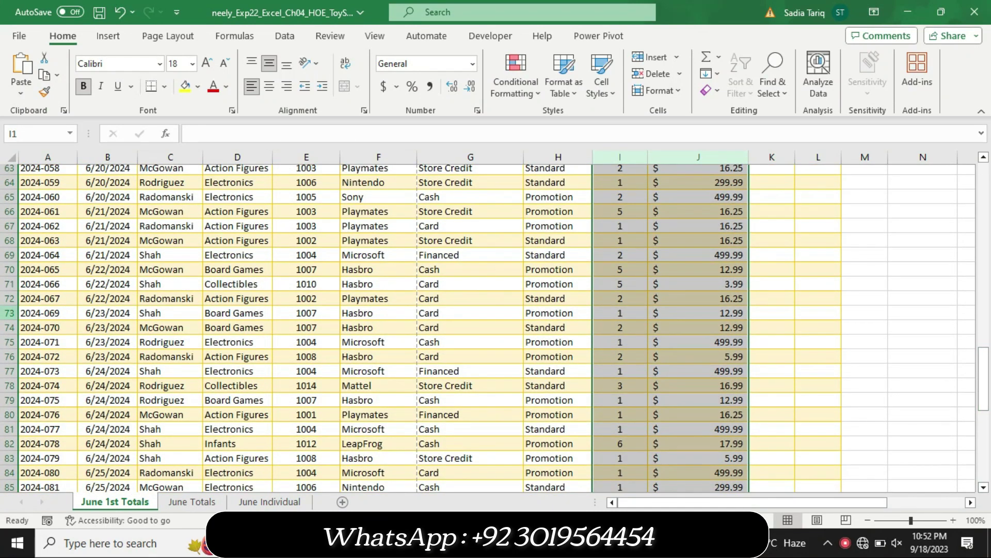
# Insert a blank row at row 73 above record 2024-069, then go back to the Word instructions.
pyautogui.click(10, 313)
pyautogui.rightClick(9, 312)
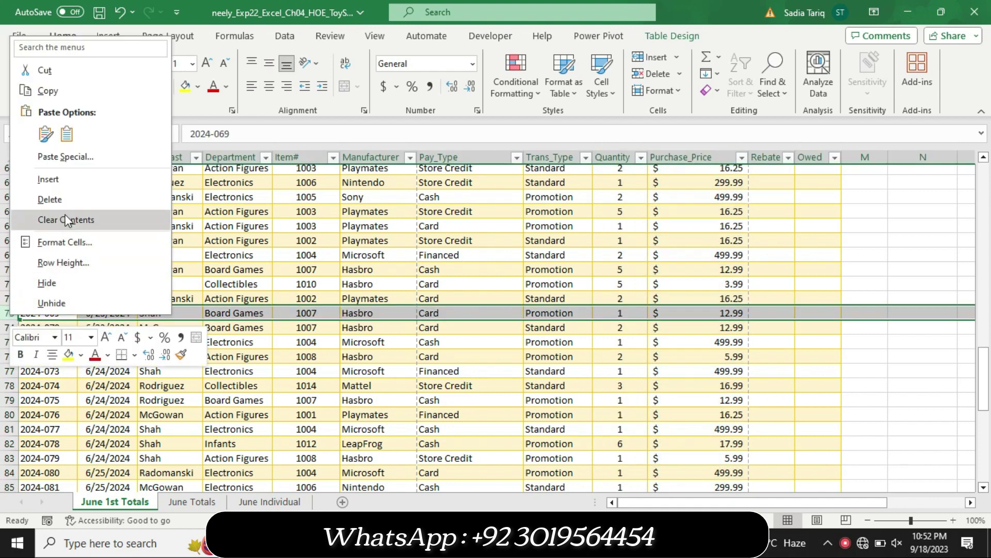
pyautogui.click(48, 179)
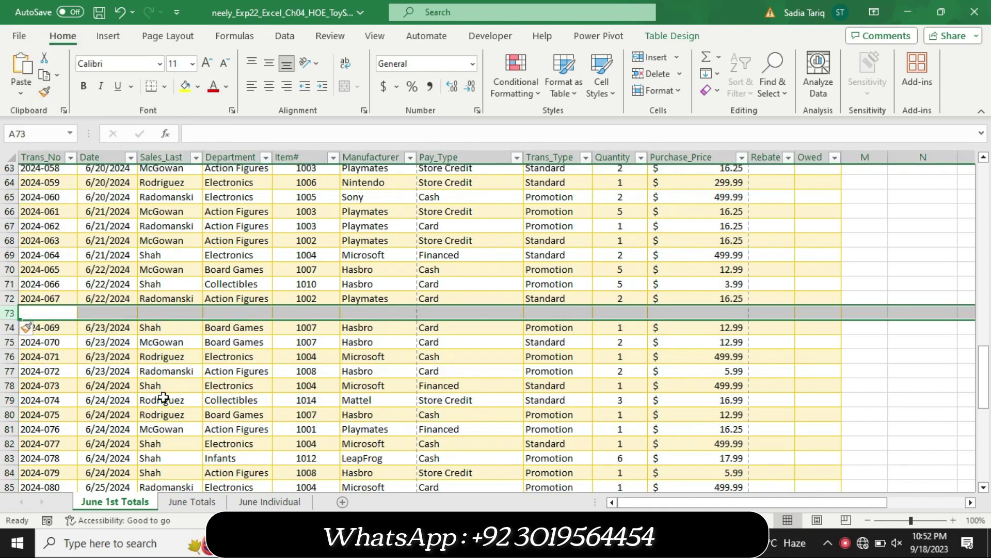
pyautogui.hotkey('alt', 'Tab')
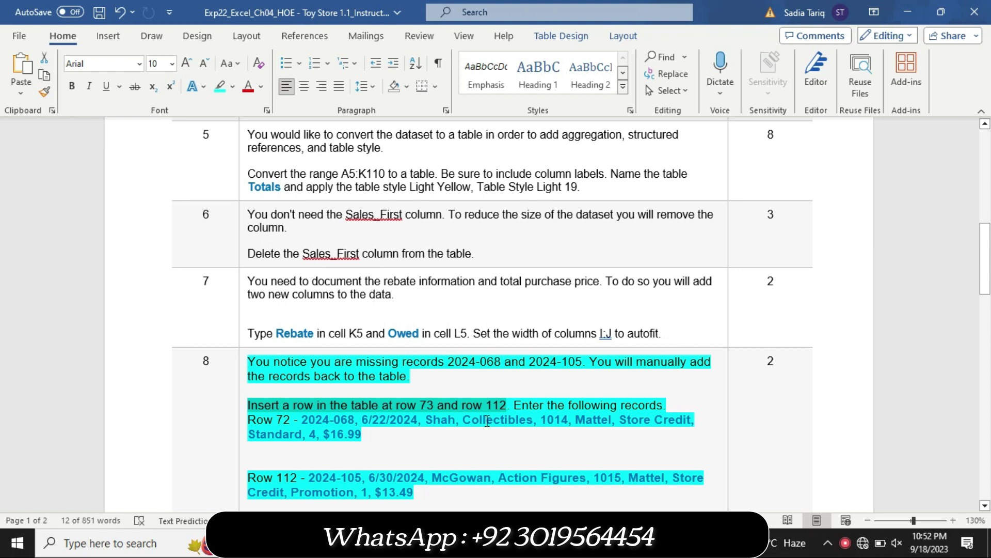
# Check the workbook, copy record number 2024-068 from step 8 in Word, and return to Excel.
pyautogui.hotkey('alt', 'Tab')
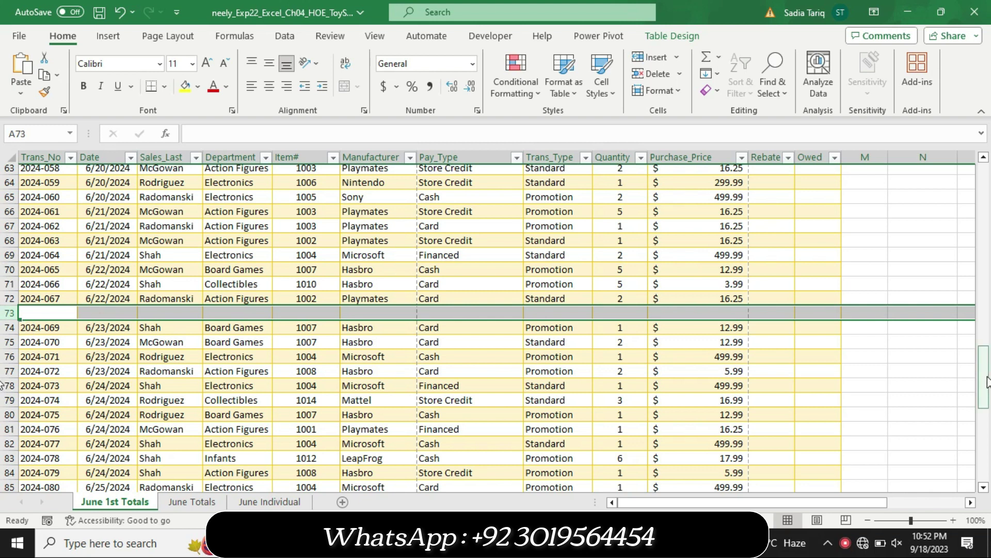
pyautogui.moveTo(984, 408); pyautogui.dragTo(985, 497)
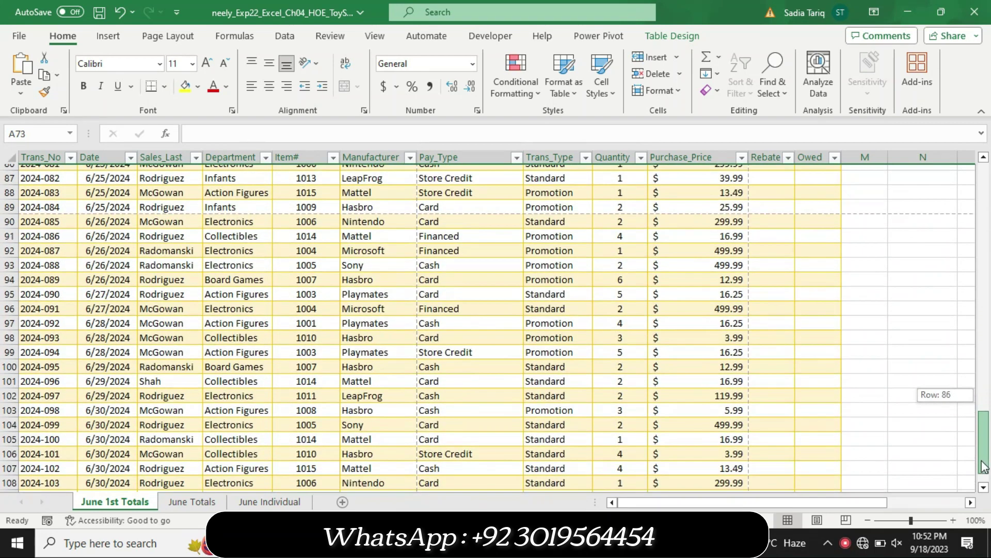
pyautogui.scroll(-1, 984, 487)
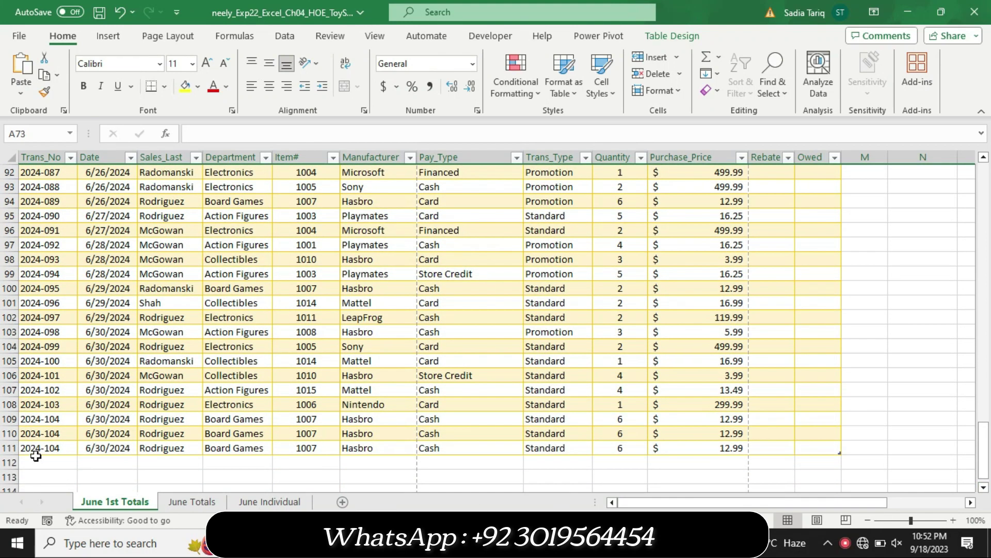
pyautogui.hotkey('alt', 'Tab')
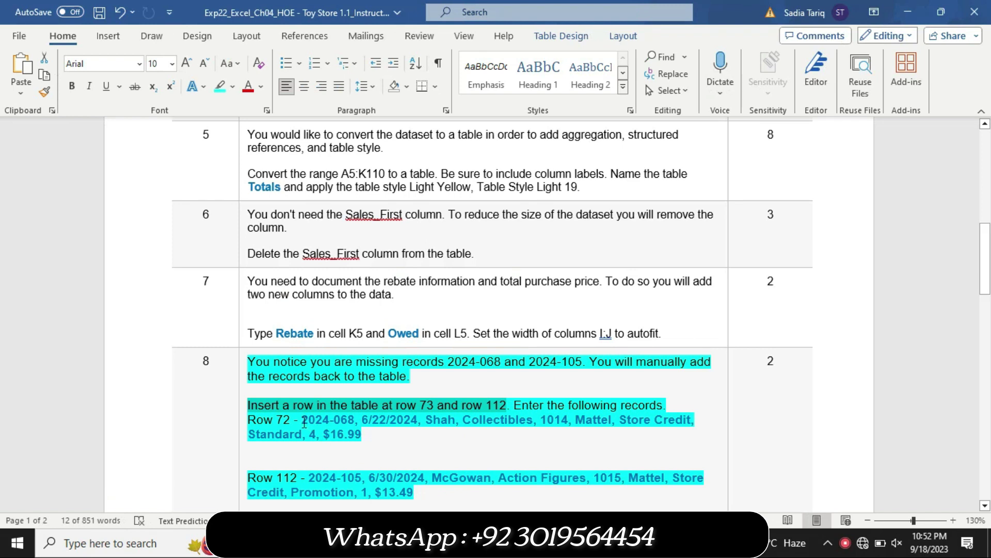
pyautogui.moveTo(304, 422); pyautogui.dragTo(346, 424)
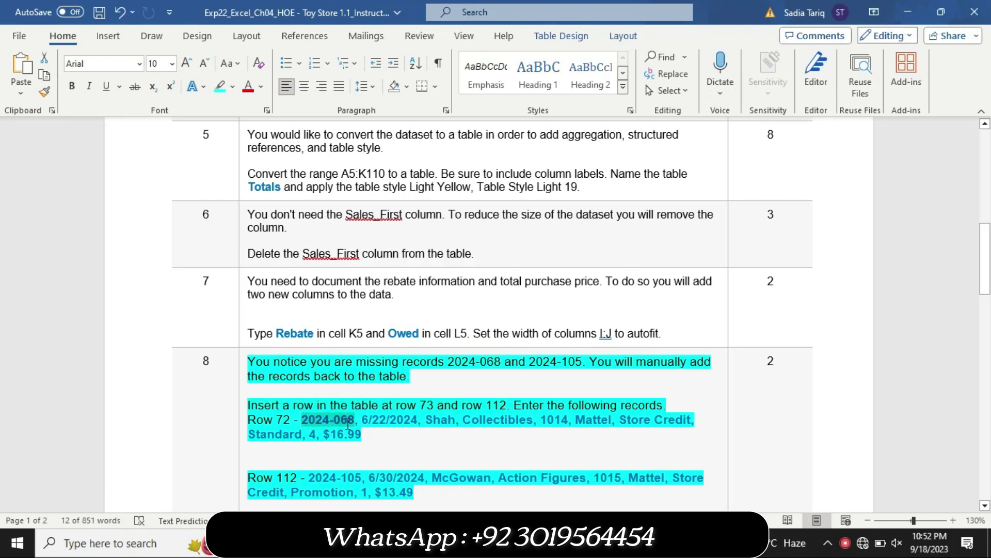
pyautogui.hotkey('ctrl', 'c')
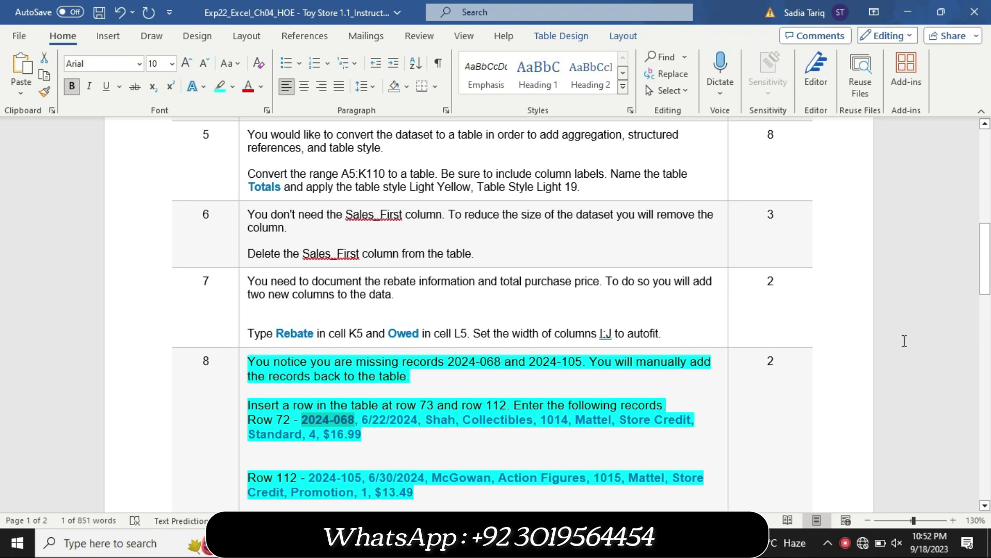
pyautogui.moveTo(988, 279); pyautogui.dragTo(987, 299)
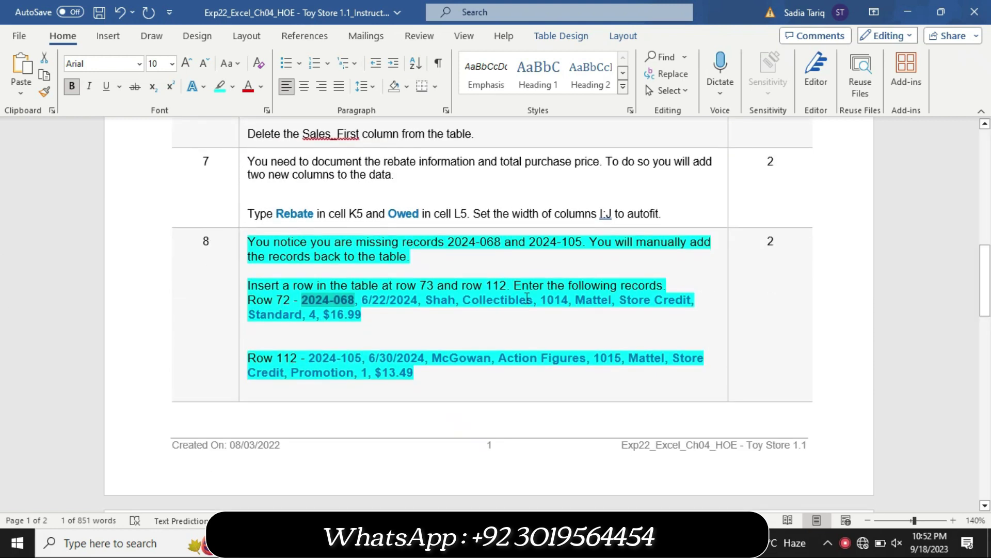
pyautogui.keyDown('ctrl'); pyautogui.scroll(2, 527, 298); pyautogui.keyUp('ctrl')
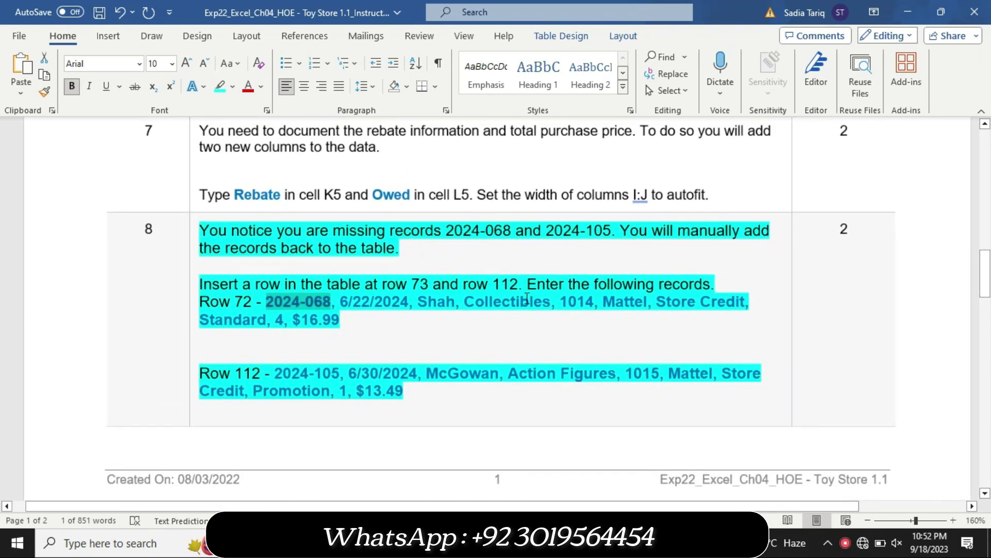
pyautogui.keyDown('ctrl'); pyautogui.scroll(-1, 526, 298); pyautogui.keyUp('ctrl')
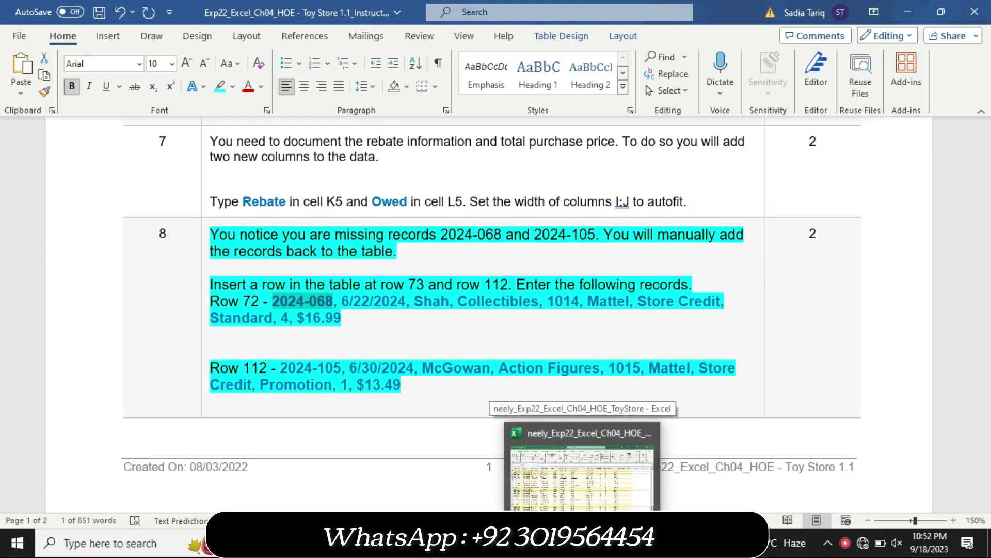
pyautogui.click(582, 477)
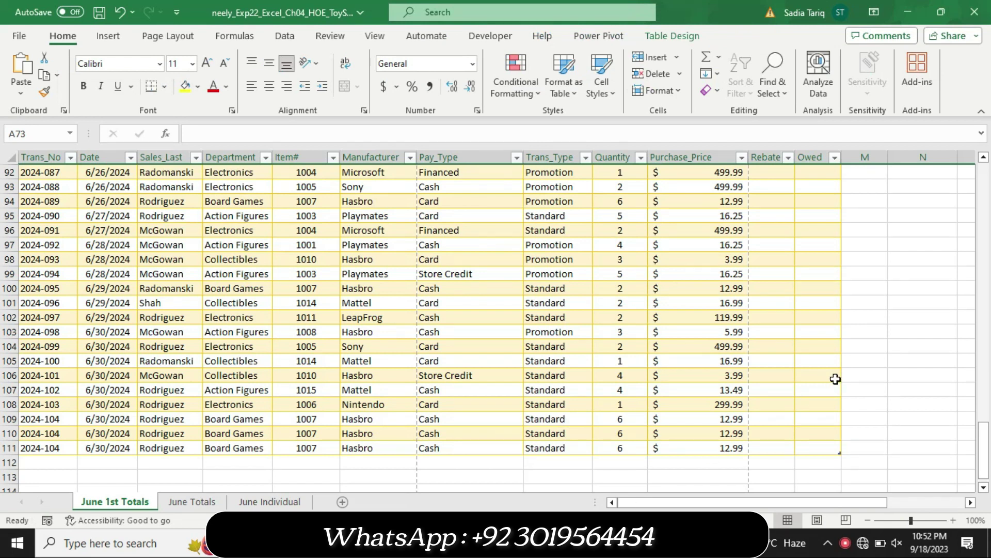
# Undo the blank row inserted at row 73 so 2024-069 follows 2024-067 again.
pyautogui.moveTo(984, 438); pyautogui.dragTo(983, 370)
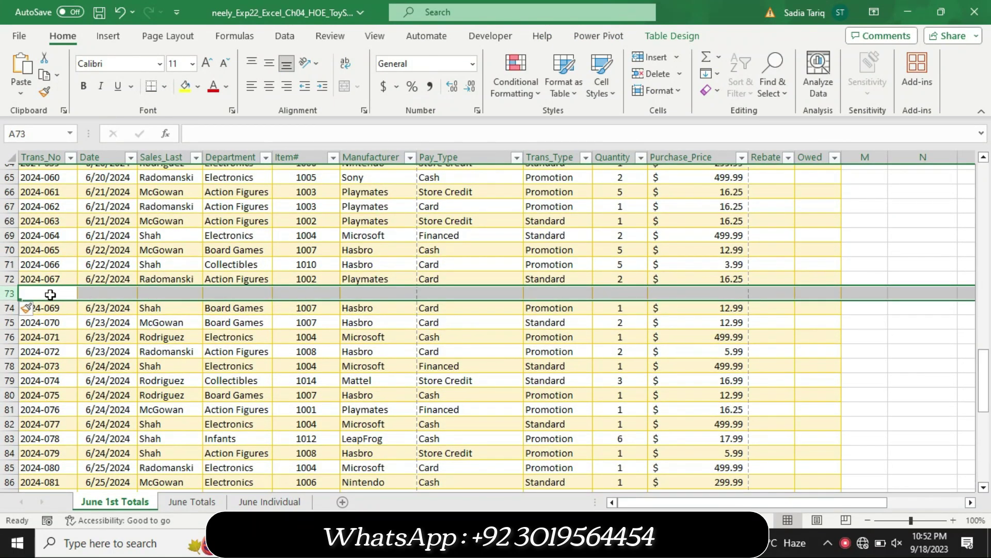
pyautogui.click(49, 292)
pyautogui.hotkey('alt', 'Tab')
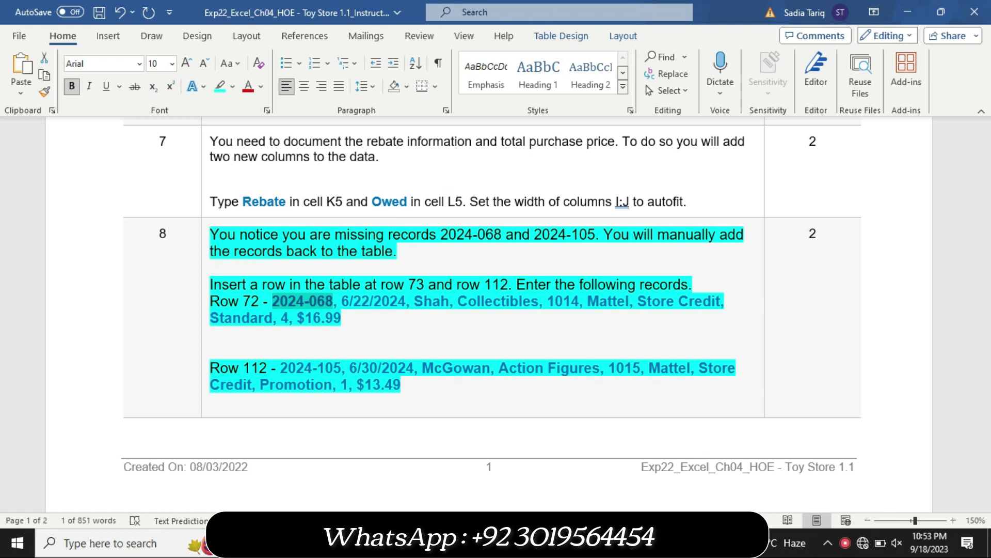
pyautogui.click(583, 465)
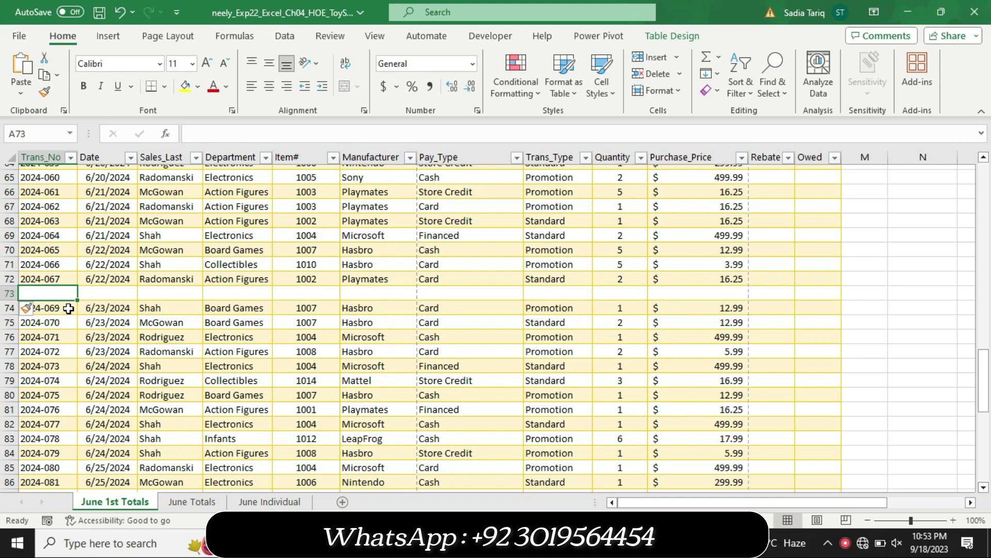
pyautogui.hotkey('ctrl', 'z')
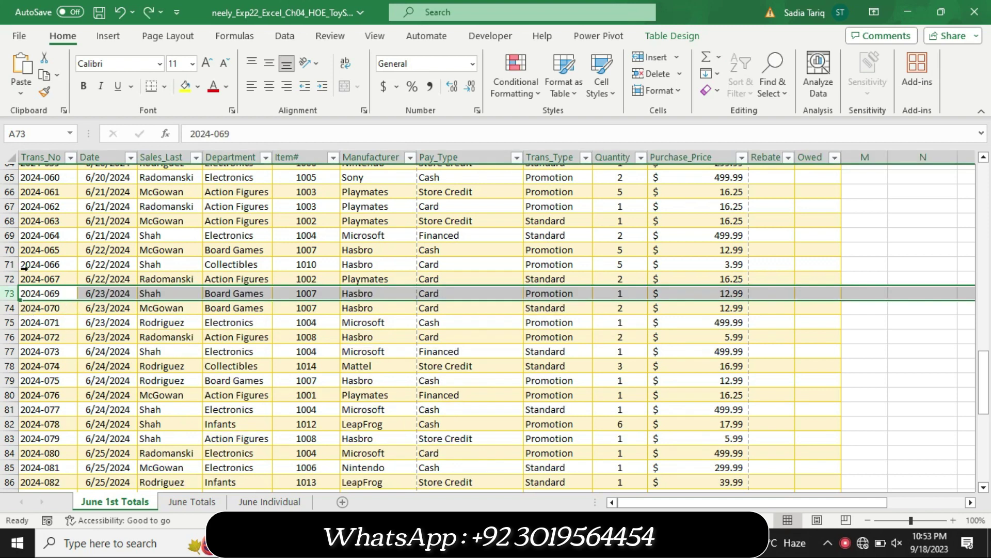
# Insert a new row 72 and paste record number 2024-068 into A72 using the table's formatting.
pyautogui.rightClick(14, 280)
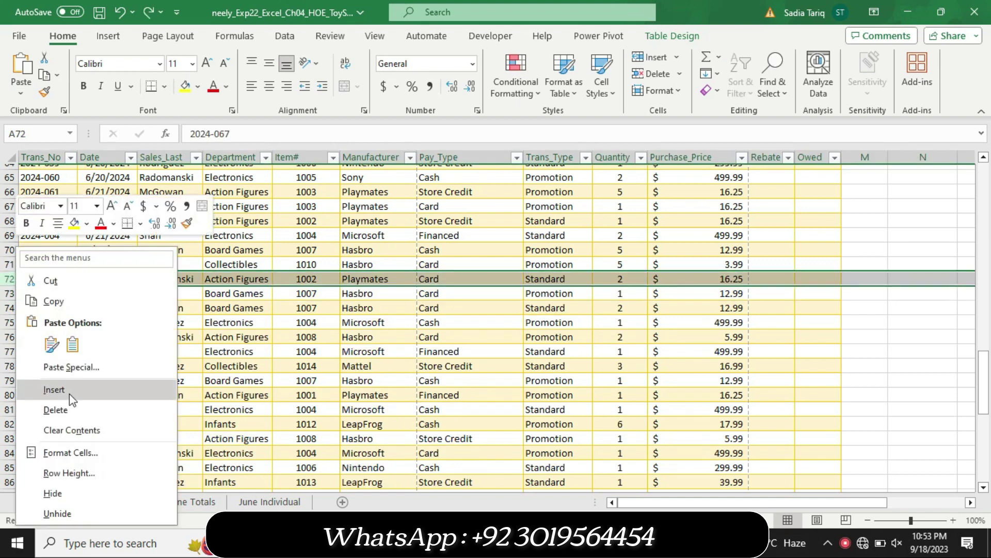
pyautogui.click(73, 392)
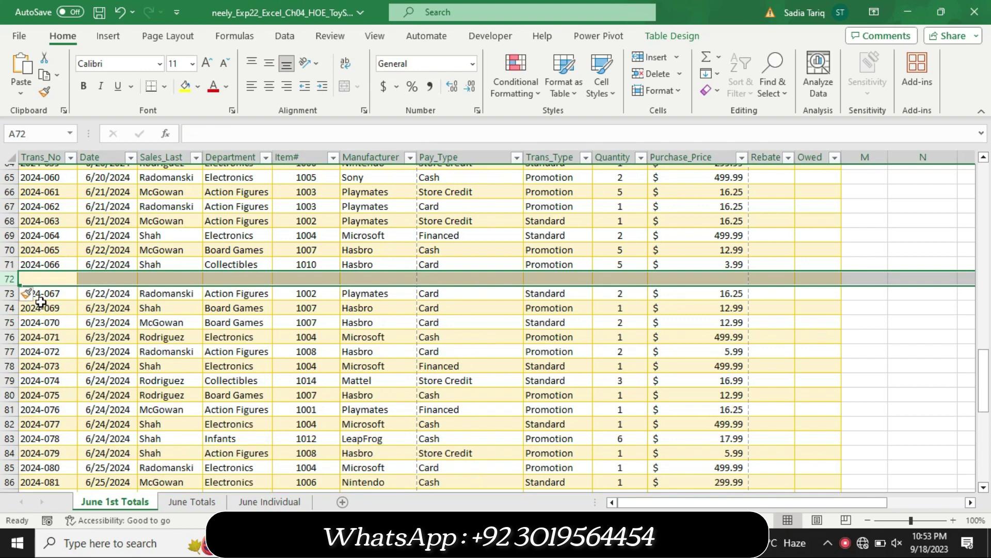
pyautogui.click(41, 279)
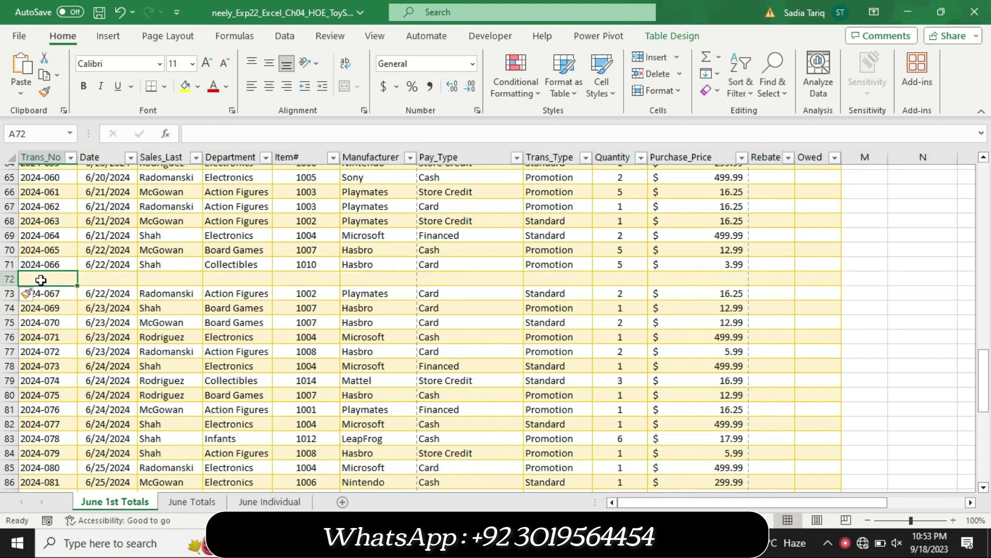
pyautogui.hotkey('ctrl', 'v')
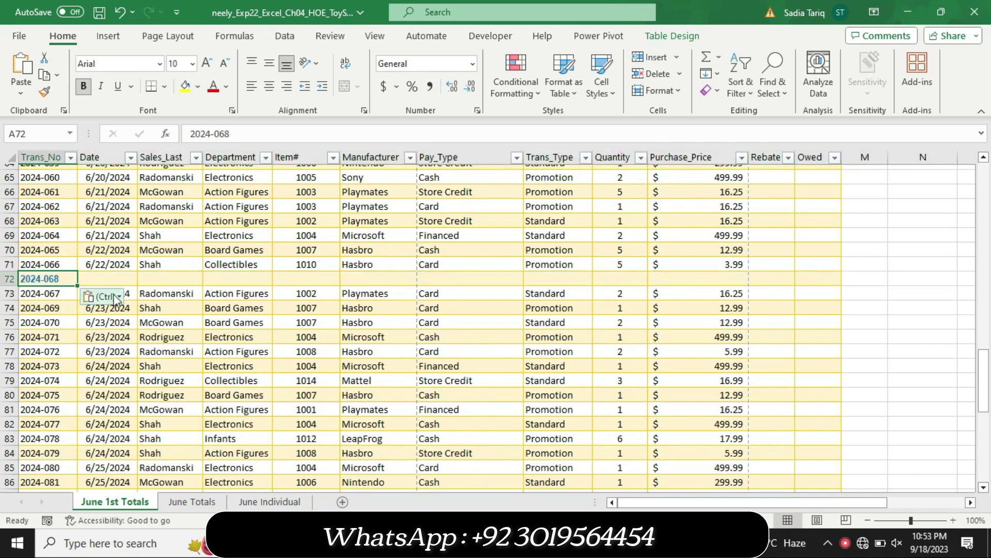
pyautogui.click(103, 296)
pyautogui.click(114, 337)
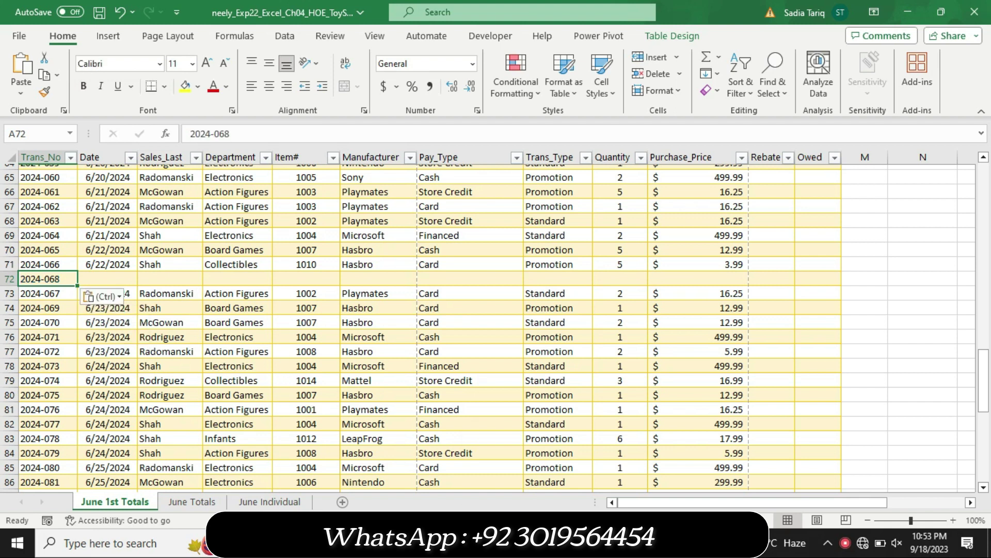
# Paste the date 6/22/2024 from Word into B72 using the table's formatting.
pyautogui.click(548, 463)
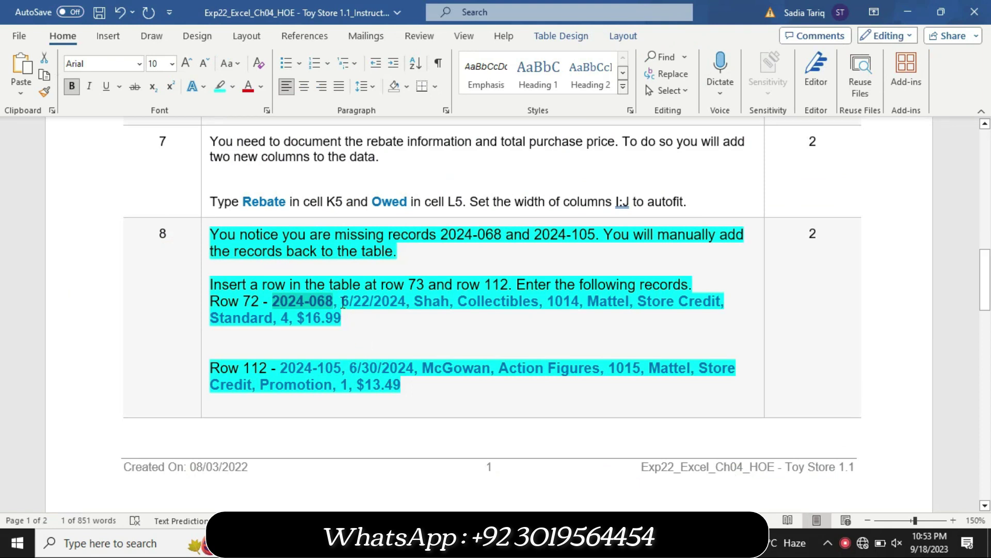
pyautogui.moveTo(343, 303); pyautogui.dragTo(398, 309)
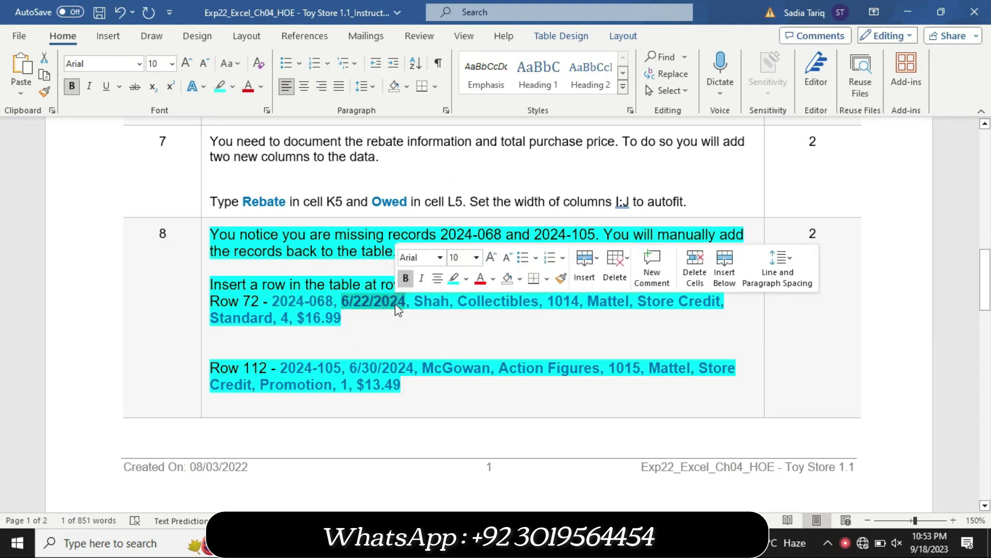
pyautogui.hotkey('ctrl', 'c')
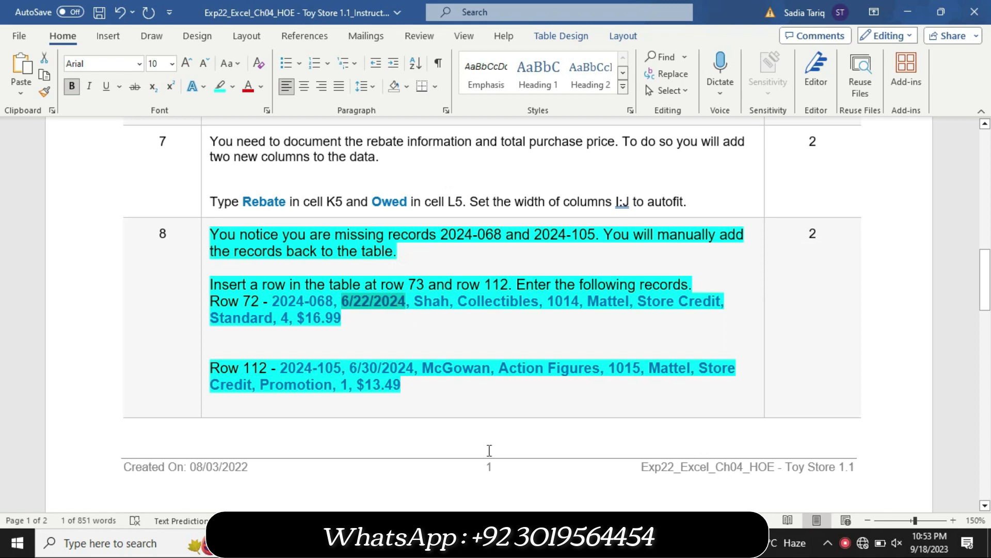
pyautogui.hotkey('alt', 'Tab')
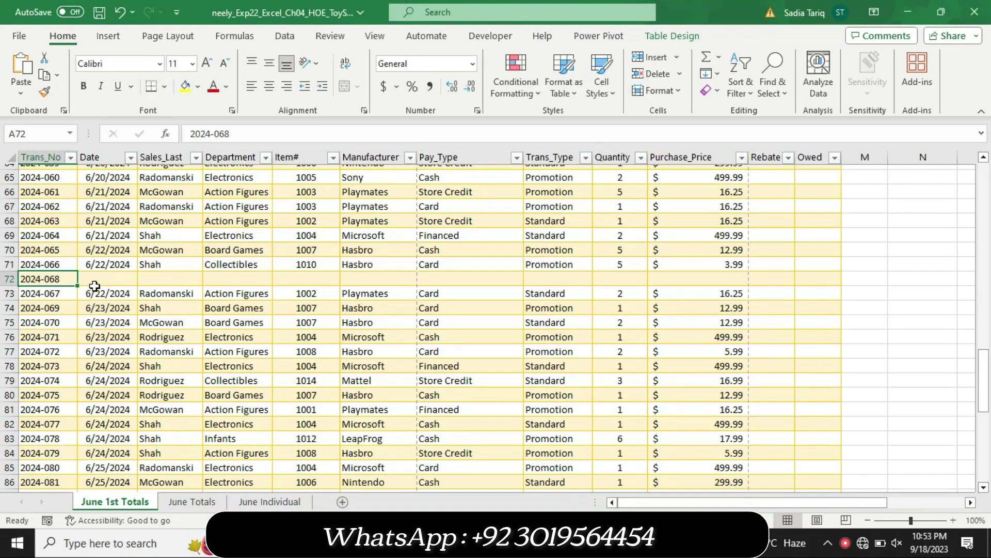
pyautogui.click(96, 278)
pyautogui.hotkey('ctrl', 'v')
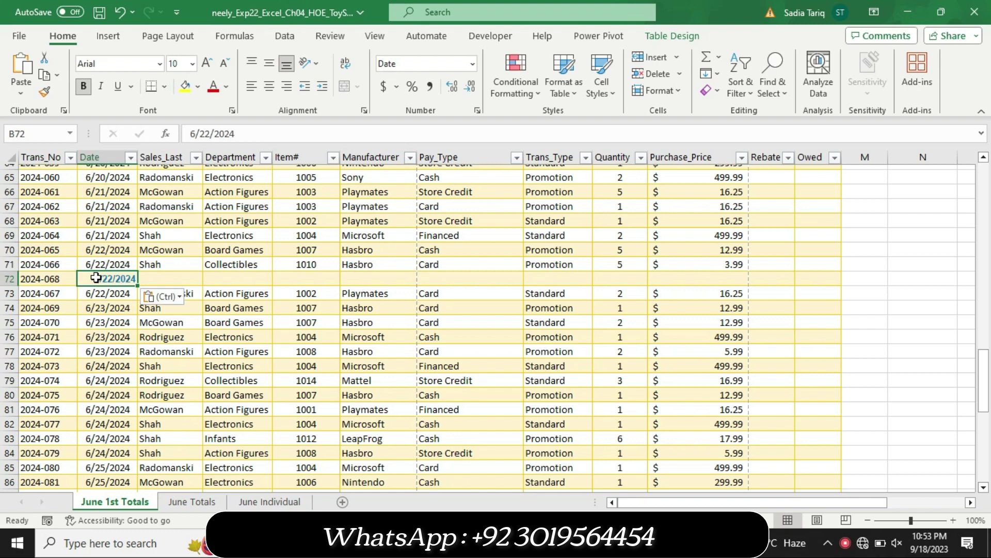
pyautogui.click(177, 297)
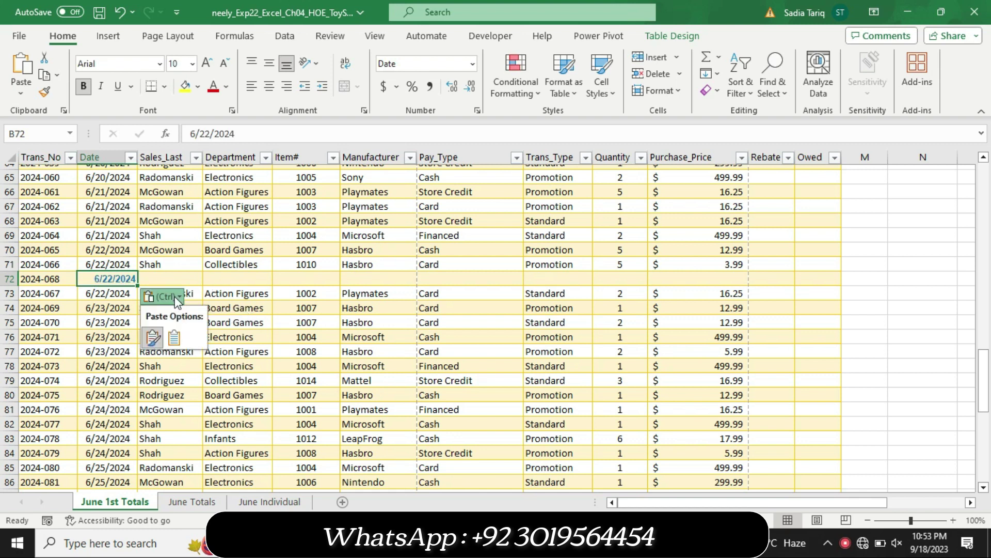
pyautogui.click(183, 345)
pyautogui.hotkey('alt', 'Tab')
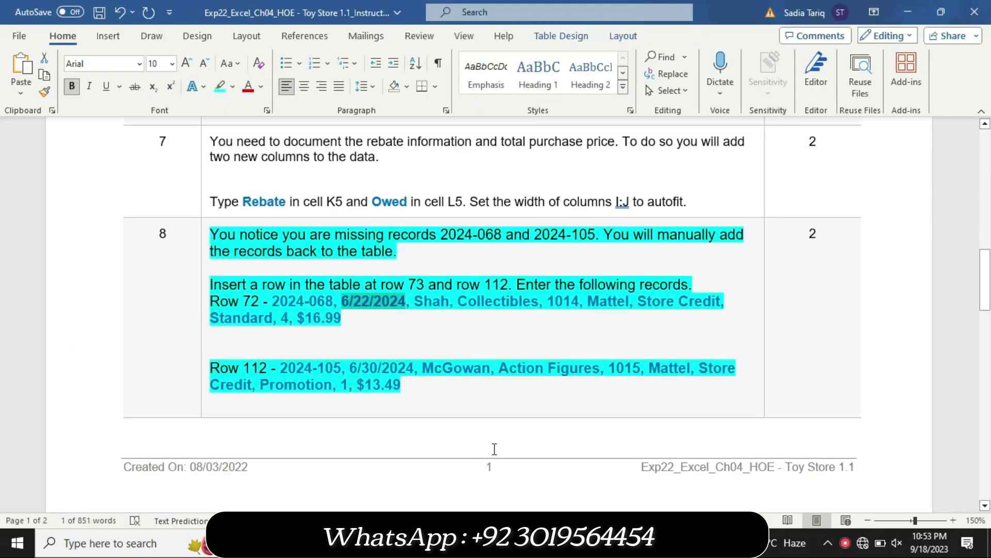
pyautogui.moveTo(416, 301); pyautogui.dragTo(448, 309)
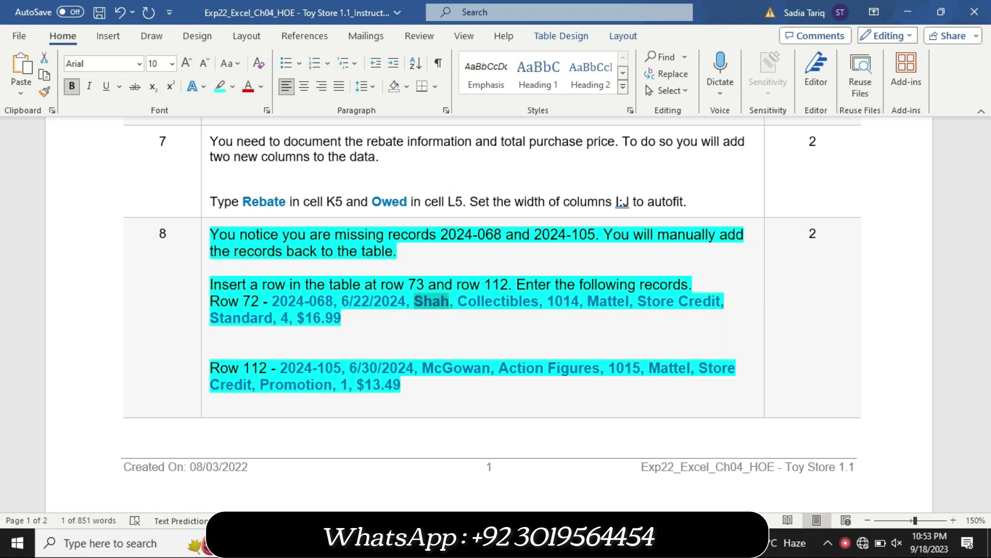
# Fill C72 with the salesperson's last name and D72 with Collectibles, matching table formatting.
pyautogui.hotkey('alt', 'Tab')
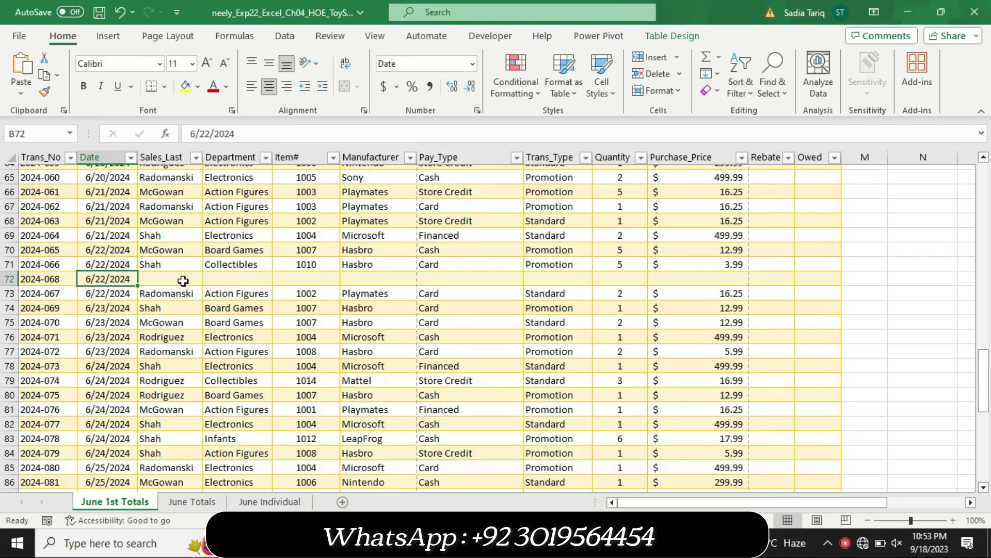
pyautogui.click(184, 280)
pyautogui.hotkey('ctrl', 'v')
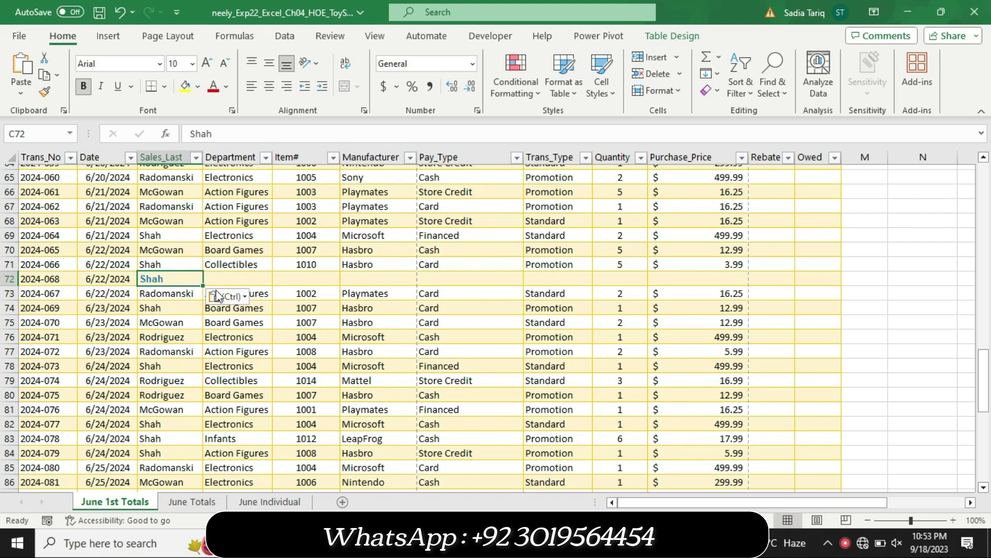
pyautogui.click(243, 299)
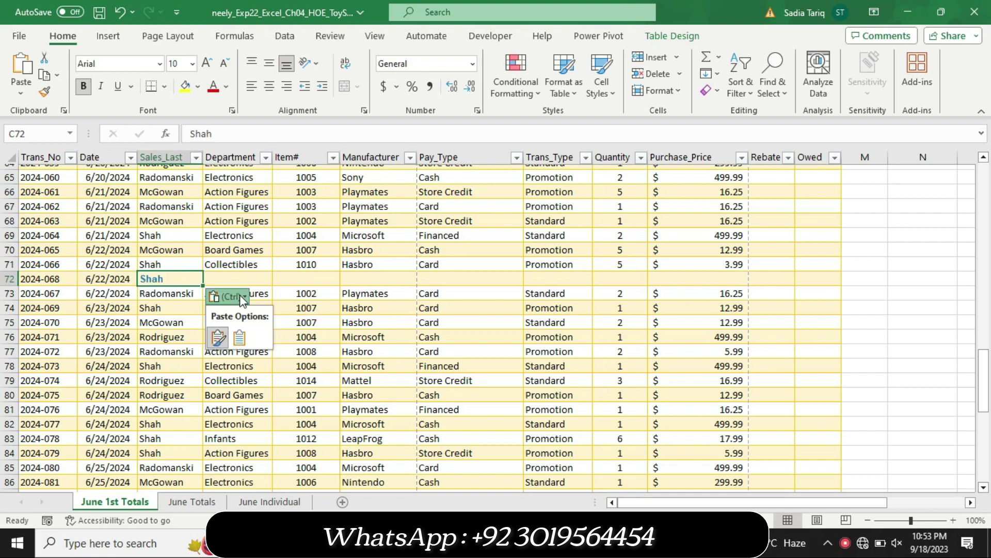
pyautogui.click(239, 337)
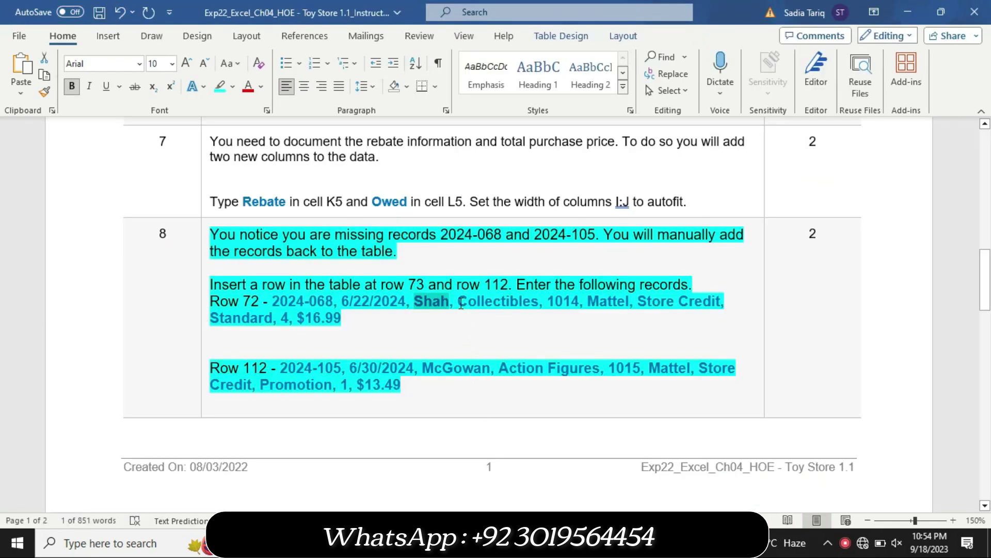
pyautogui.moveTo(458, 302); pyautogui.dragTo(539, 306)
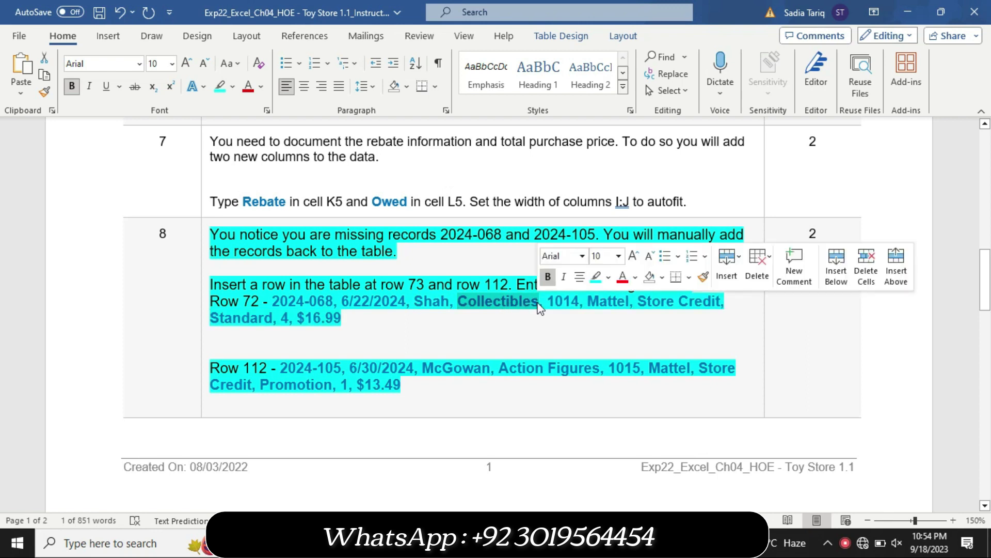
pyautogui.hotkey('ctrl', 'c')
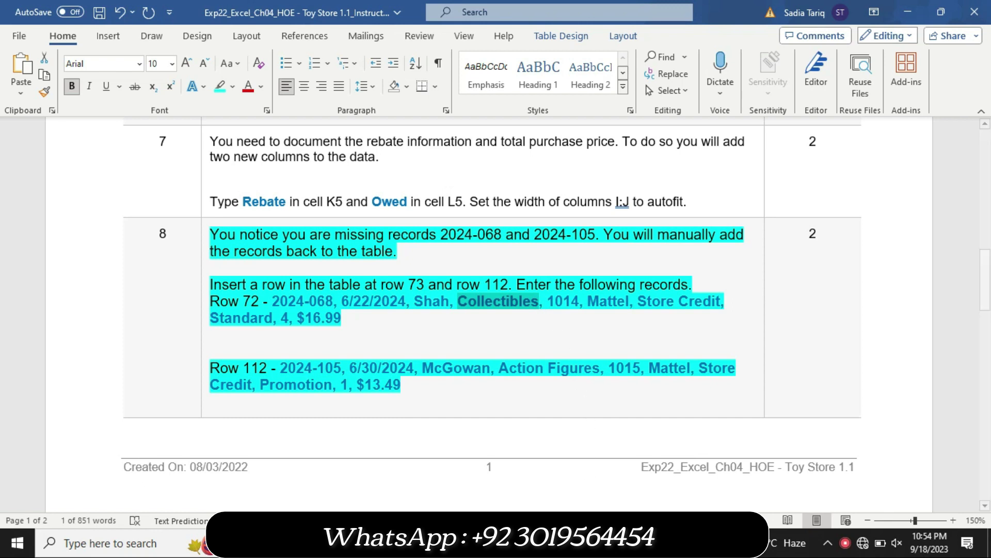
pyautogui.click(579, 464)
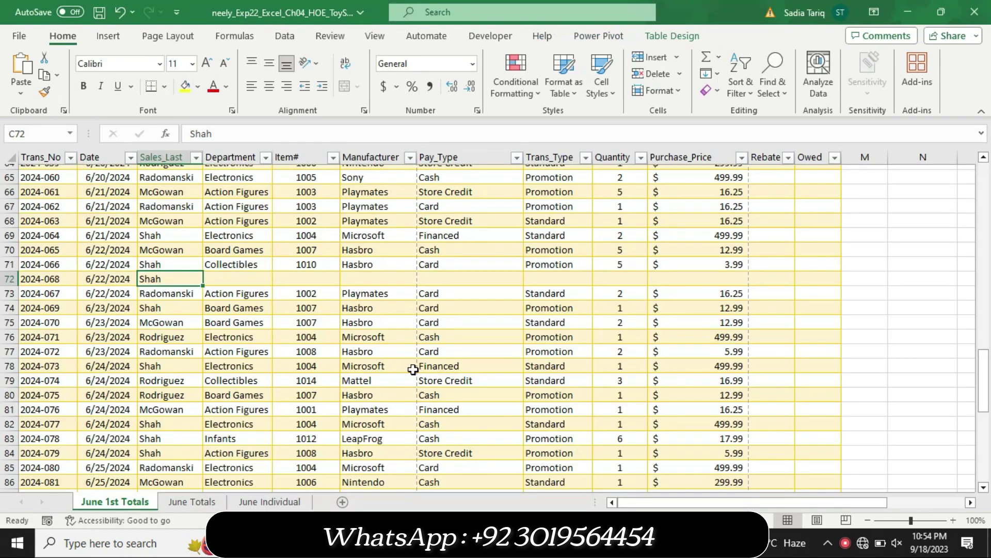
pyautogui.click(224, 277)
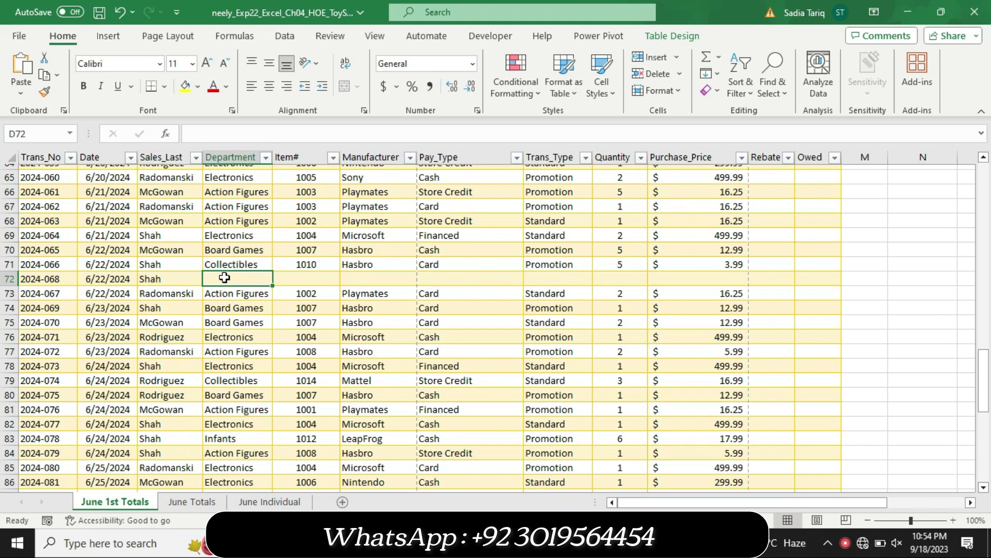
pyautogui.hotkey('ctrl', 'v')
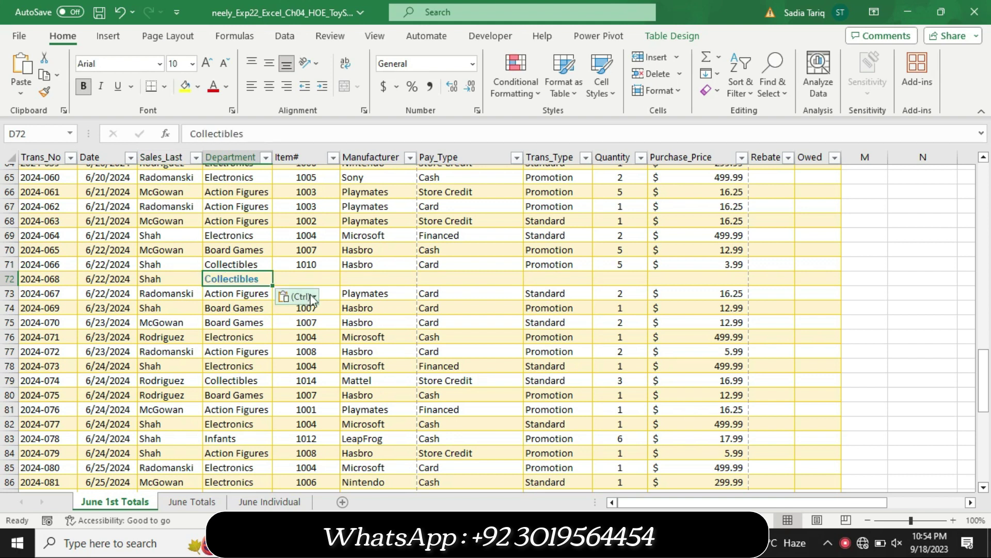
pyautogui.click(313, 297)
pyautogui.click(311, 337)
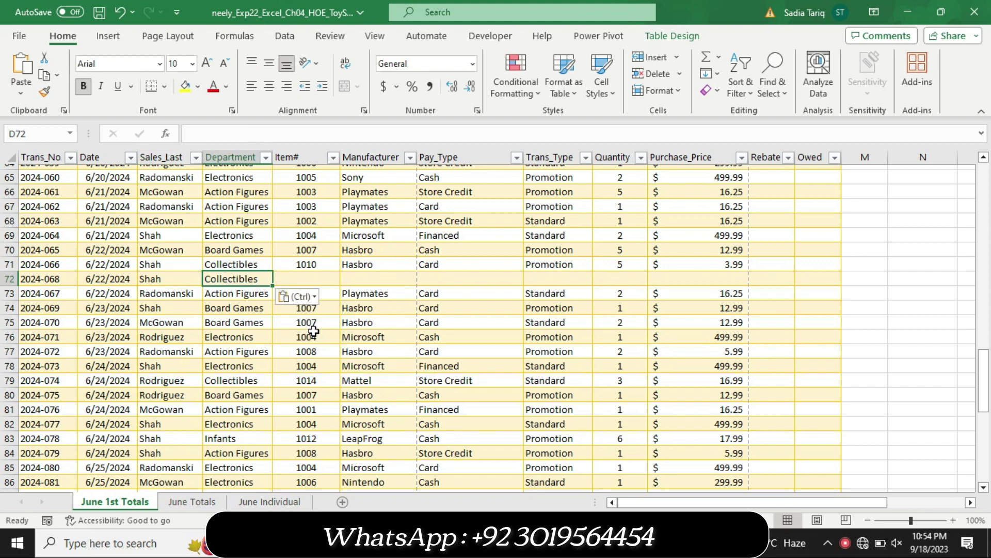
# Paste item number 1014 into E72 and manufacturer Mattel into F72, matching table formatting.
pyautogui.hotkey('alt', 'Tab')
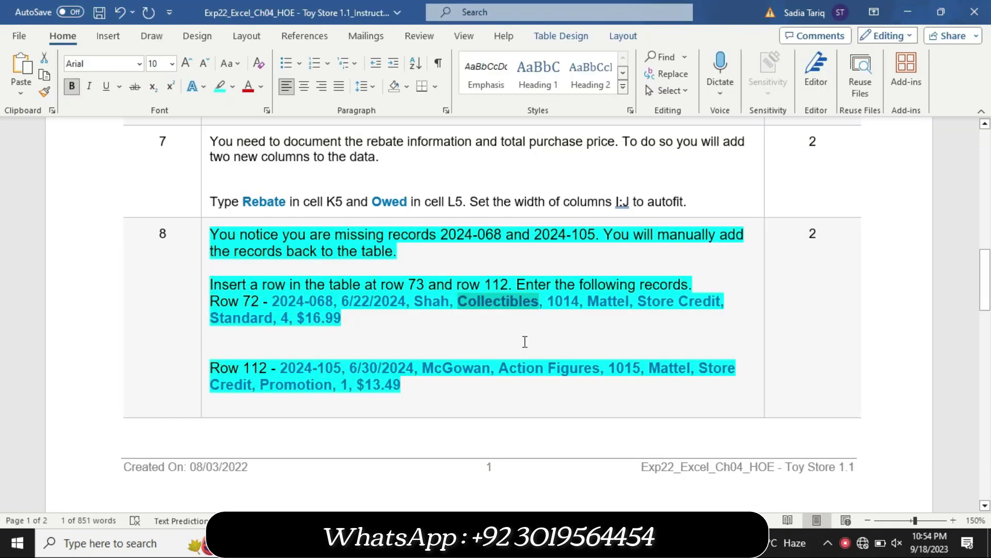
pyautogui.moveTo(550, 301); pyautogui.dragTo(580, 308)
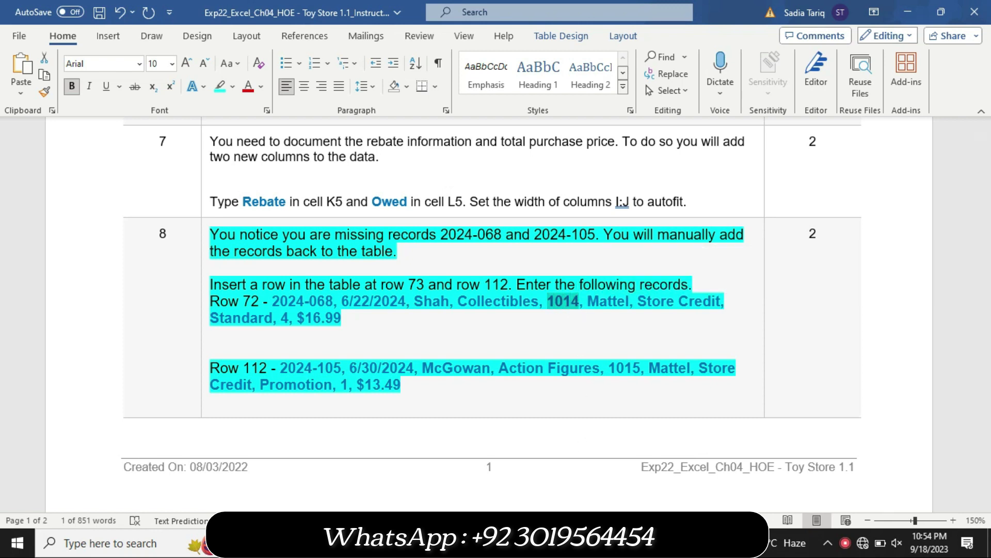
pyautogui.hotkey('alt', 'Tab')
pyautogui.click(309, 284)
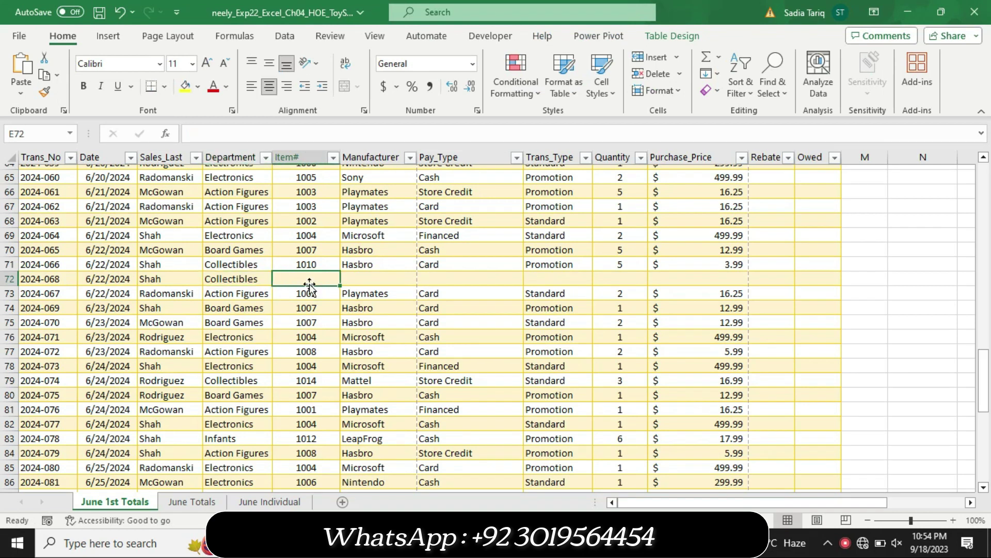
pyautogui.hotkey('ctrl', 'v')
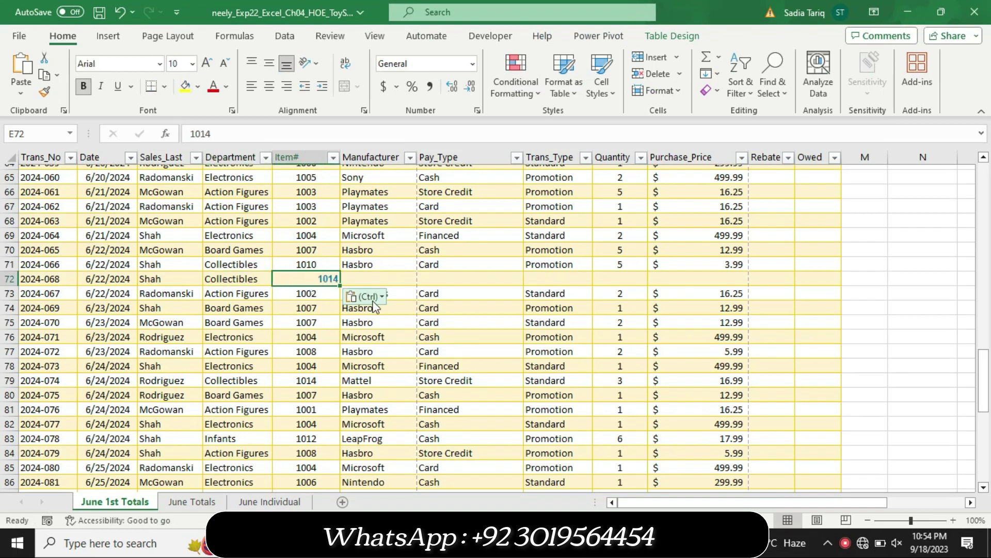
pyautogui.click(368, 296)
pyautogui.click(379, 343)
pyautogui.click(498, 543)
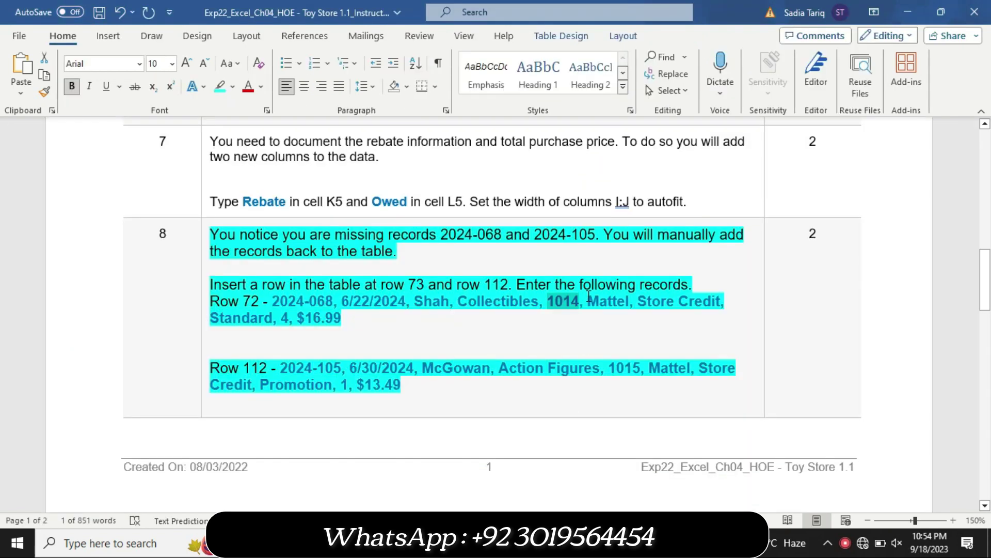
pyautogui.moveTo(588, 299); pyautogui.dragTo(630, 306)
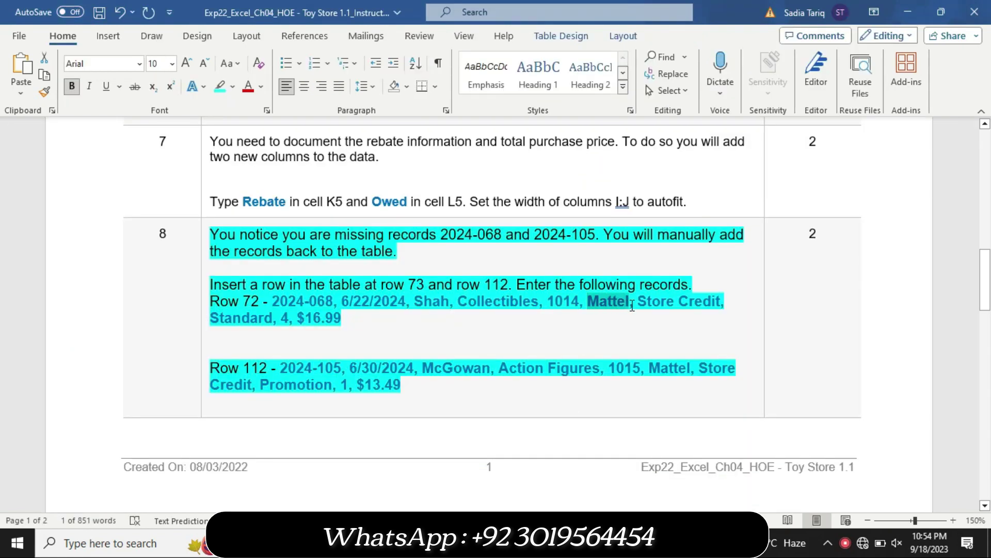
pyautogui.hotkey('ctrl', 'c')
pyautogui.click(527, 544)
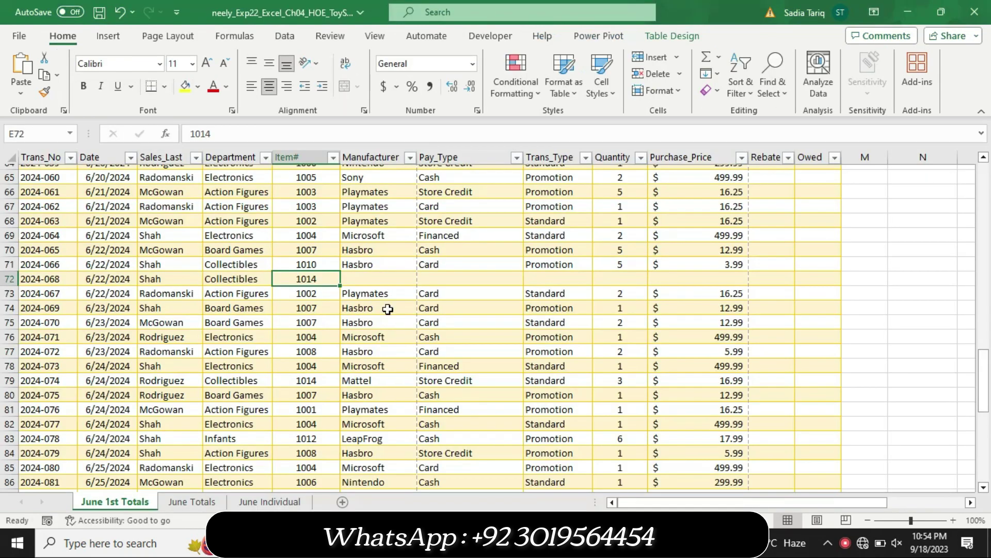
pyautogui.click(354, 276)
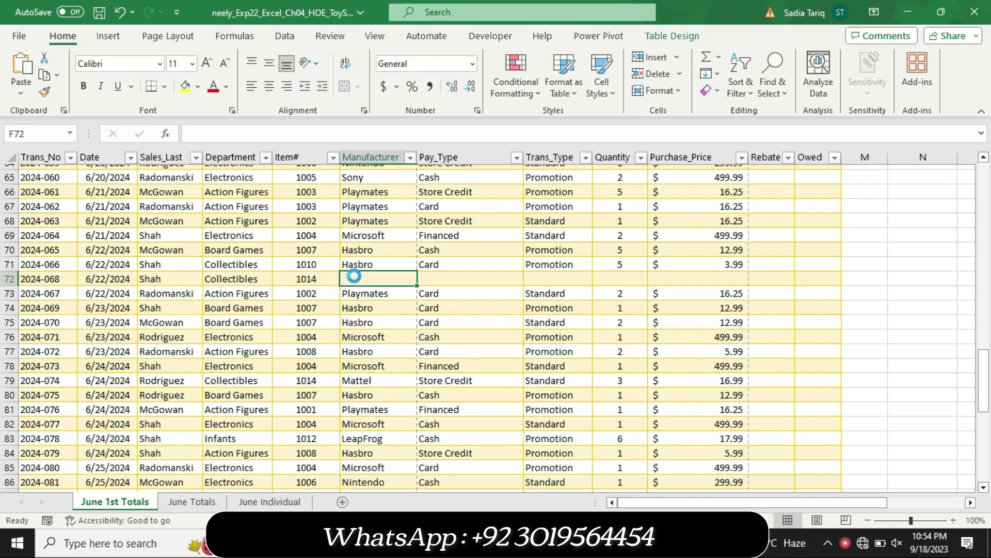
pyautogui.hotkey('ctrl', 'v')
pyautogui.click(460, 297)
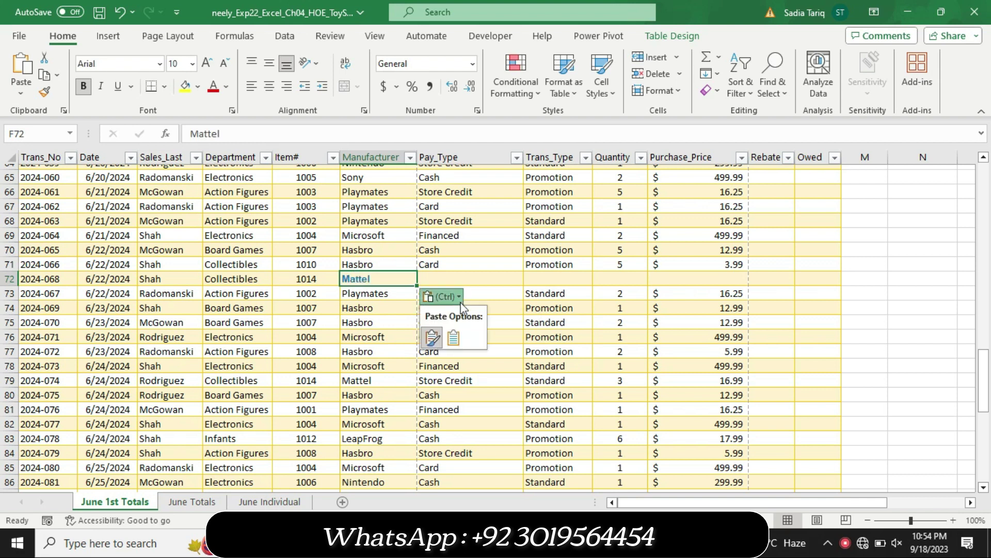
pyautogui.click(457, 338)
# Copy the payment type Store Credit from Word and select cell G72.
pyautogui.hotkey('alt', 'Tab')
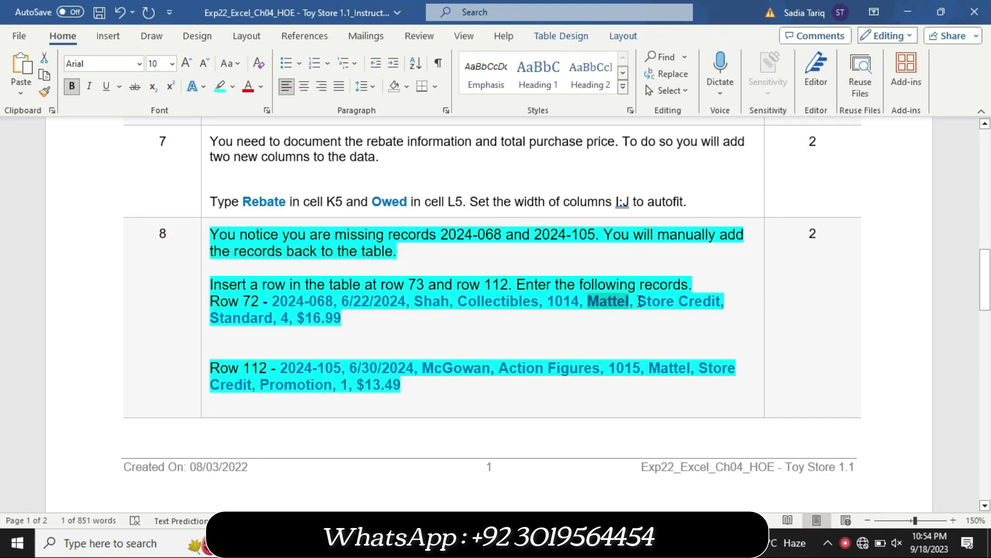
pyautogui.moveTo(639, 301); pyautogui.dragTo(720, 302)
pyautogui.hotkey('ctrl', 'c')
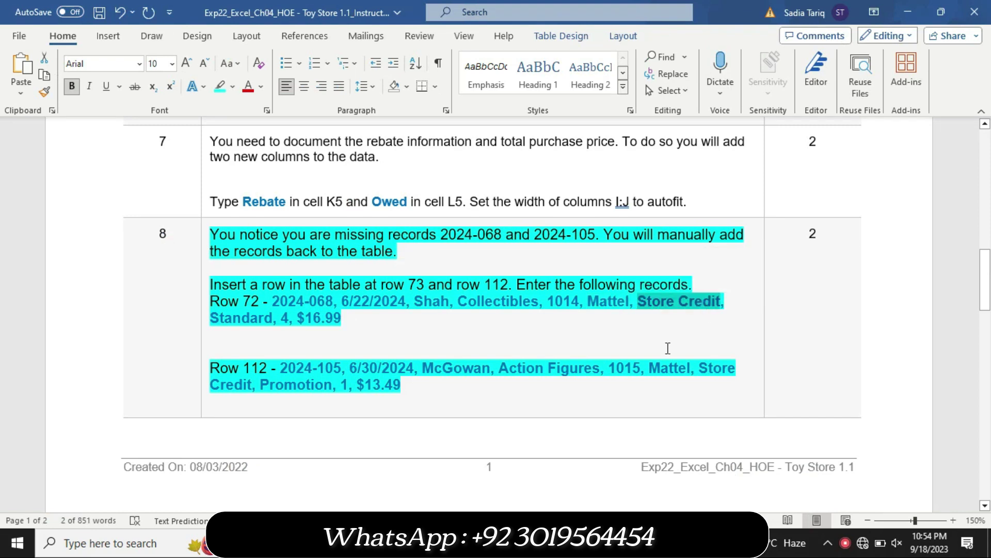
pyautogui.hotkey('alt', 'Tab')
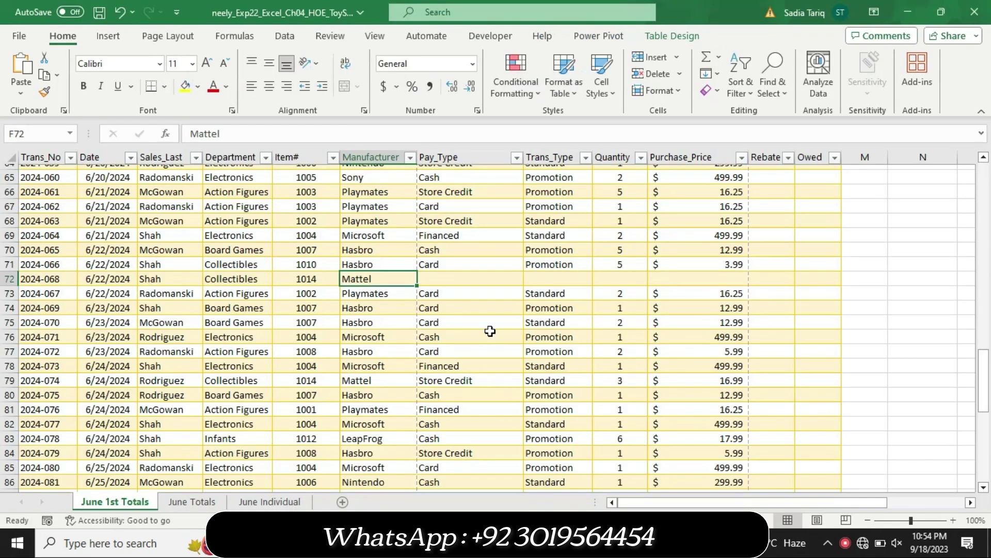
pyautogui.click(443, 281)
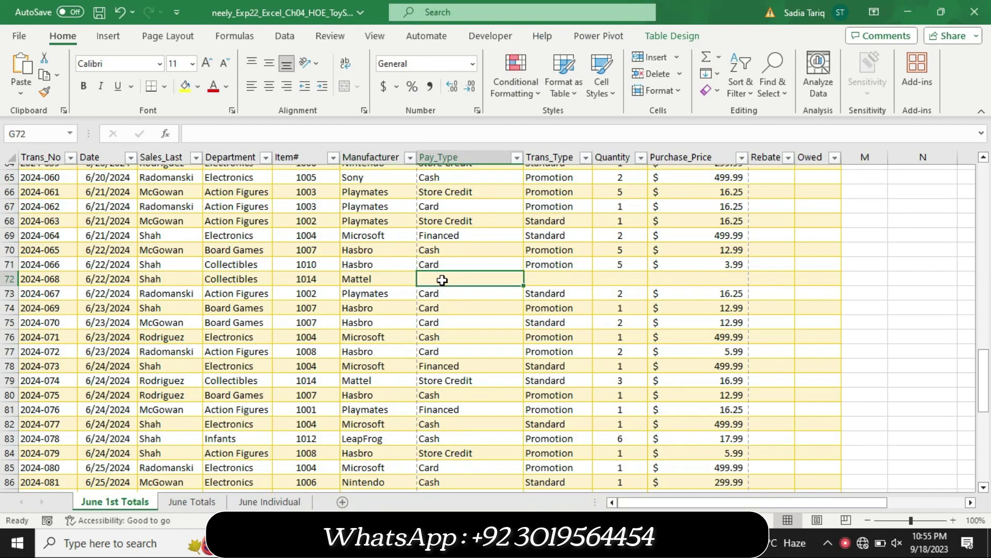
# Paste Store Credit into G72 and Standard into H72, matching the table's formatting.
pyautogui.hotkey('ctrl', 'v')
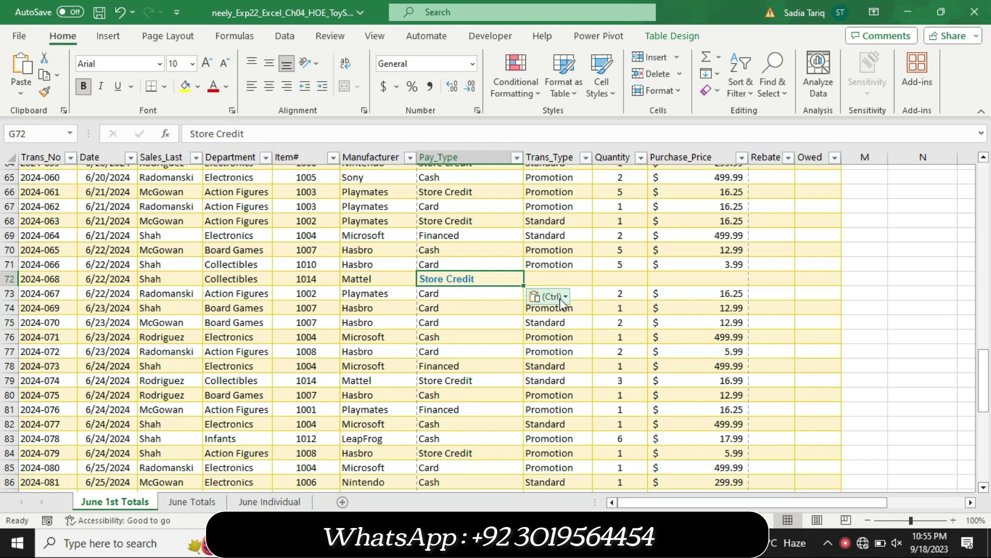
pyautogui.click(565, 298)
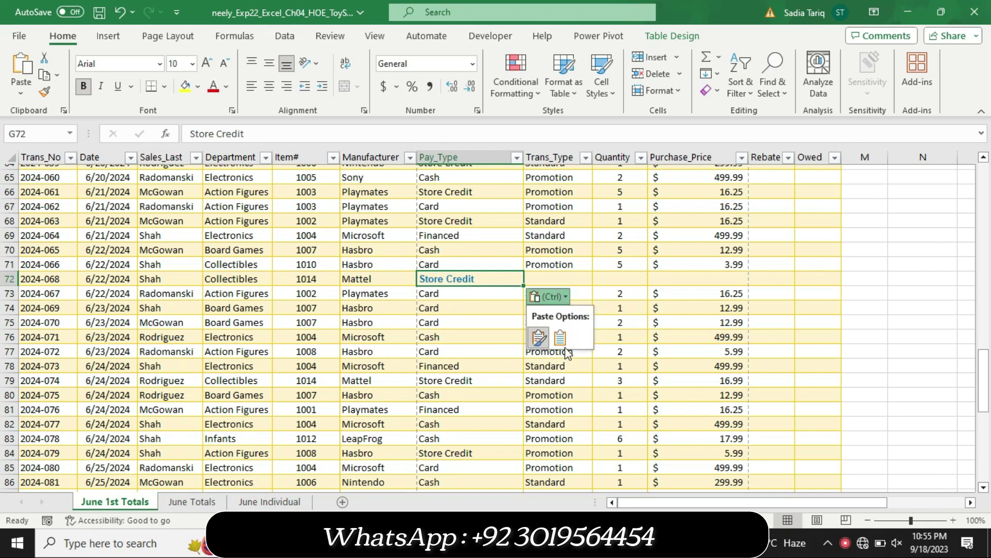
pyautogui.click(563, 341)
pyautogui.hotkey('alt', 'Tab')
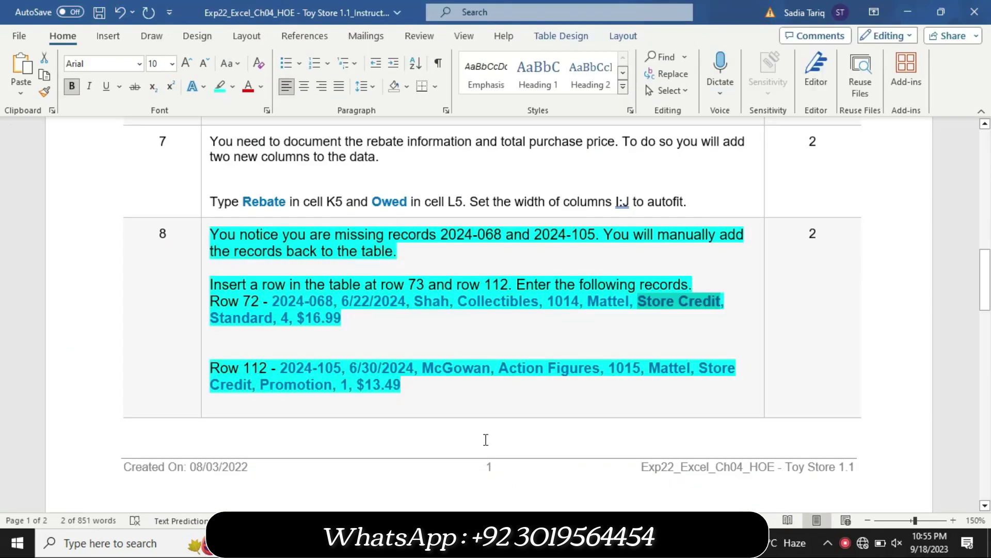
pyautogui.moveTo(272, 318); pyautogui.dragTo(211, 320)
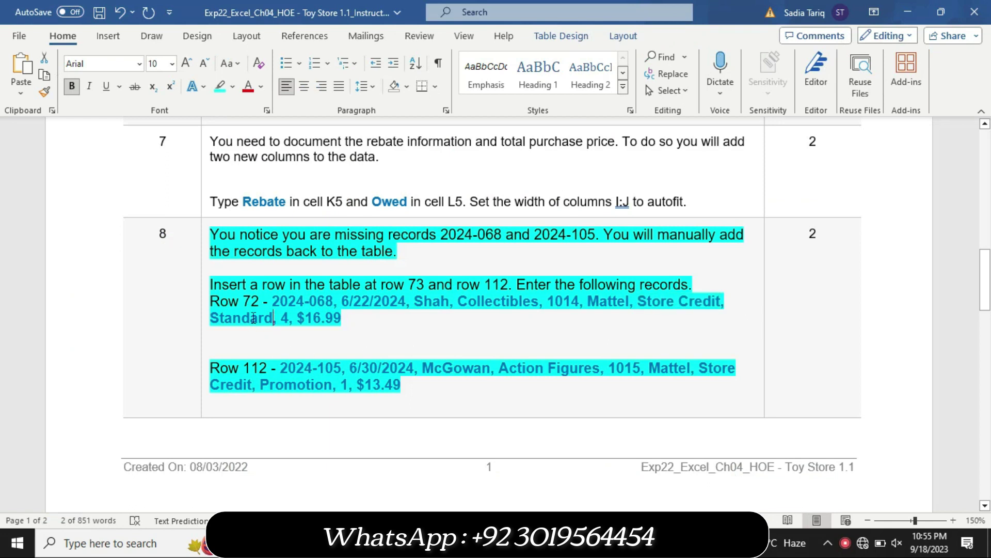
pyautogui.hotkey('ctrl', 'c')
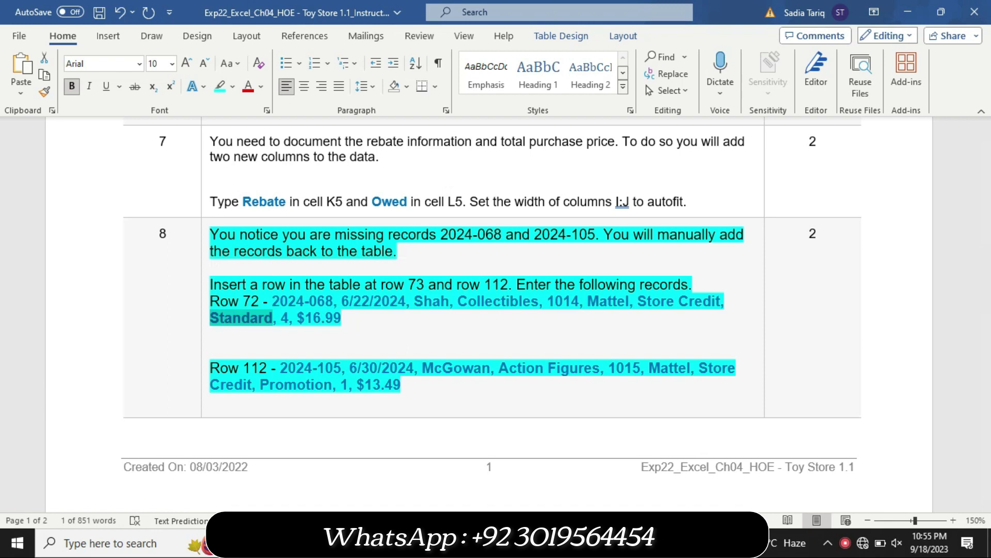
pyautogui.hotkey('alt', 'Tab')
pyautogui.click(552, 277)
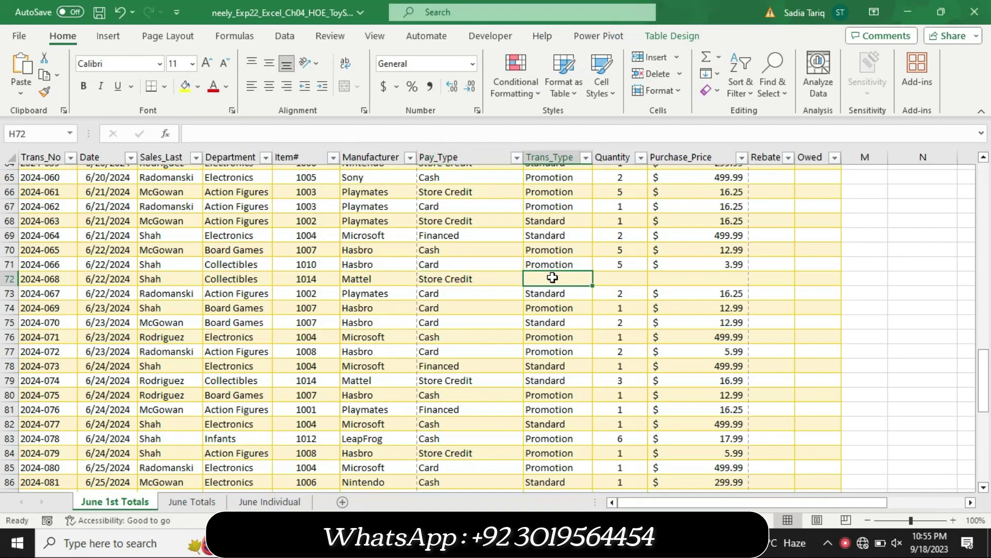
pyautogui.hotkey('ctrl', 'v')
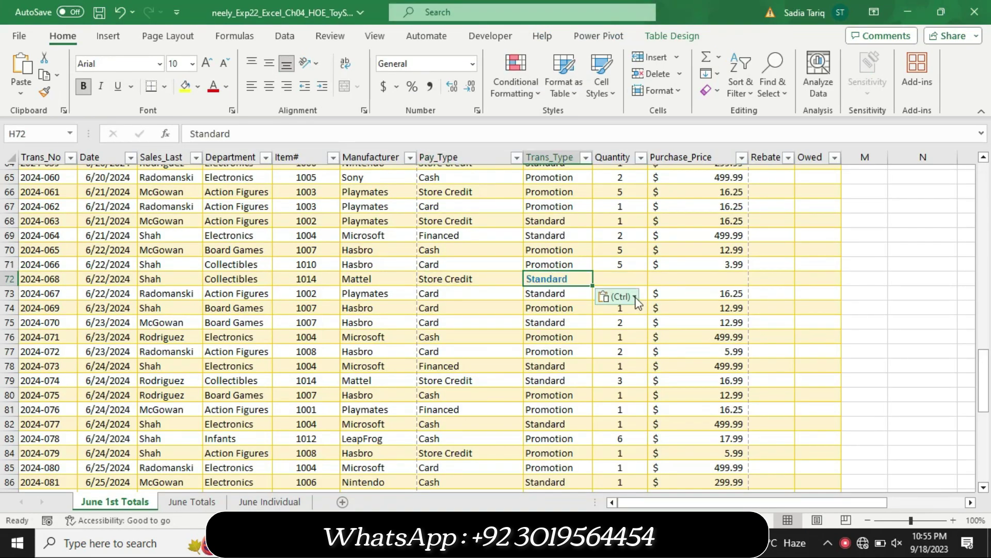
pyautogui.click(635, 297)
pyautogui.click(629, 338)
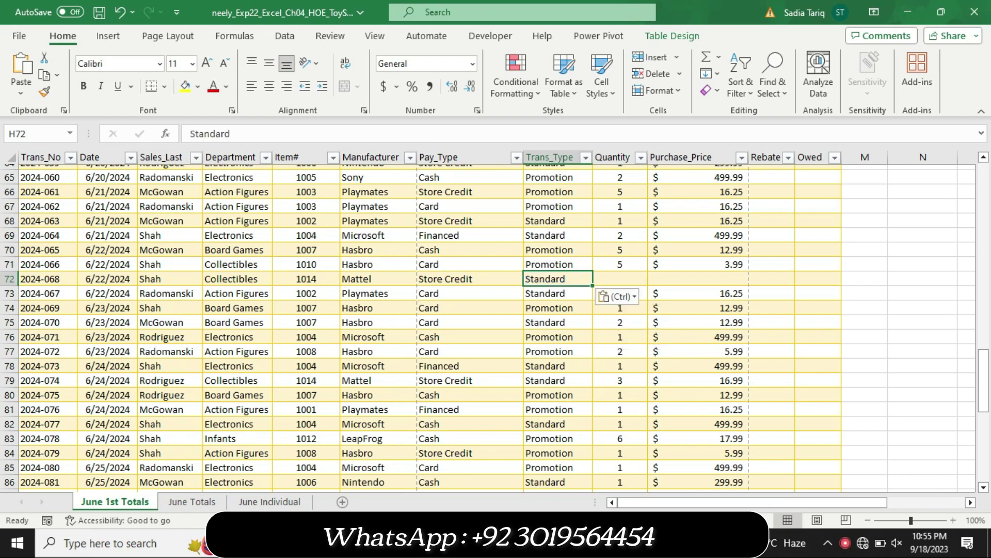
# Enter quantity 4 in I72 and paste the price $16.99 into J72 with table formatting.
pyautogui.hotkey('alt', 'Tab')
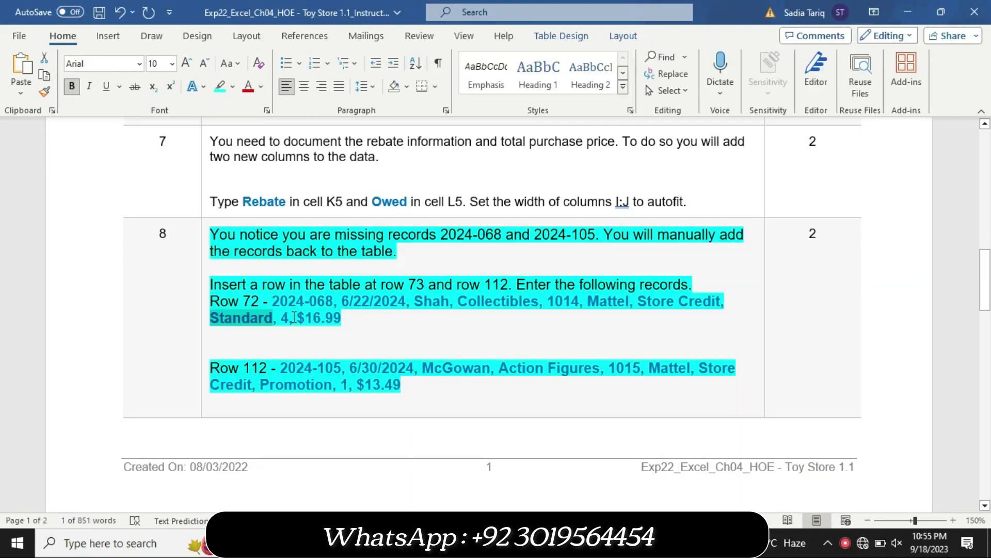
pyautogui.moveTo(300, 316); pyautogui.dragTo(336, 316)
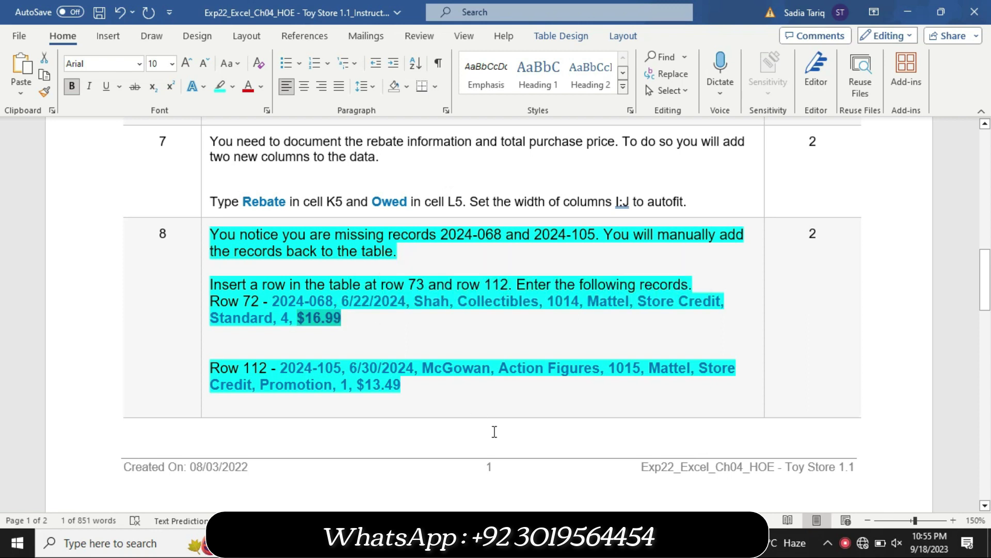
pyautogui.hotkey('alt', 'Tab')
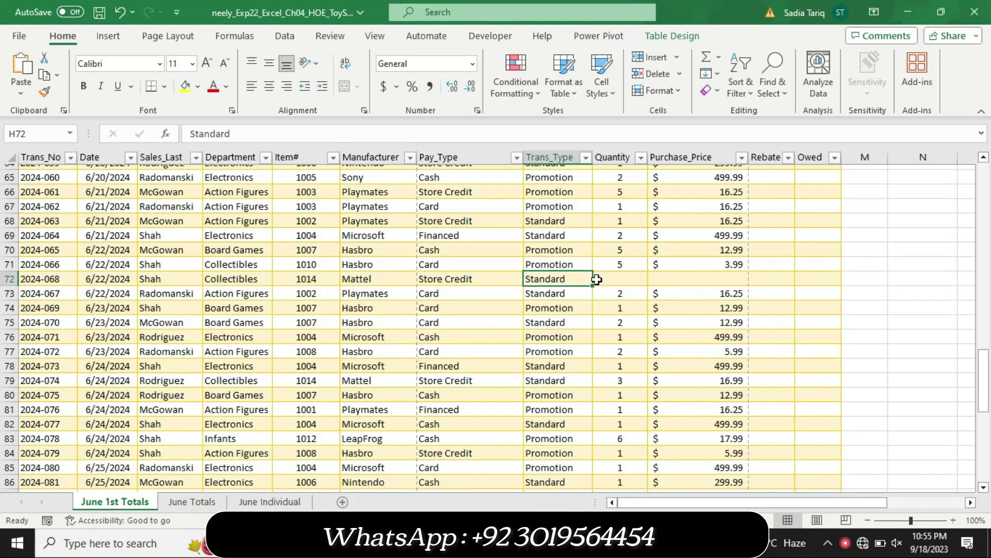
pyautogui.click(606, 277)
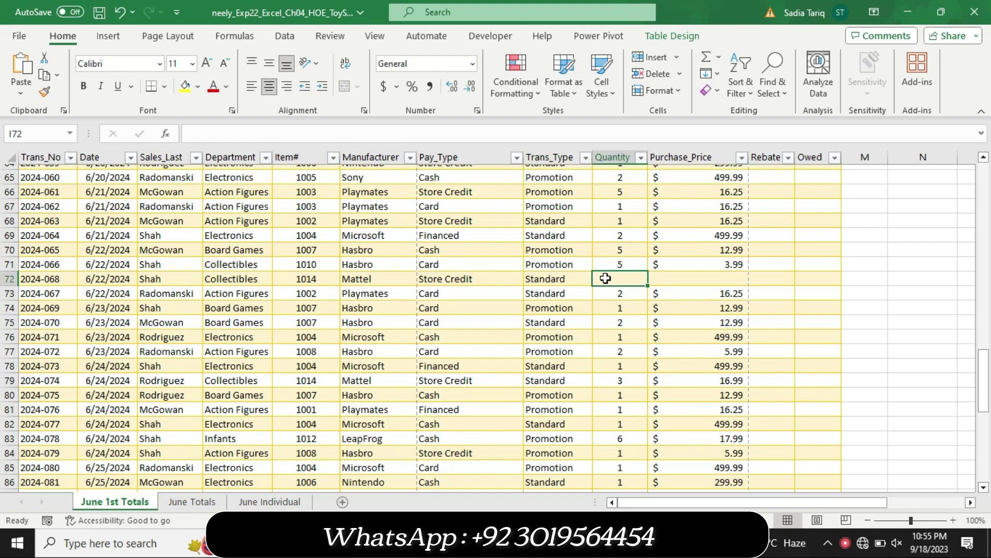
pyautogui.write('4')
pyautogui.click(696, 277)
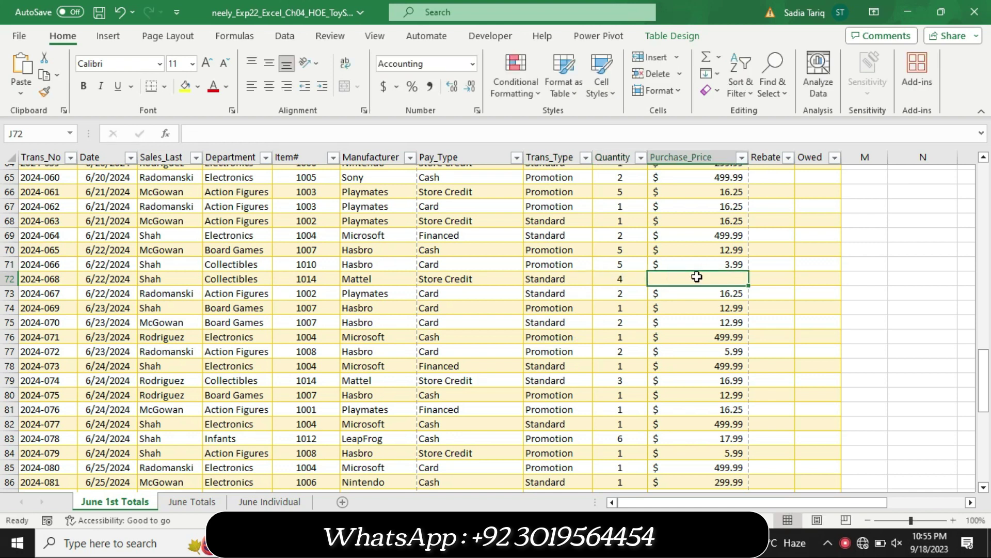
pyautogui.hotkey('ctrl', 'v')
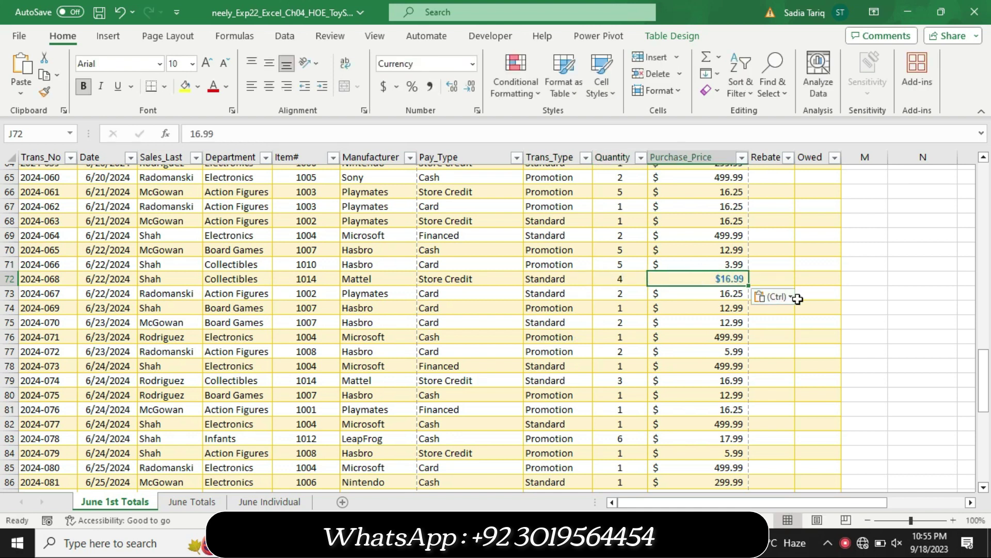
pyautogui.click(787, 301)
pyautogui.click(781, 338)
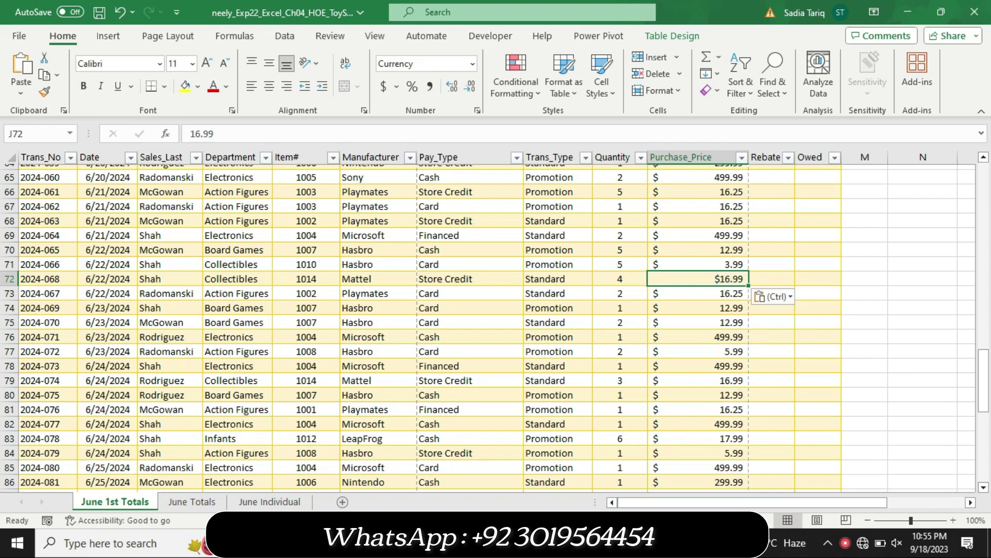
pyautogui.hotkey('alt', 'Tab')
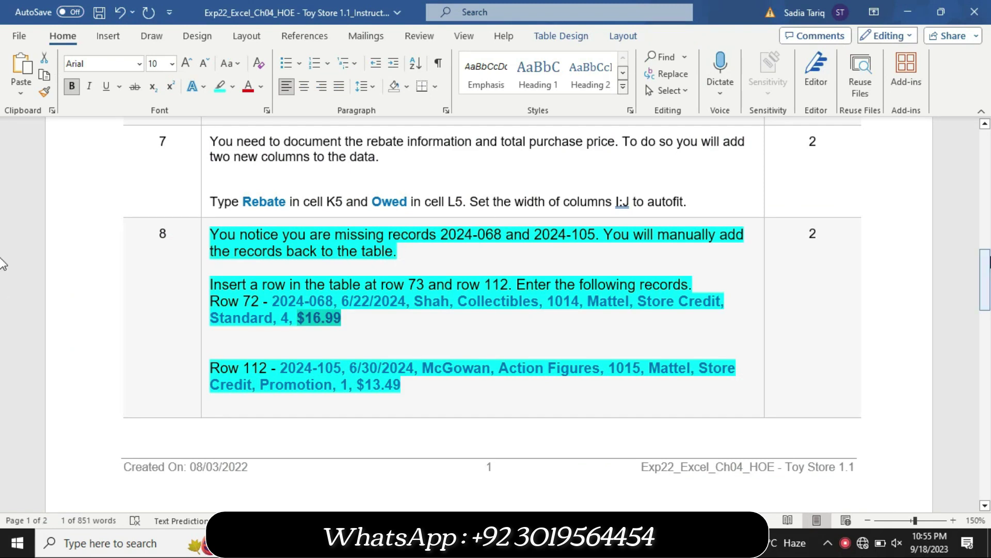
# Select record ID 2024-105 for row 112 in step 8 of the Word instructions.
pyautogui.moveTo(985, 269); pyautogui.dragTo(986, 318)
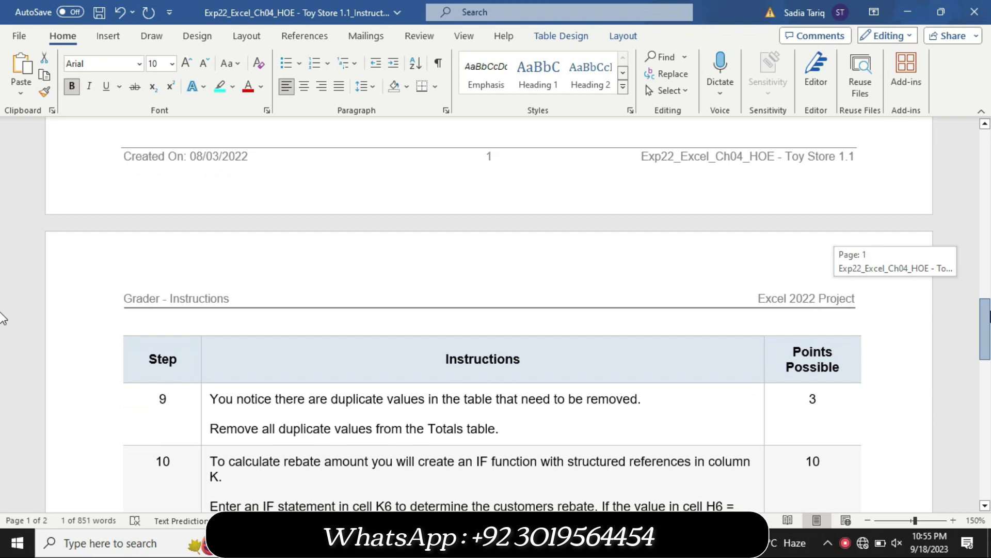
pyautogui.moveTo(986, 317)
pyautogui.mouseDown()
pyautogui.moveTo(987, 406)
pyautogui.moveTo(976, 336)
pyautogui.moveTo(978, 418)
pyautogui.moveTo(974, 266)
pyautogui.mouseUp()
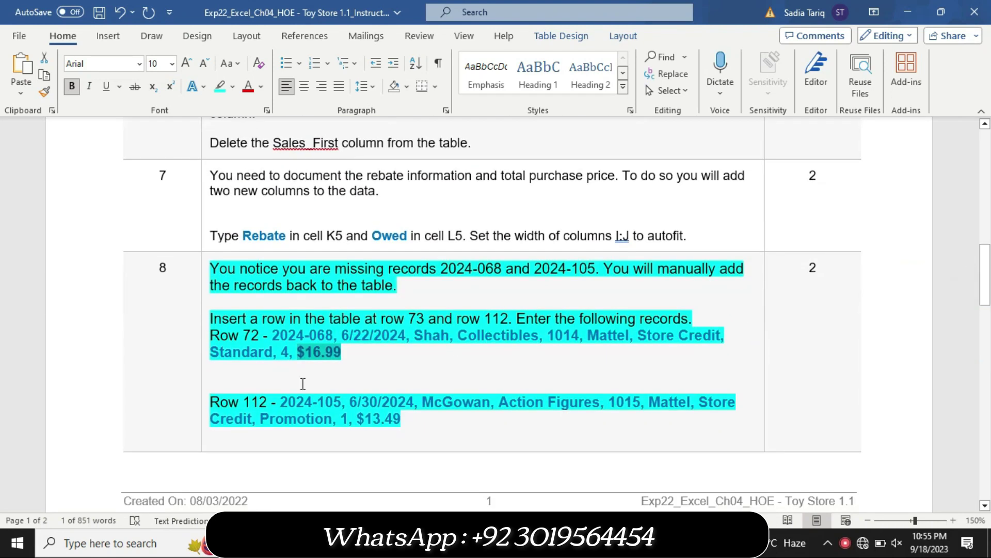
pyautogui.moveTo(341, 401); pyautogui.dragTo(281, 402)
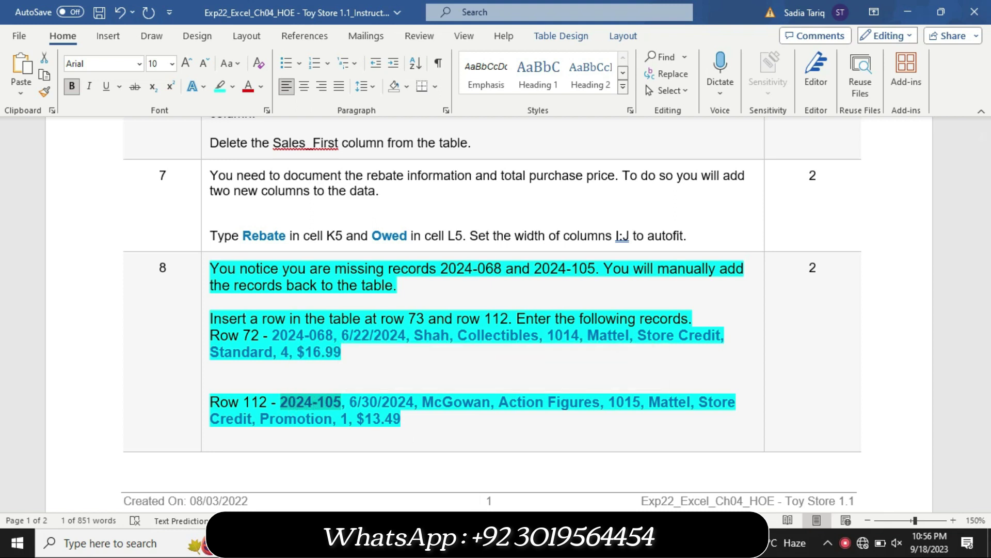
pyautogui.hotkey('alt', 'Tab')
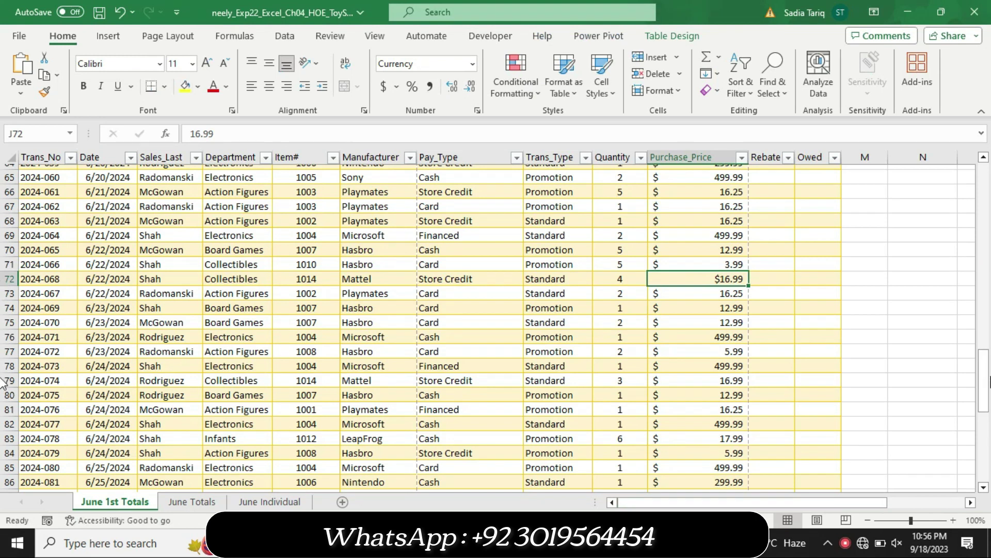
# Scroll below the table and paste record ID 2024-105 into cell A112.
pyautogui.scroll(-5, 5, 408)
pyautogui.scroll(-3, 4, 454)
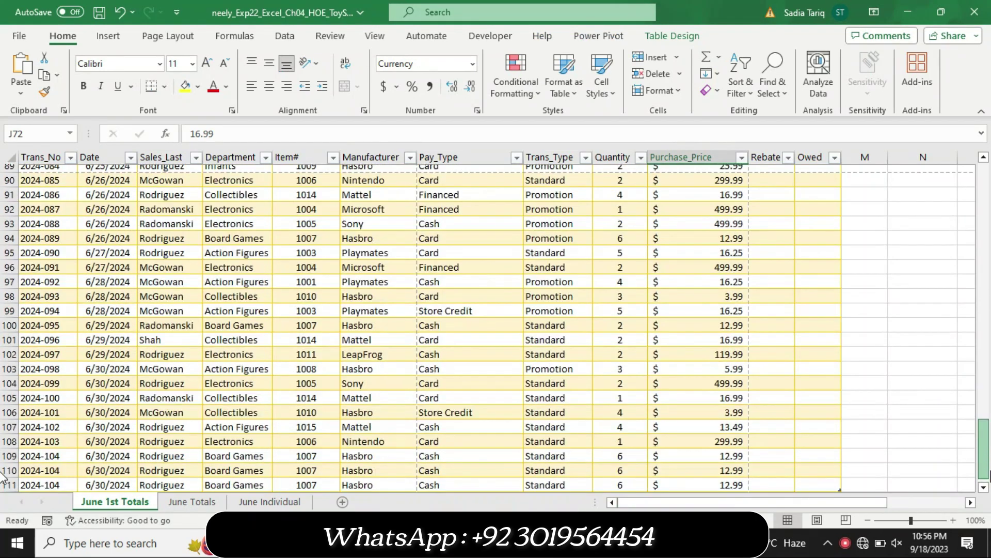
pyautogui.click(984, 487)
pyautogui.click(984, 488)
pyautogui.click(46, 433)
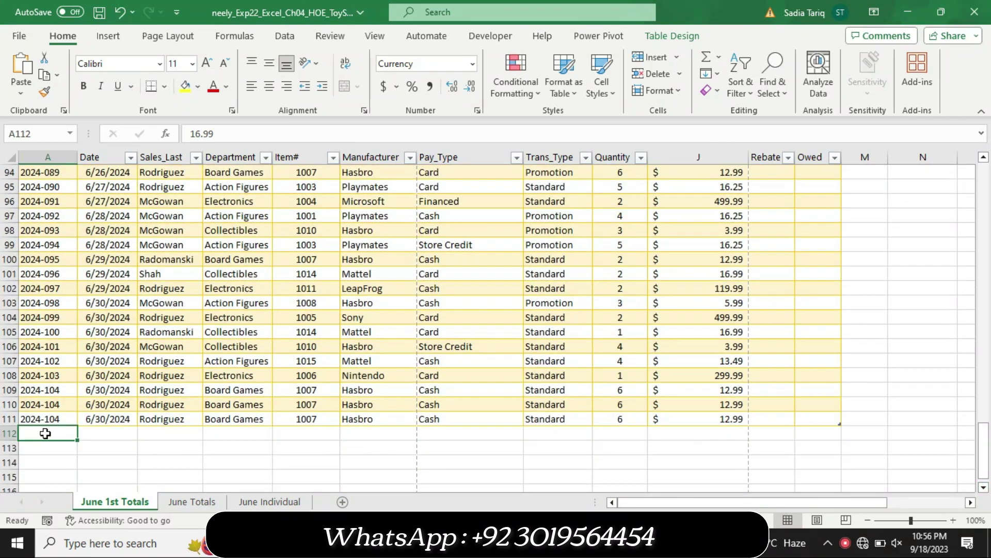
pyautogui.hotkey('ctrl', 'v')
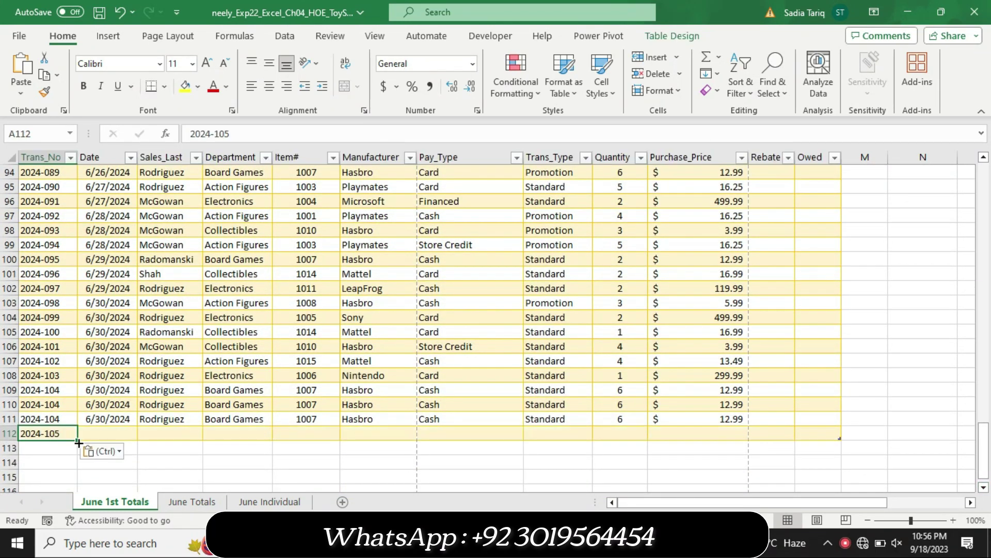
pyautogui.click(118, 452)
pyautogui.click(109, 494)
# Paste the date 6/30/2024 from Word into B112 with the table's formatting.
pyautogui.hotkey('alt', 'Tab')
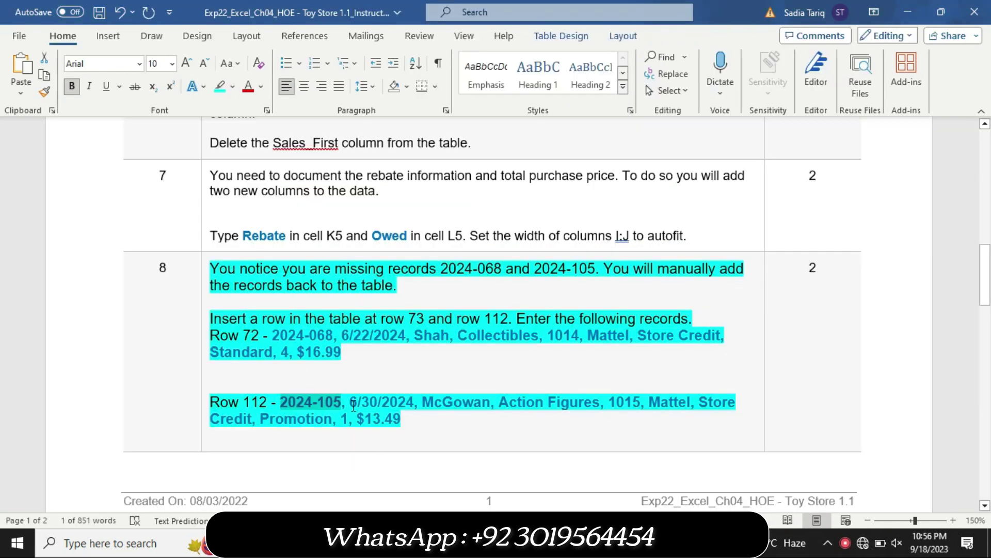
pyautogui.moveTo(350, 406); pyautogui.dragTo(413, 408)
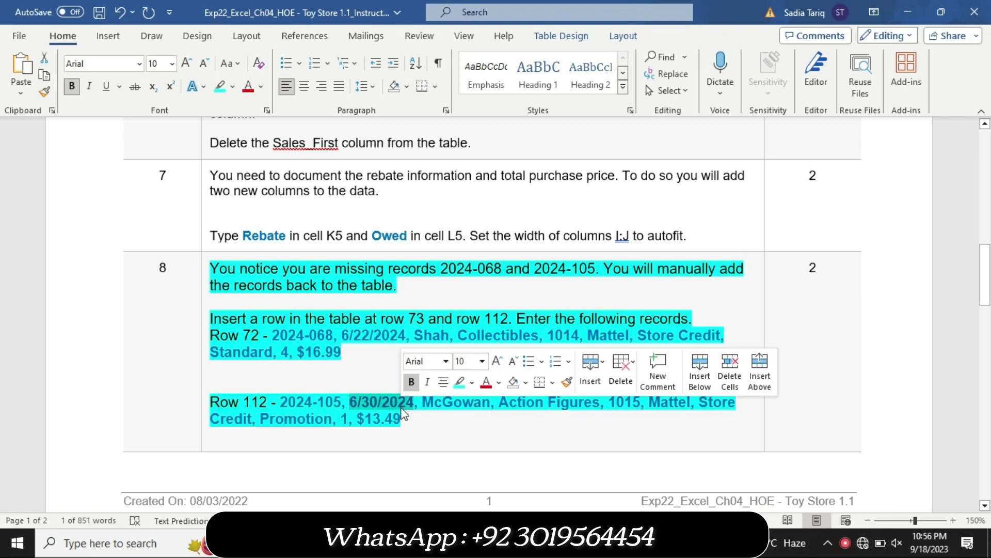
pyautogui.hotkey('ctrl', 'c')
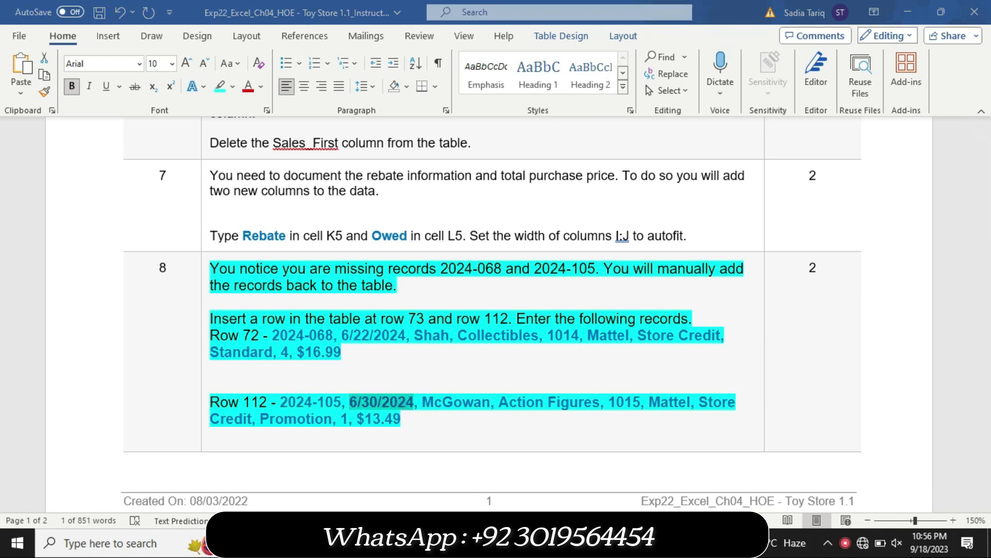
pyautogui.hotkey('alt', 'Tab')
pyautogui.click(104, 433)
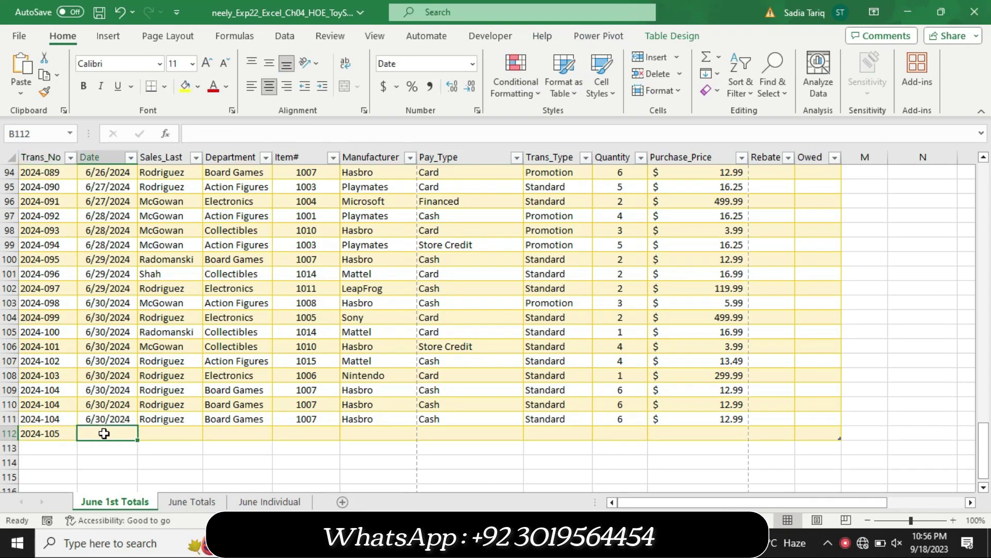
pyautogui.hotkey('ctrl', 'v')
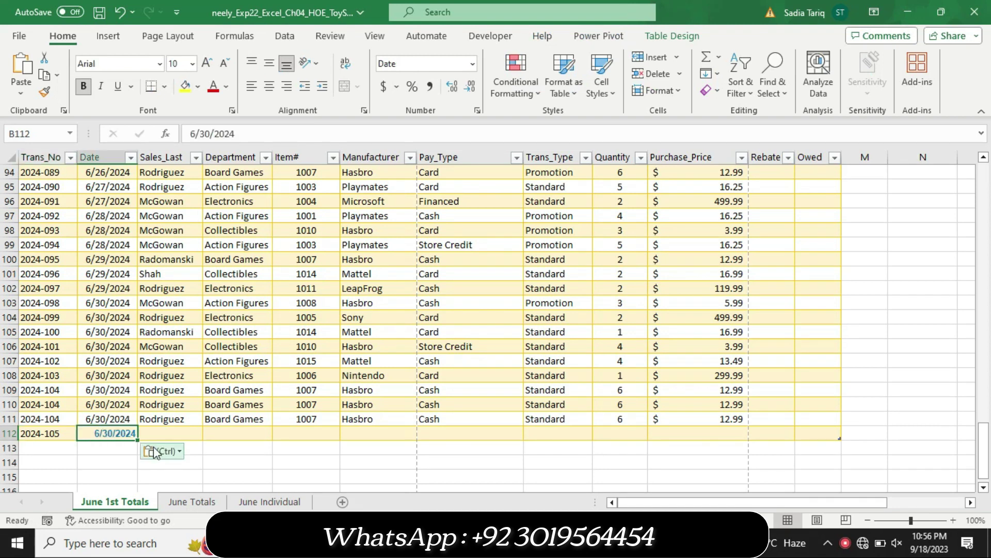
pyautogui.click(173, 452)
pyautogui.click(175, 491)
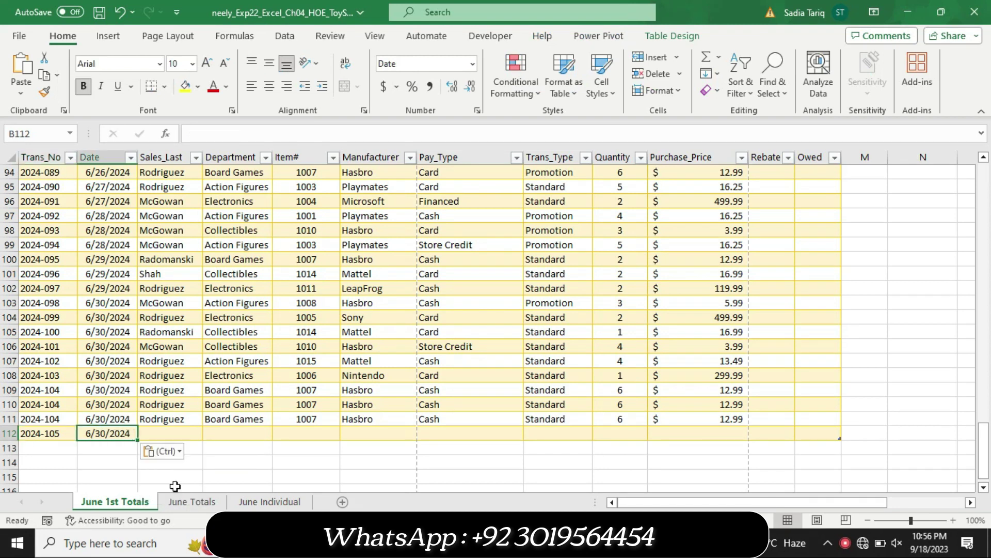
# Paste the salesperson's surname into C112 with the table's formatting.
pyautogui.hotkey('alt', 'Tab')
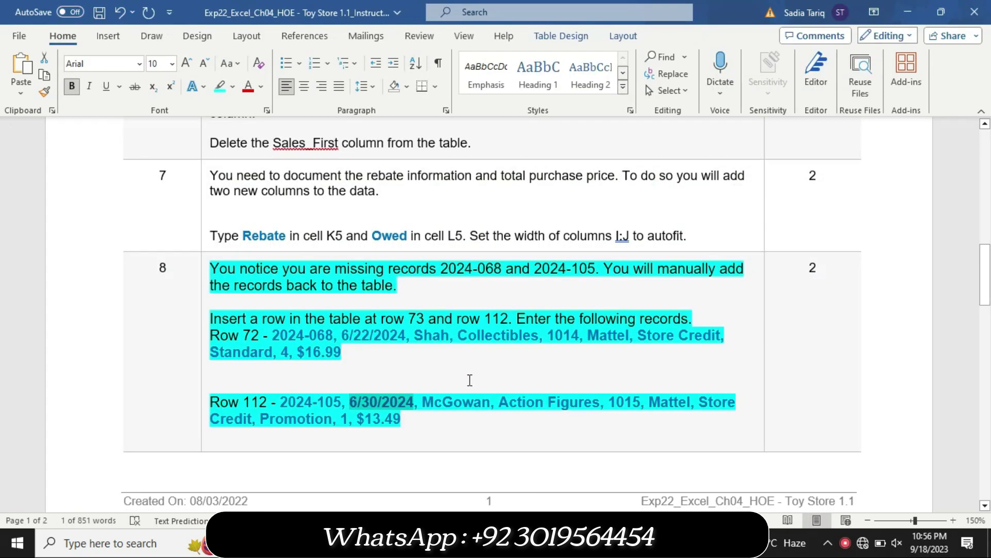
pyautogui.moveTo(424, 403); pyautogui.dragTo(489, 406)
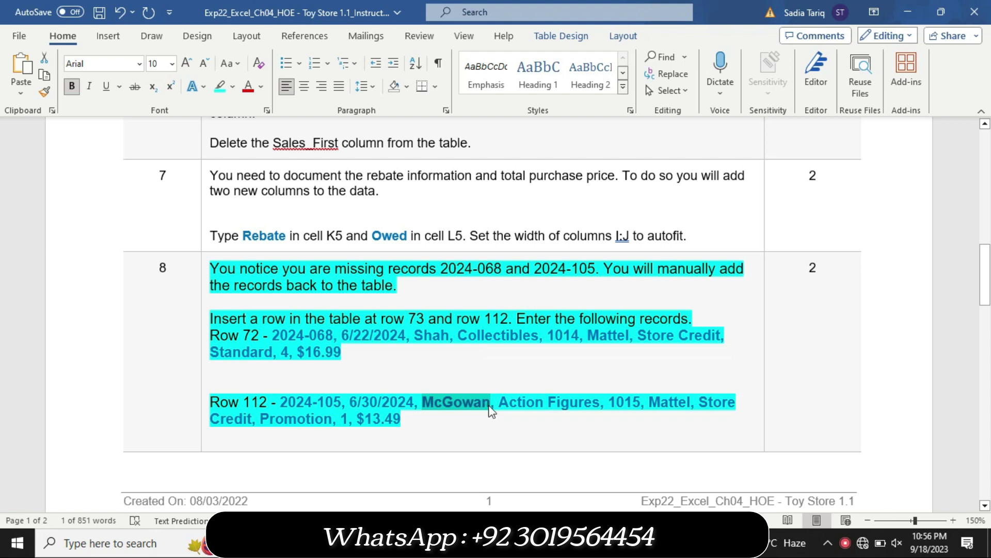
pyautogui.hotkey('alt', 'Tab')
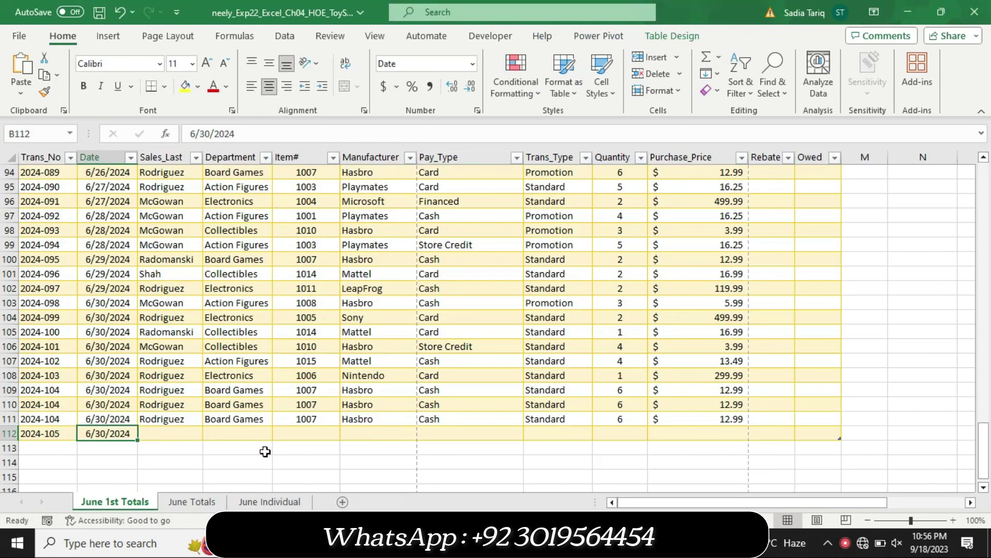
pyautogui.click(154, 435)
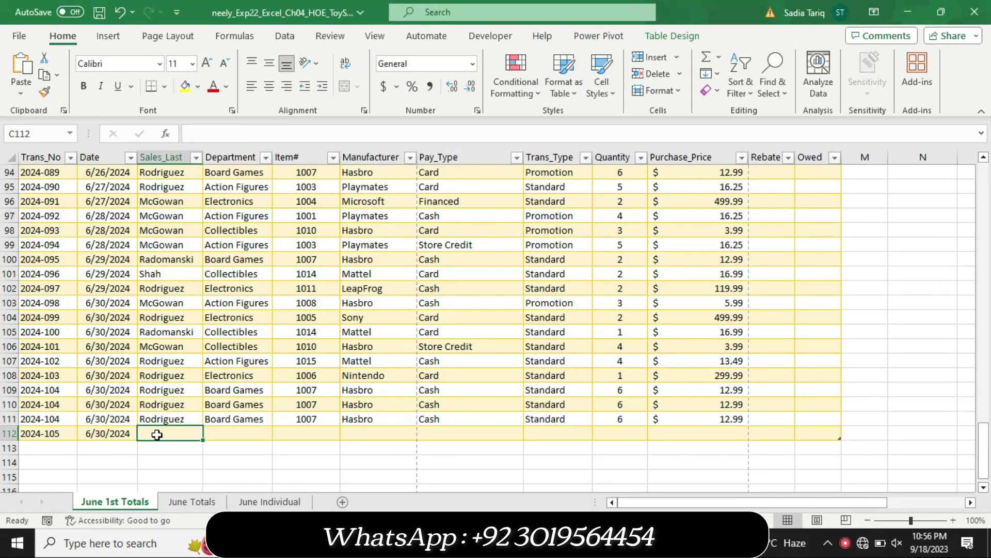
pyautogui.hotkey('ctrl', 'v')
pyautogui.click(245, 452)
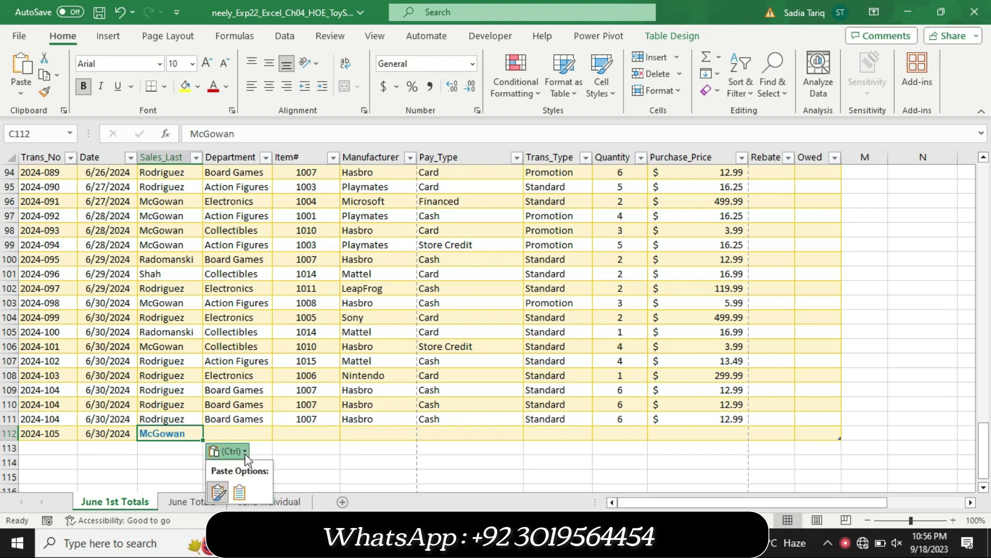
pyautogui.click(239, 492)
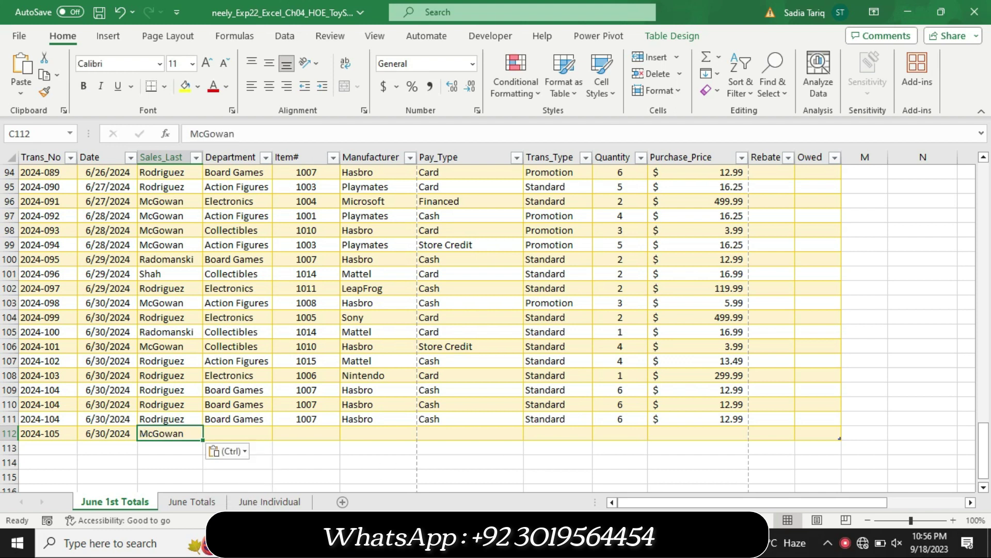
# Paste department Action Figures into D112 with table formatting, then select item number 1015.
pyautogui.click(547, 454)
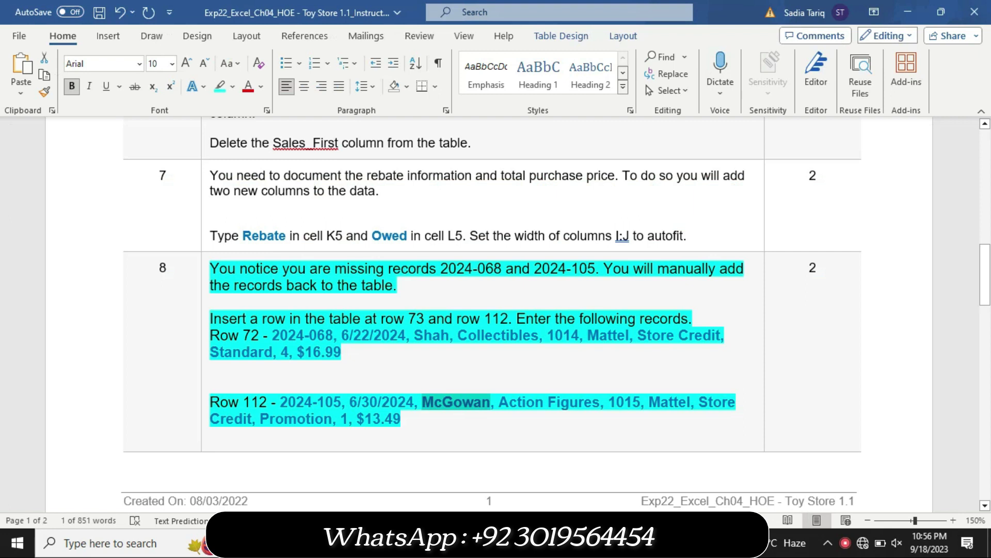
pyautogui.moveTo(500, 405); pyautogui.dragTo(590, 415)
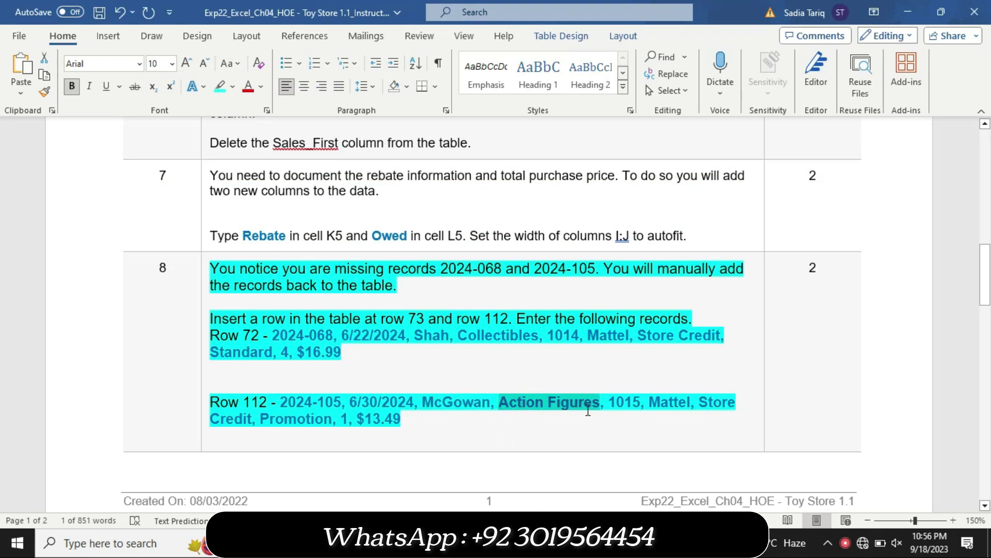
pyautogui.hotkey('alt', 'Tab')
pyautogui.click(233, 432)
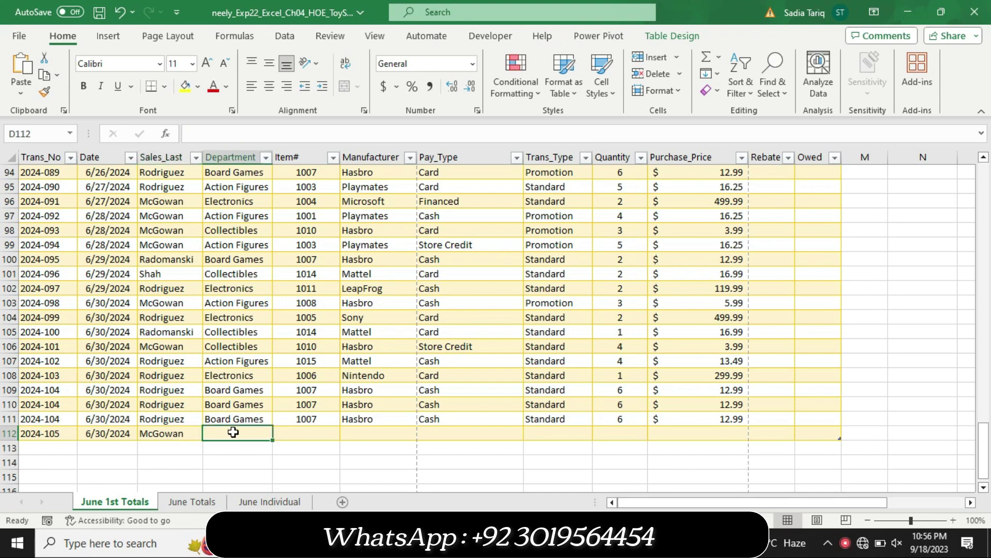
pyautogui.hotkey('ctrl', 'v')
pyautogui.click(309, 450)
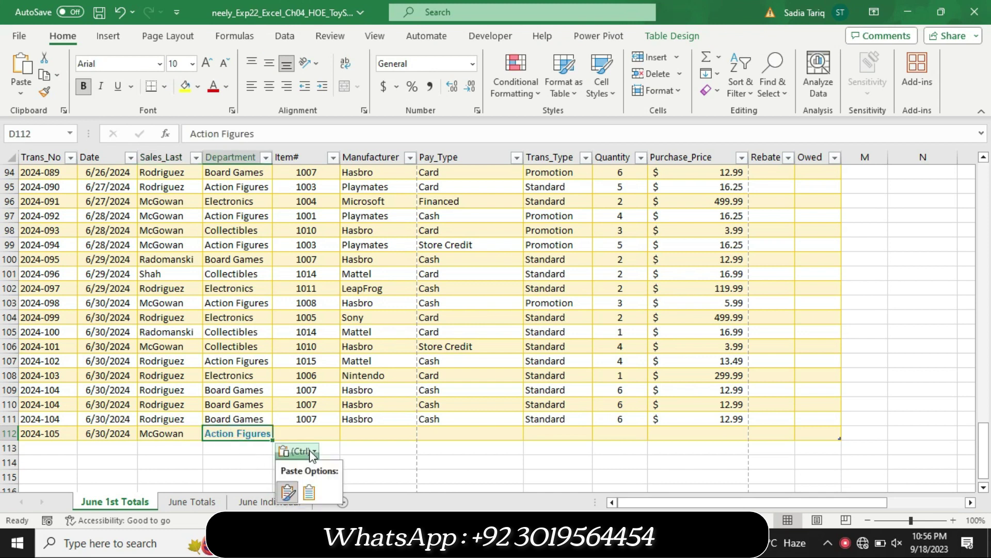
pyautogui.click(310, 488)
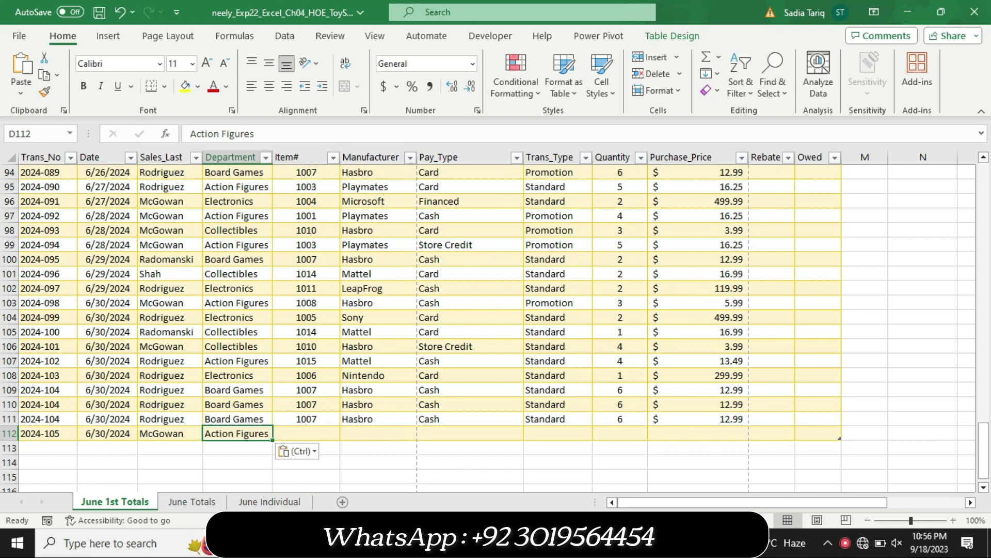
pyautogui.hotkey('alt', 'Tab')
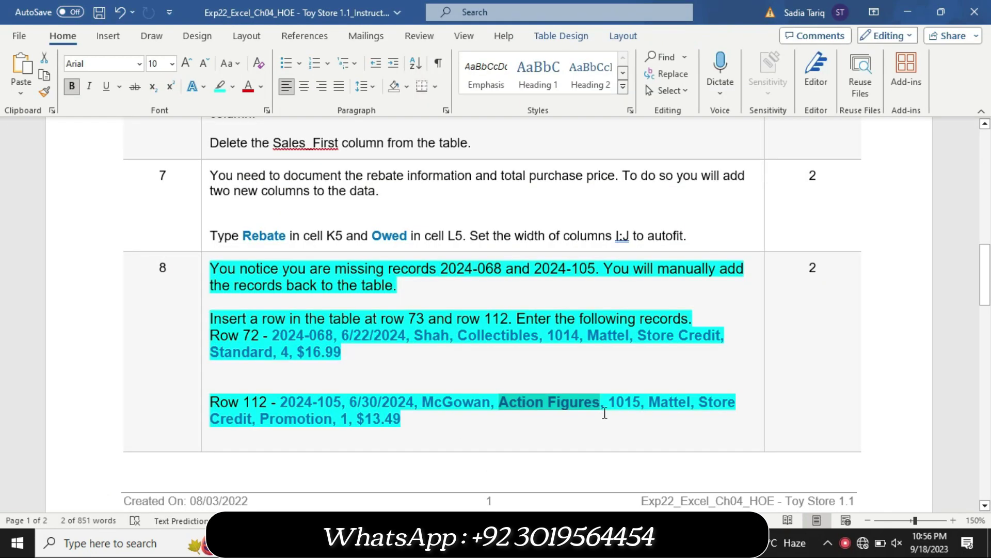
pyautogui.doubleClick(619, 403)
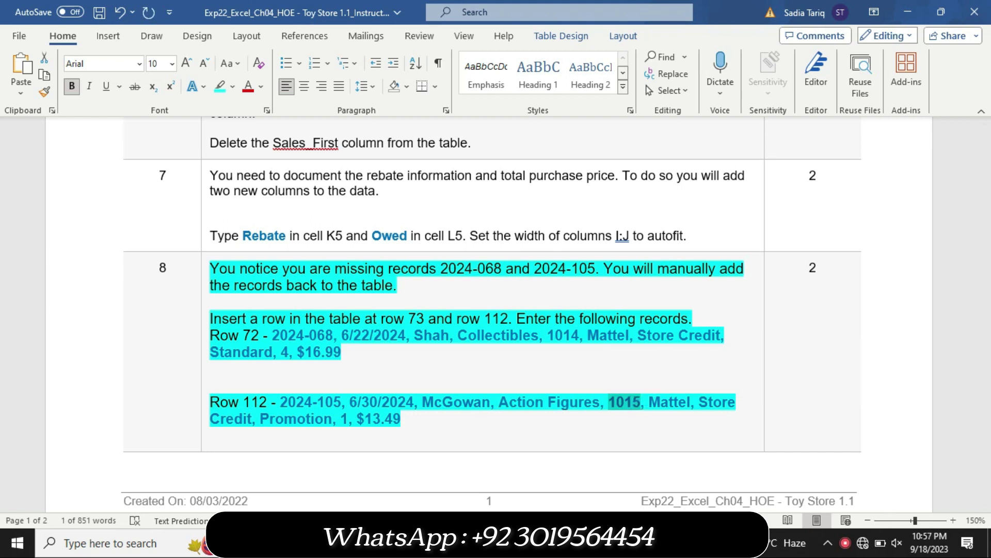
pyautogui.hotkey('alt', 'Tab')
# Paste item number 1015 into E112, matching the table's destination formatting.
pyautogui.click(307, 433)
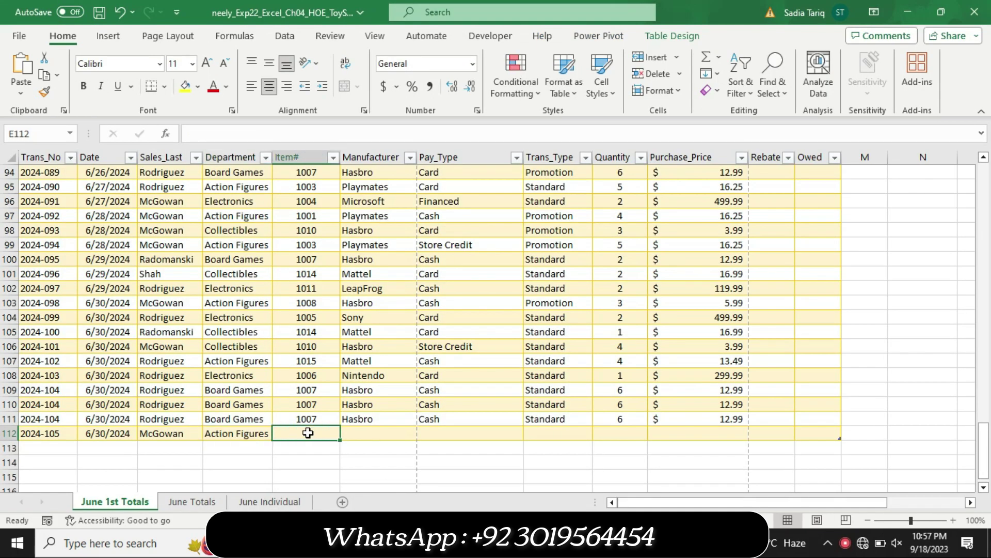
pyautogui.hotkey('ctrl', 'v')
pyautogui.click(376, 452)
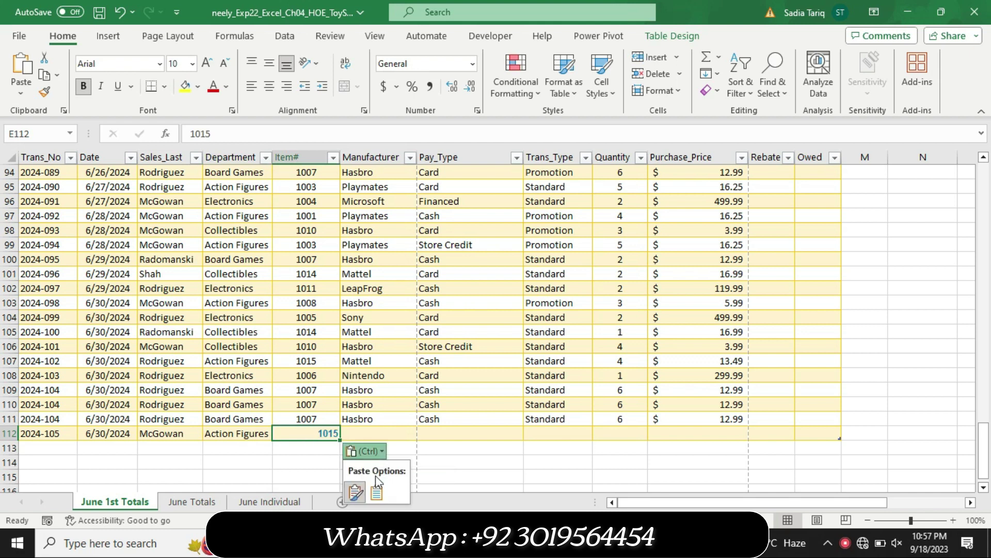
pyautogui.click(376, 495)
# Copy Mattel from the Word instructions into F112 with Match Destination Formatting.
pyautogui.hotkey('alt', 'Tab')
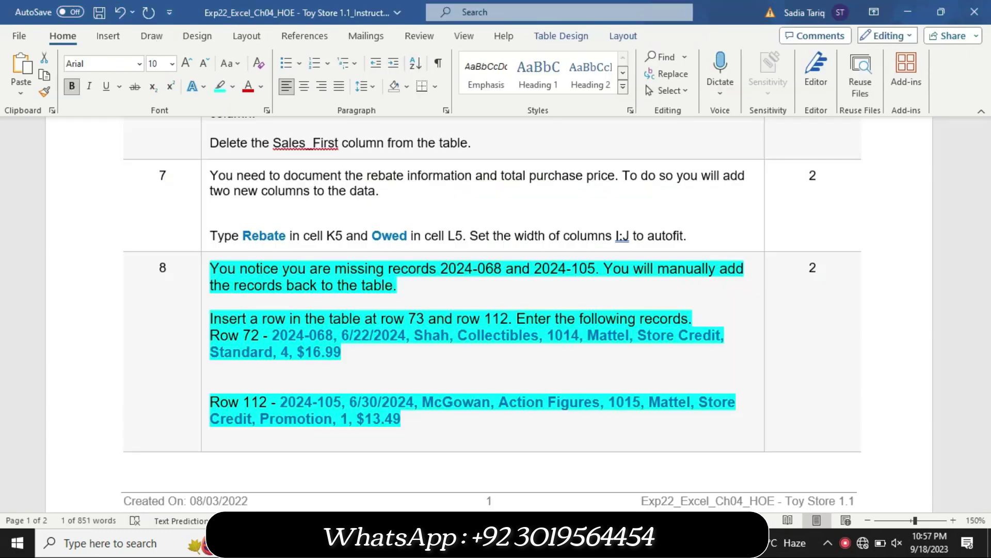
pyautogui.moveTo(650, 407); pyautogui.dragTo(692, 406)
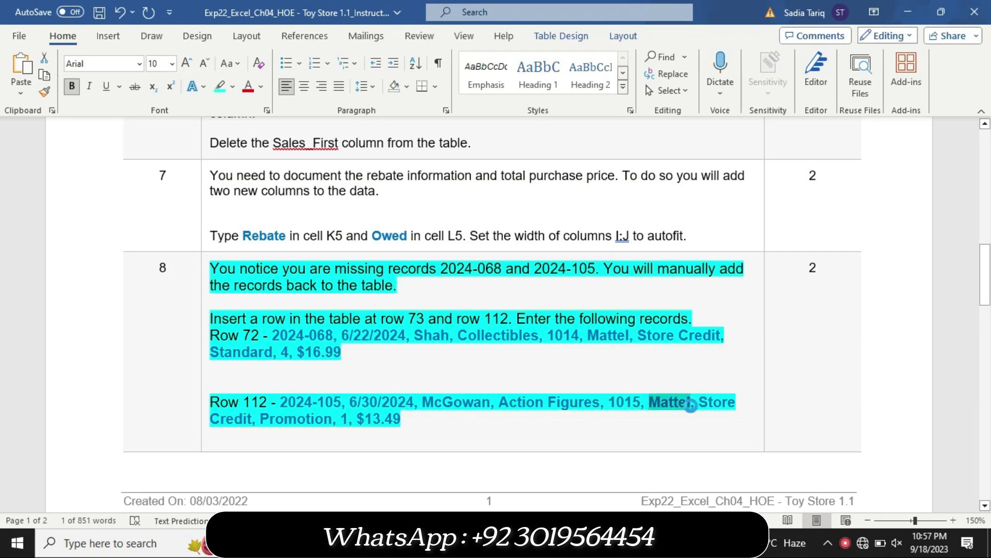
pyautogui.hotkey('alt', 'Tab')
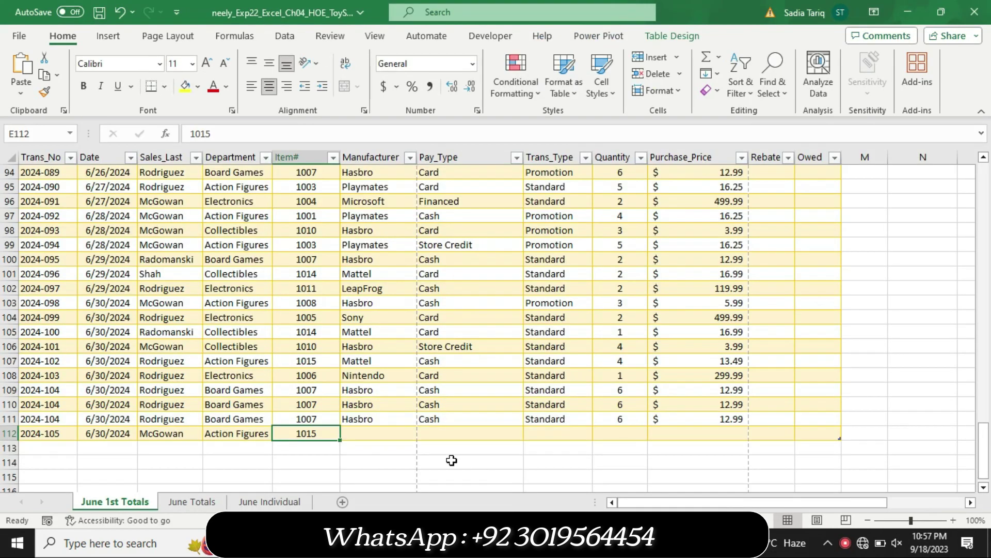
pyautogui.click(381, 435)
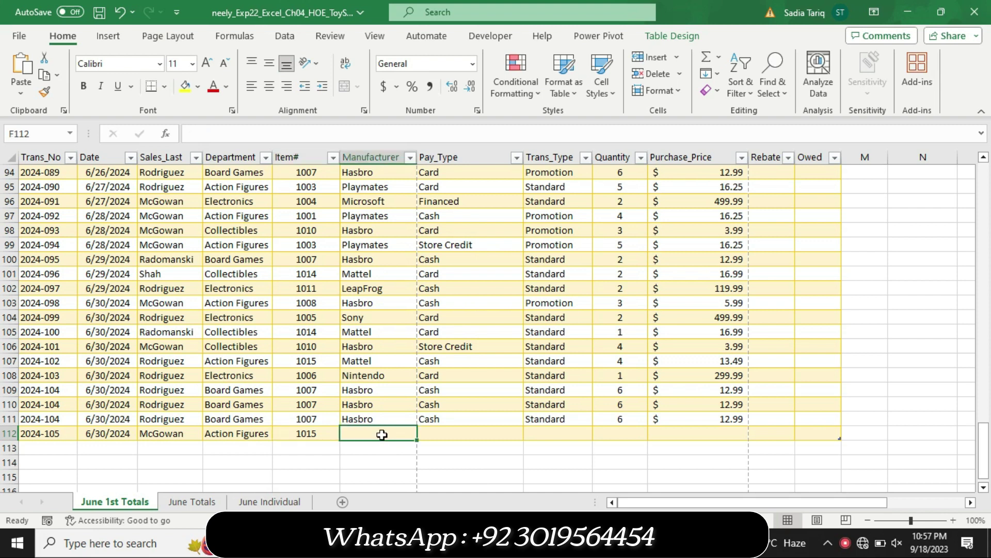
pyautogui.write('Mattel')
pyautogui.click(458, 452)
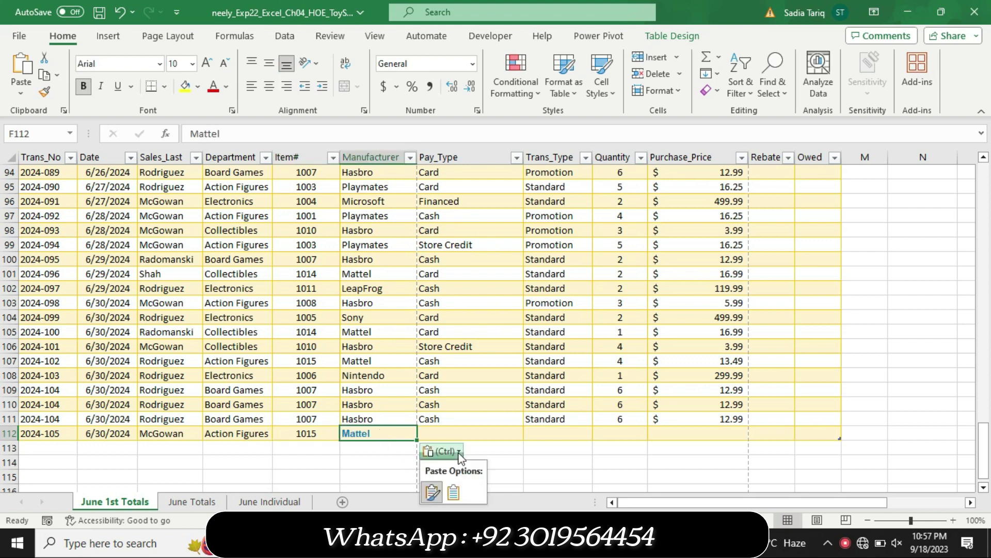
pyautogui.click(454, 492)
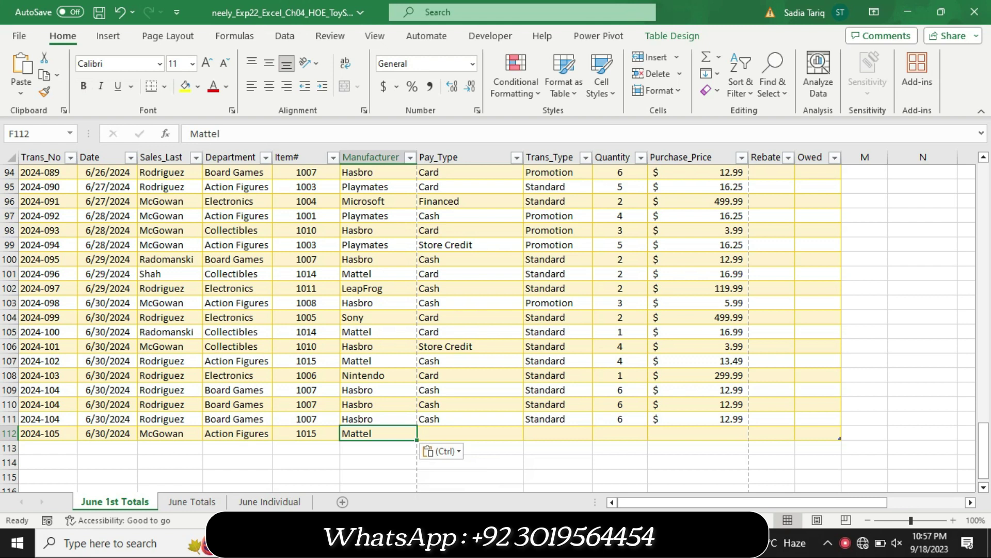
# Copy Store Credit from the Word instructions into G112 with Match Destination Formatting.
pyautogui.hotkey('alt', 'Tab')
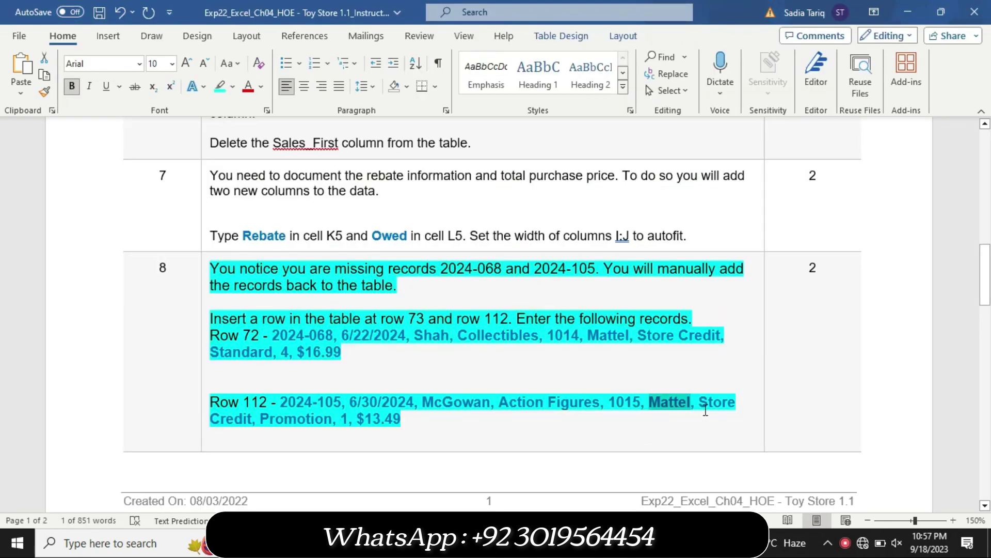
pyautogui.moveTo(700, 402); pyautogui.dragTo(649, 427)
pyautogui.moveTo(479, 439); pyautogui.dragTo(253, 425)
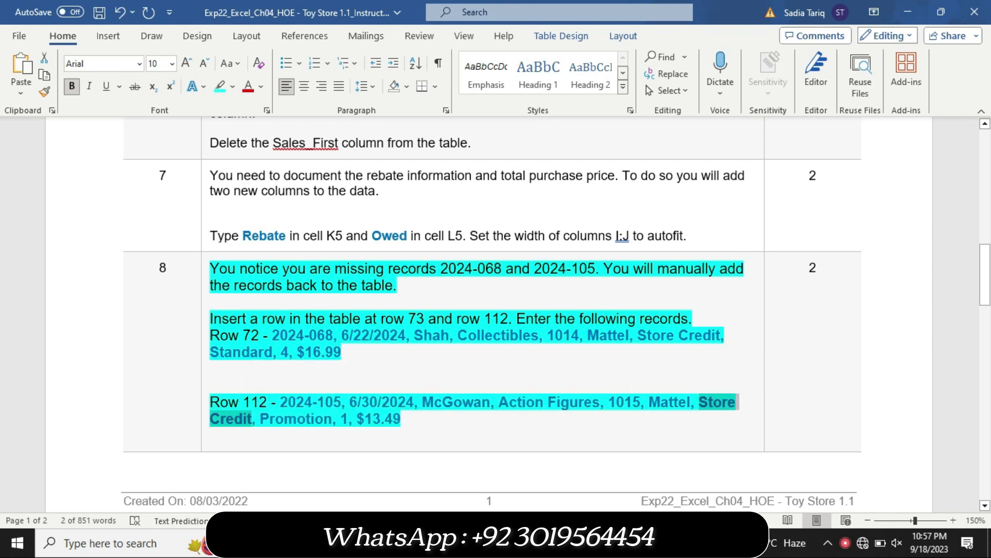
pyautogui.hotkey('alt', 'Tab')
pyautogui.click(453, 436)
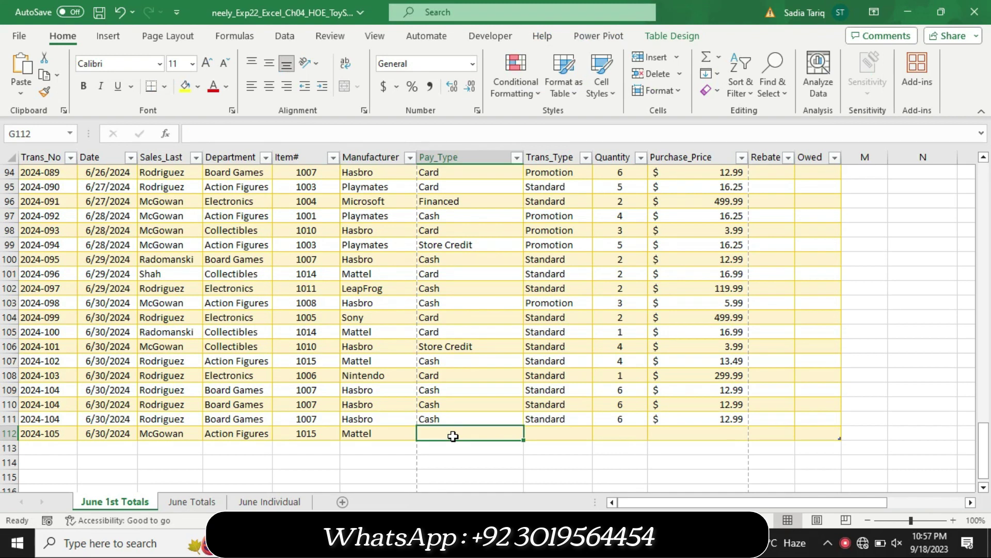
pyautogui.write('Store Credit')
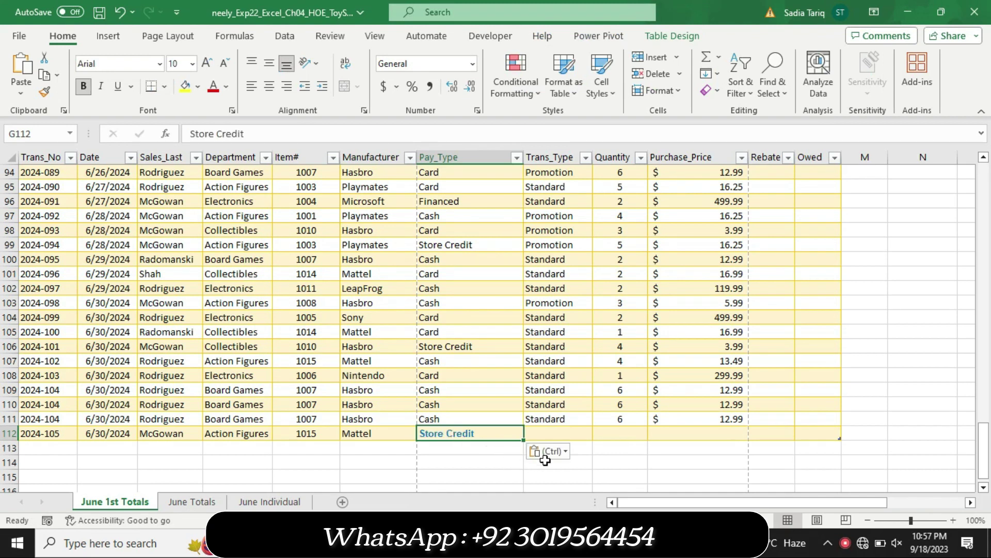
pyautogui.click(557, 451)
pyautogui.click(559, 492)
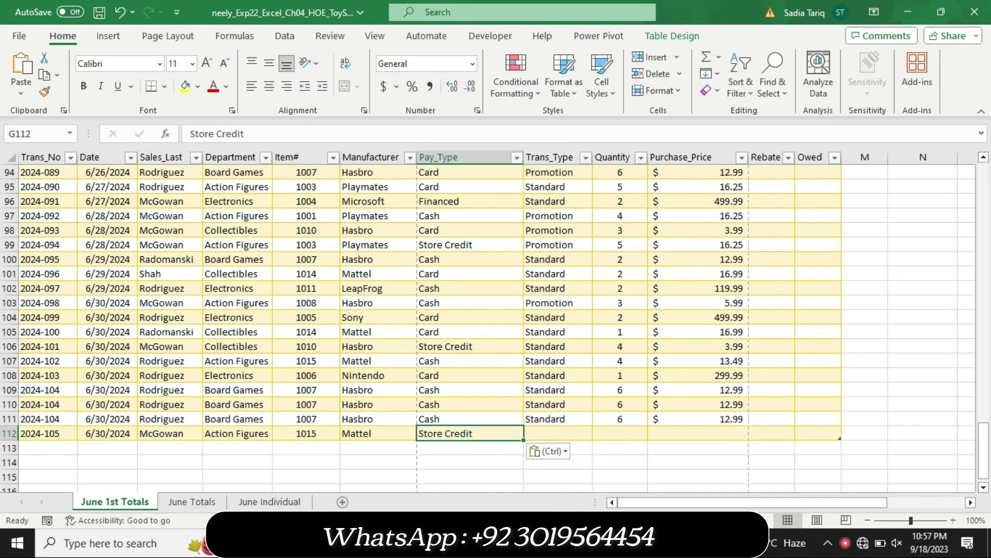
# Copy the word Promotion from the Word instructions.
pyautogui.hotkey('alt', 'Tab')
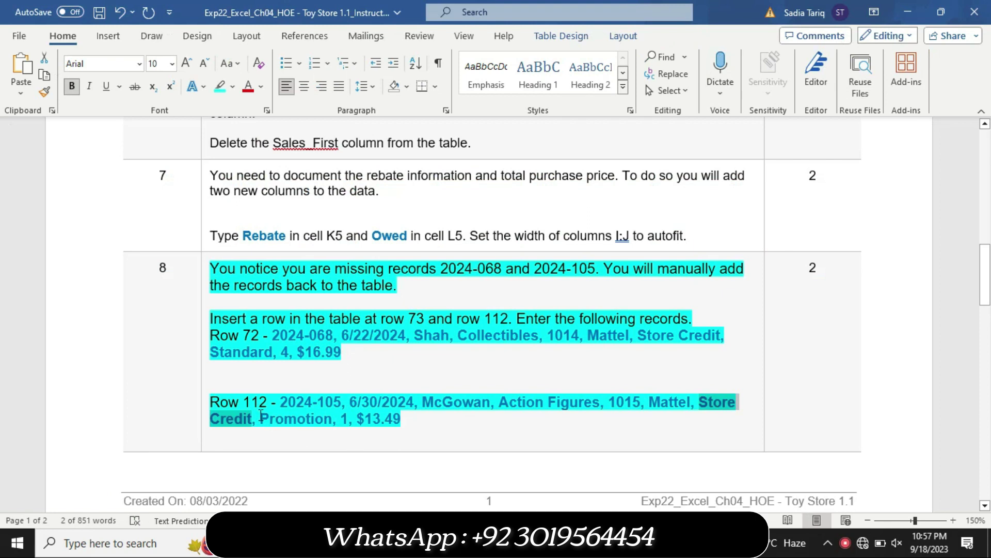
pyautogui.moveTo(413, 419); pyautogui.dragTo(319, 429)
pyautogui.doubleClick(319, 430)
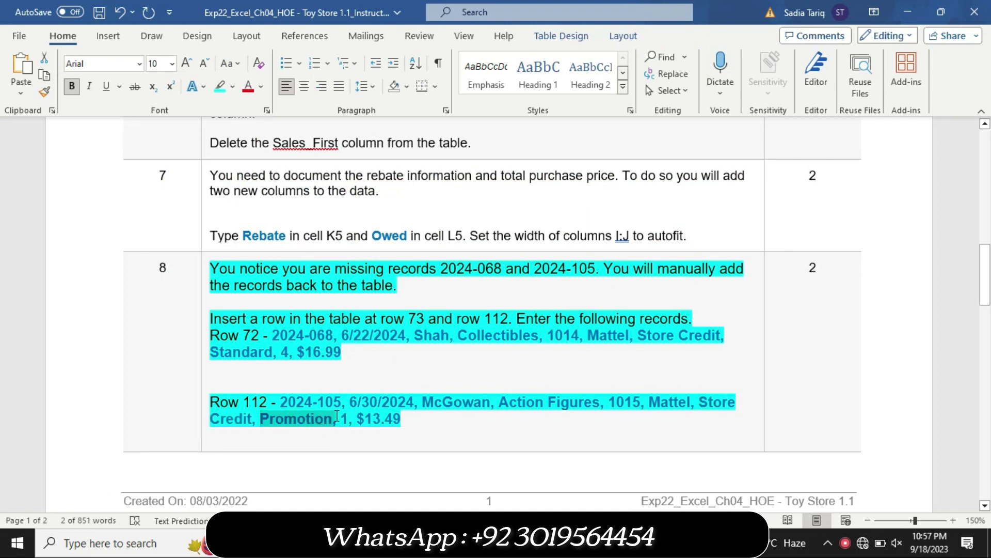
pyautogui.hotkey('ctrl', 'c')
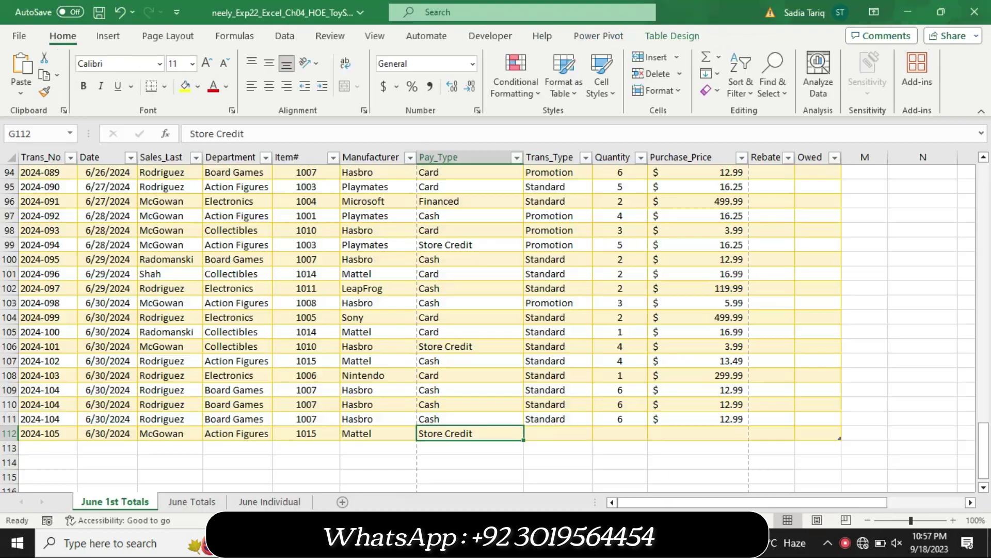
pyautogui.hotkey('alt', 'Tab')
# Paste Promotion into H112, matching the table's destination formatting.
pyautogui.click(538, 433)
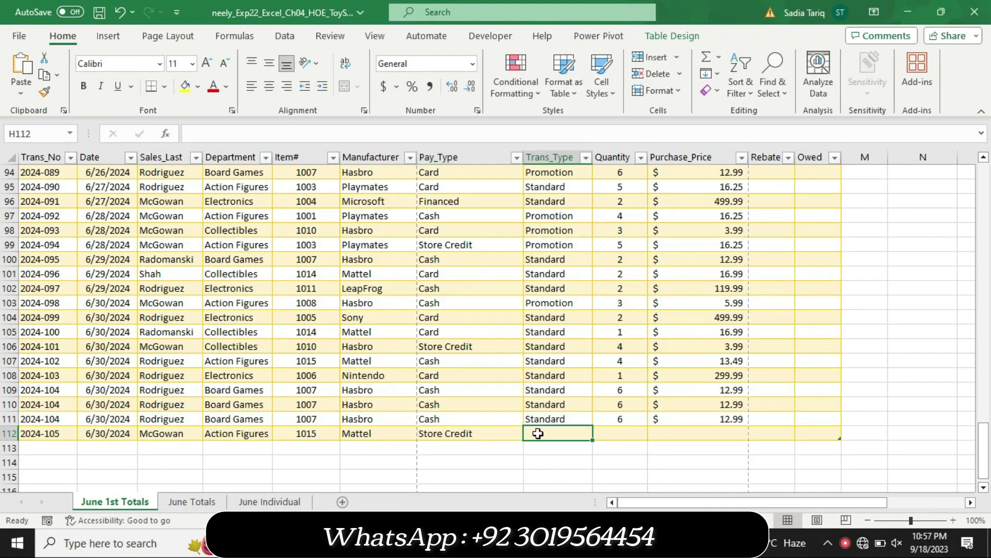
pyautogui.hotkey('ctrl', 'v')
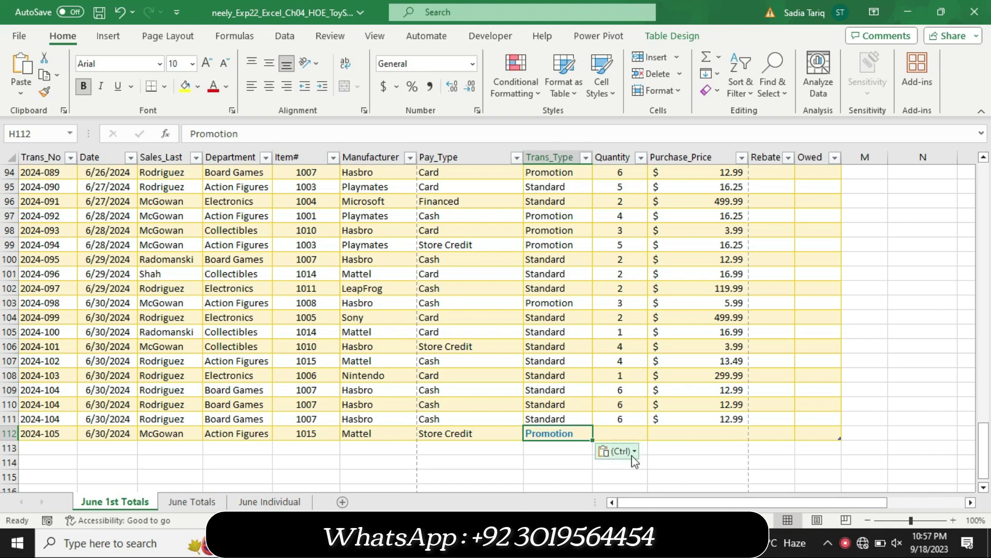
pyautogui.click(633, 454)
pyautogui.click(631, 494)
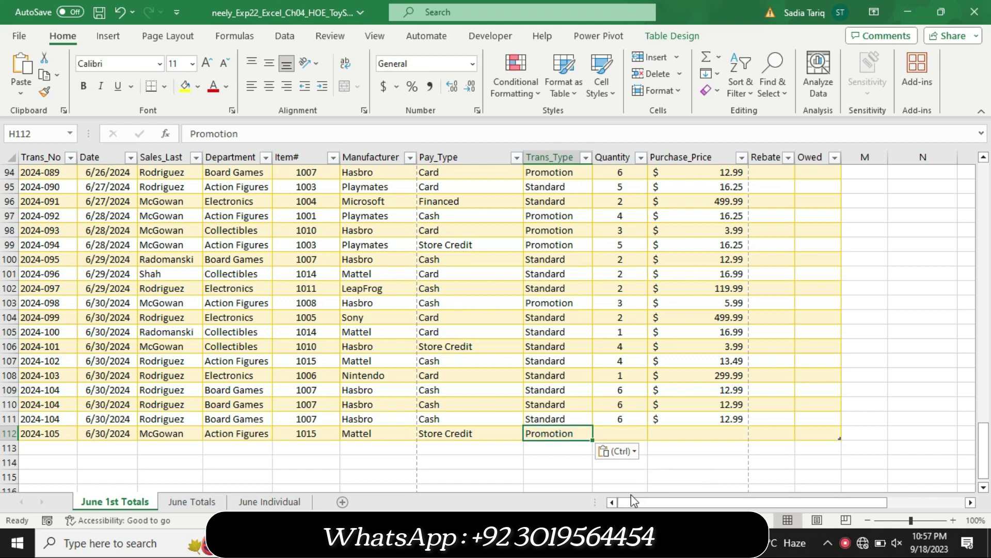
# Copy the price $13.49 from Word and enter quantity 1 in I112.
pyautogui.hotkey('alt', 'Tab')
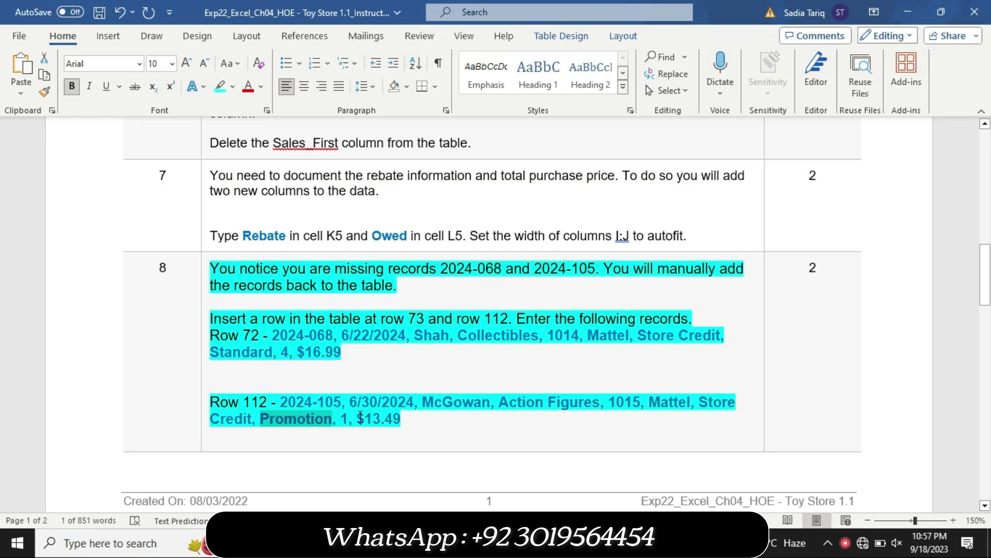
pyautogui.moveTo(358, 418); pyautogui.dragTo(414, 417)
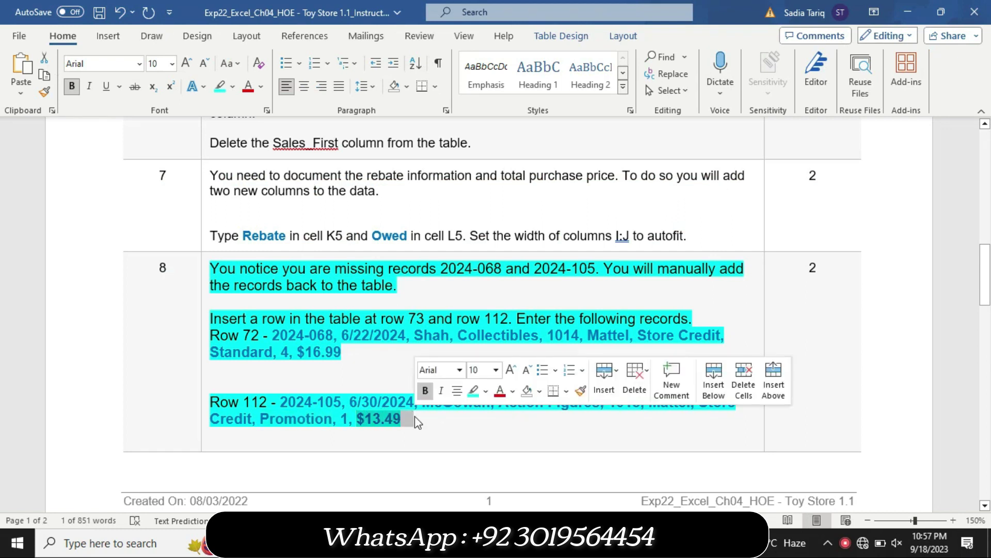
pyautogui.hotkey('ctrl', 'c')
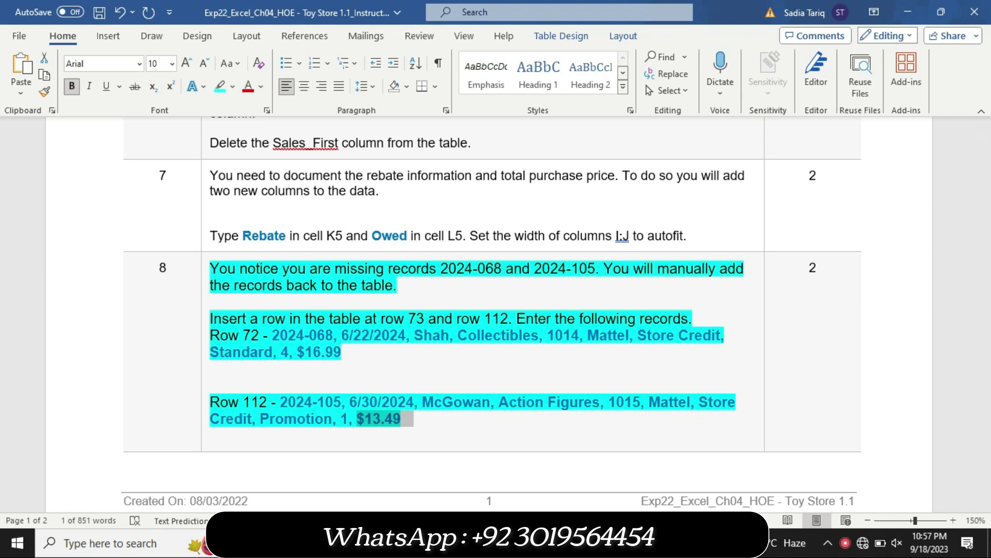
pyautogui.hotkey('alt', 'Tab')
pyautogui.click(612, 434)
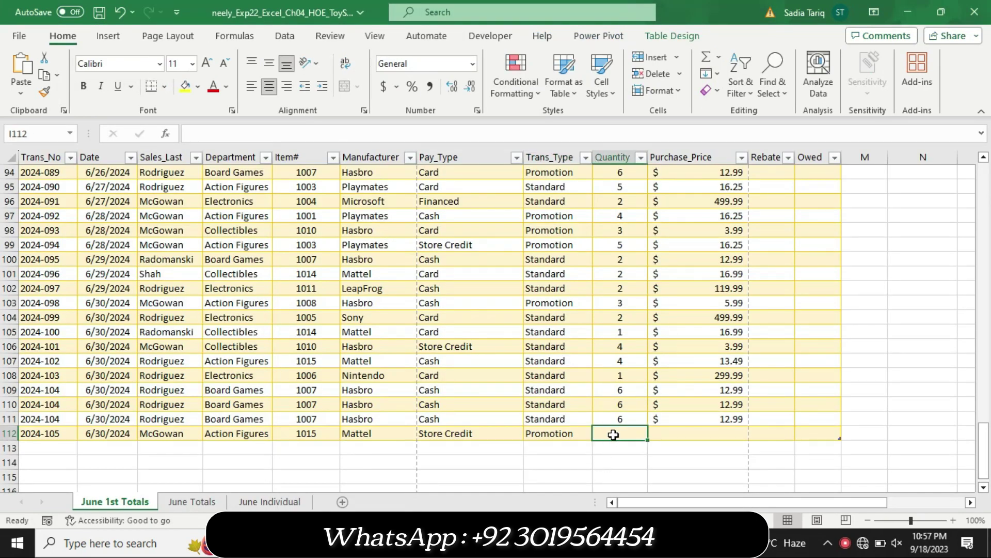
pyautogui.write('1')
pyautogui.click(670, 432)
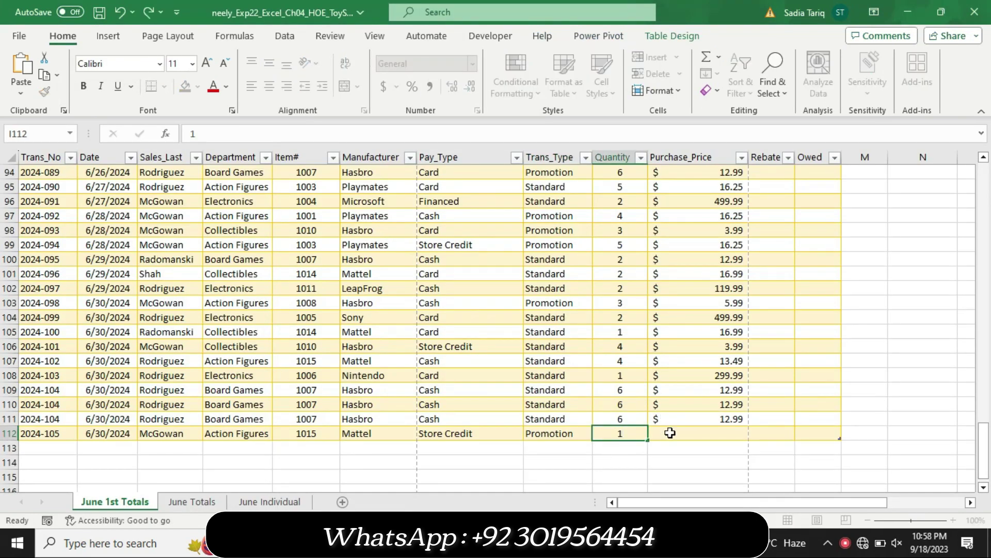
# Paste $13.49 into J112 with Match Destination Formatting, then return to Word.
pyautogui.hotkey('ctrl', 'v')
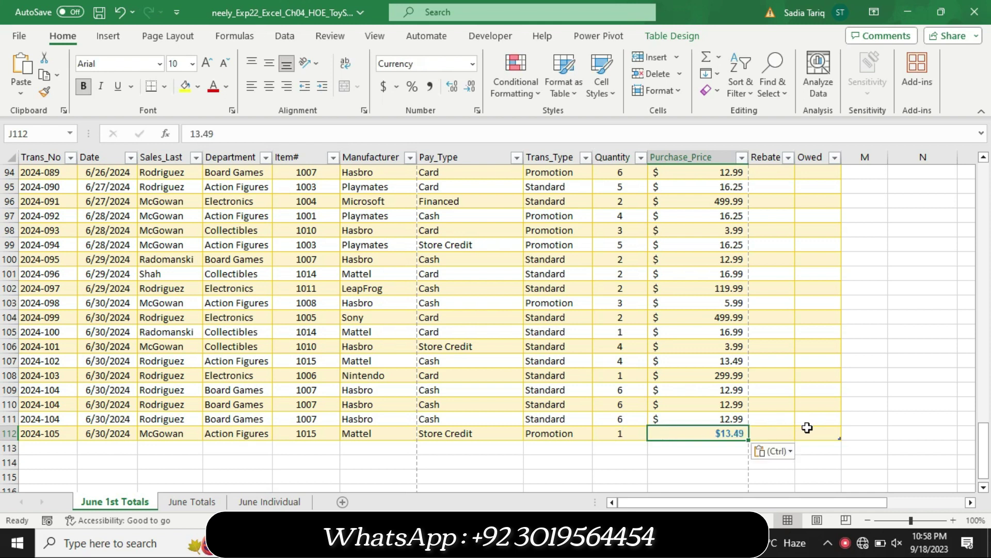
pyautogui.click(790, 452)
pyautogui.click(784, 493)
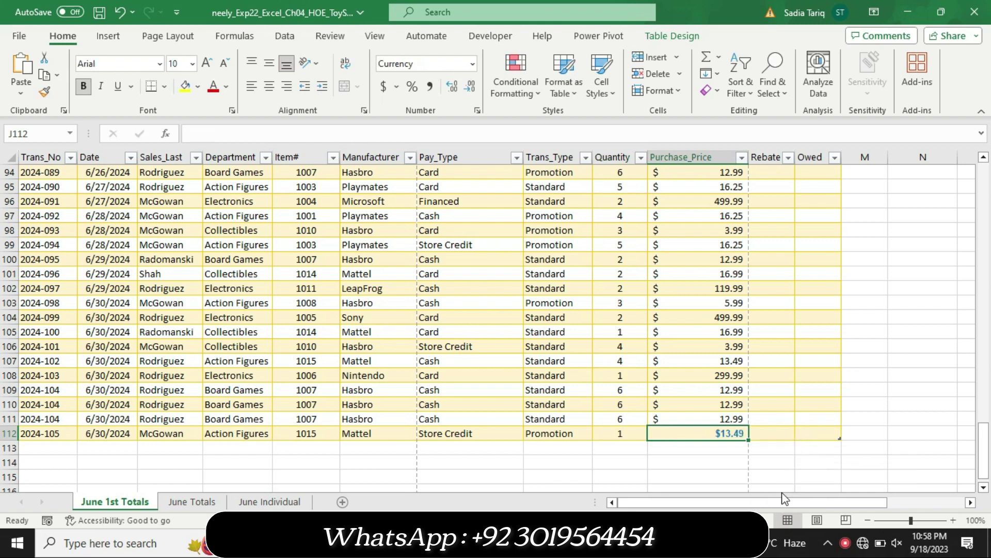
pyautogui.hotkey('alt', 'Tab')
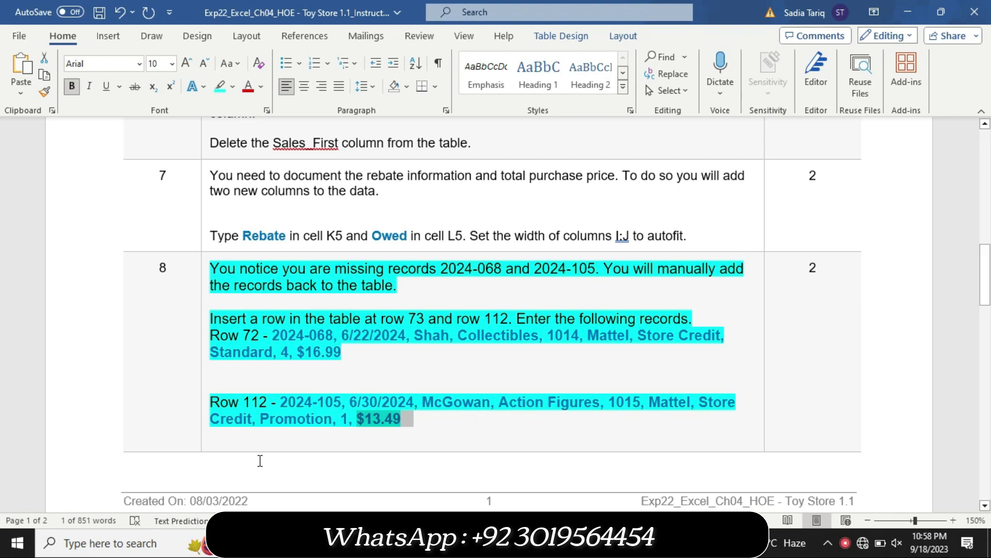
# Shrink step 8's instruction text to 9 pt, remove its highlight, and bring step 9 into view.
pyautogui.click(205, 419)
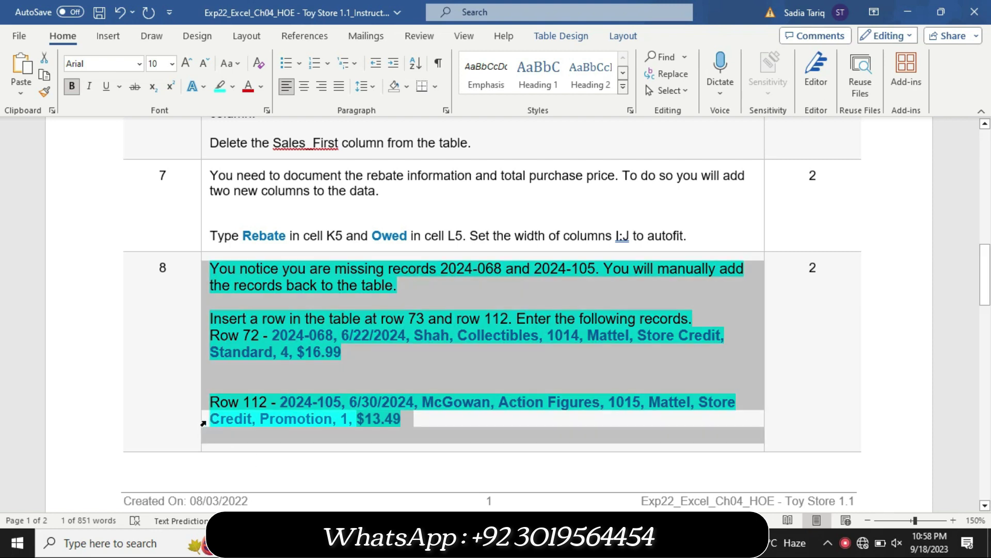
pyautogui.click(287, 374)
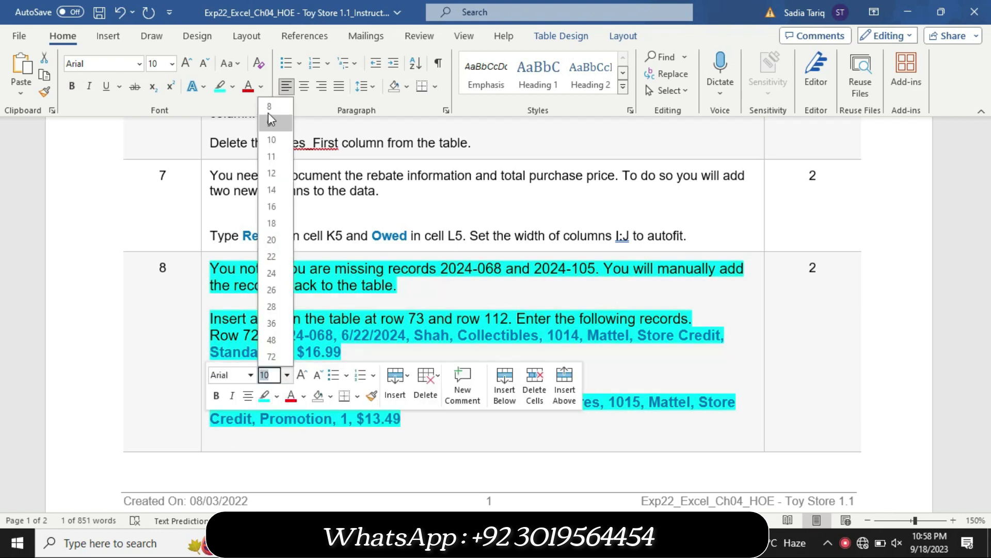
pyautogui.click(269, 123)
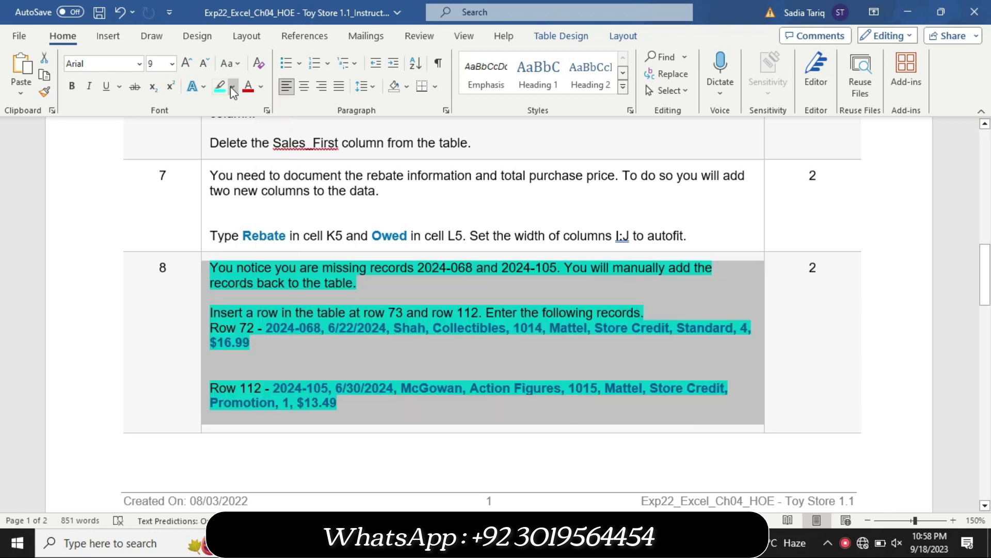
pyautogui.click(232, 86)
pyautogui.click(257, 174)
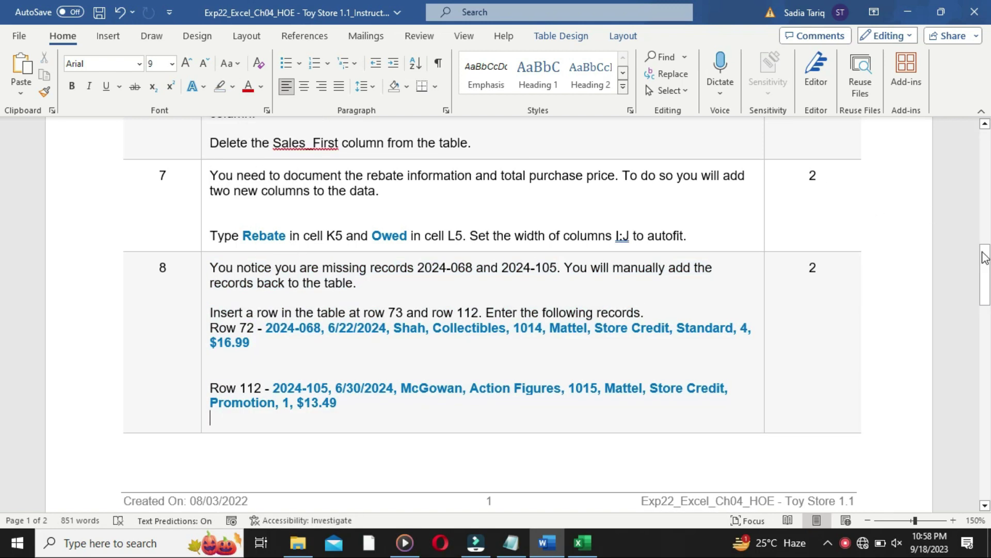
pyautogui.scroll(-1, 3, 282)
pyautogui.scroll(-5, 2, 283)
pyautogui.scroll(-2, 2, 283)
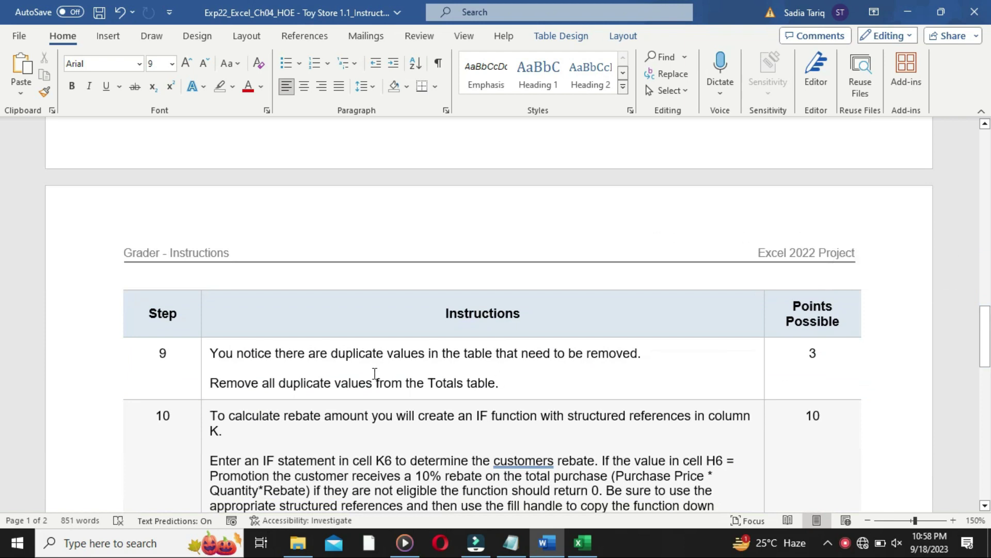
# Enlarge step 9's instruction text to 16 pt and highlight it yellow.
pyautogui.click(205, 374)
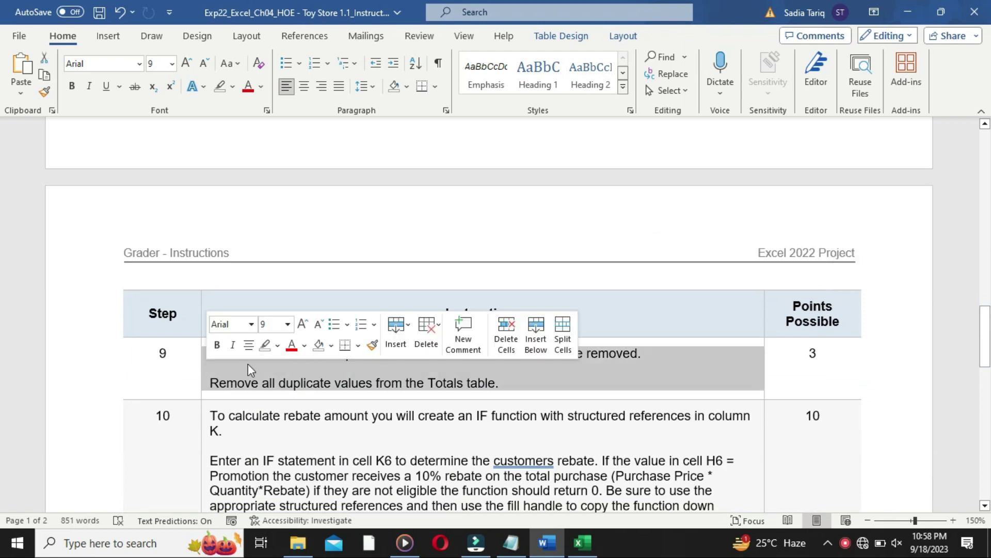
pyautogui.click(288, 324)
pyautogui.click(287, 156)
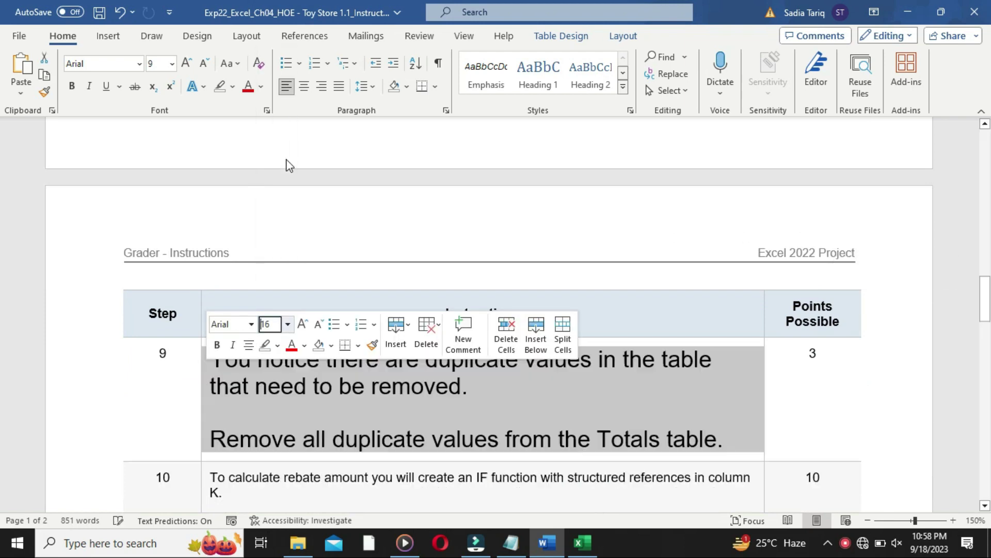
pyautogui.click(232, 87)
pyautogui.click(243, 173)
# Highlight step 9's Totals table sentence in turquoise.
pyautogui.moveTo(985, 268); pyautogui.dragTo(983, 289)
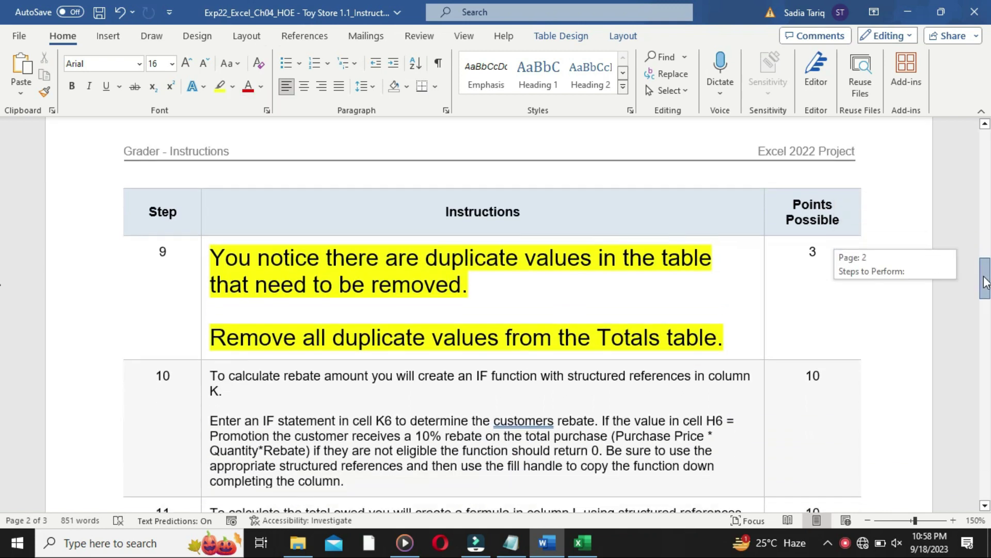
pyautogui.moveTo(211, 261); pyautogui.dragTo(722, 261)
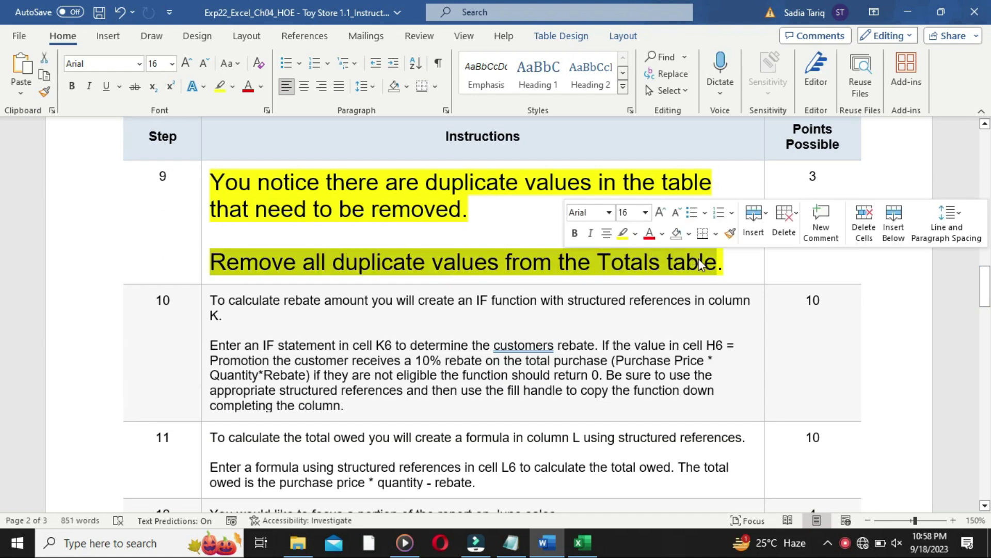
pyautogui.click(637, 233)
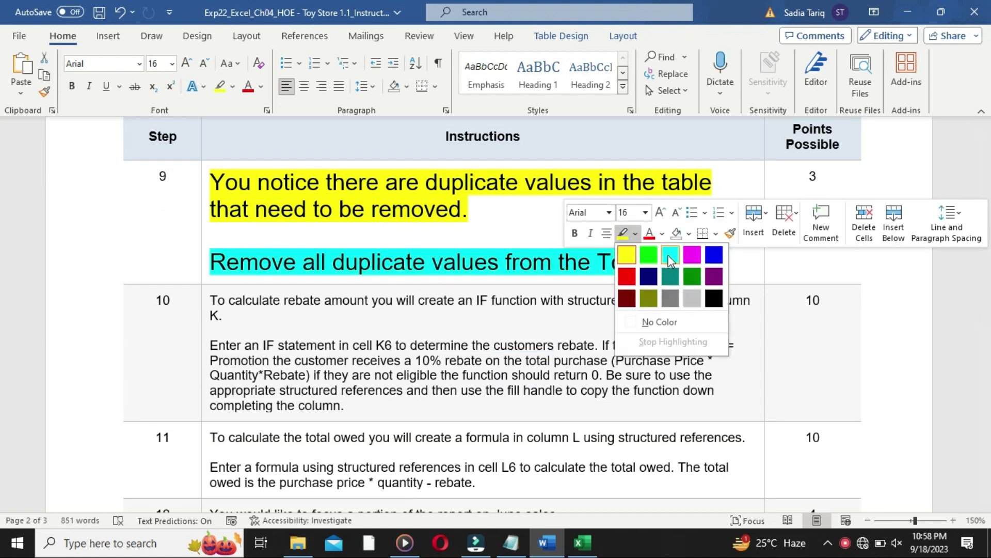
pyautogui.click(668, 255)
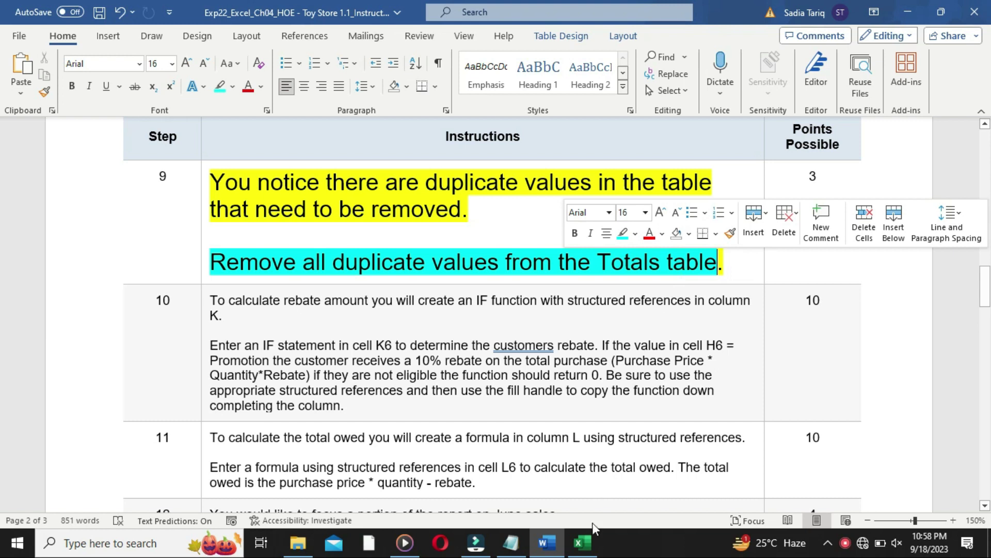
pyautogui.click(582, 543)
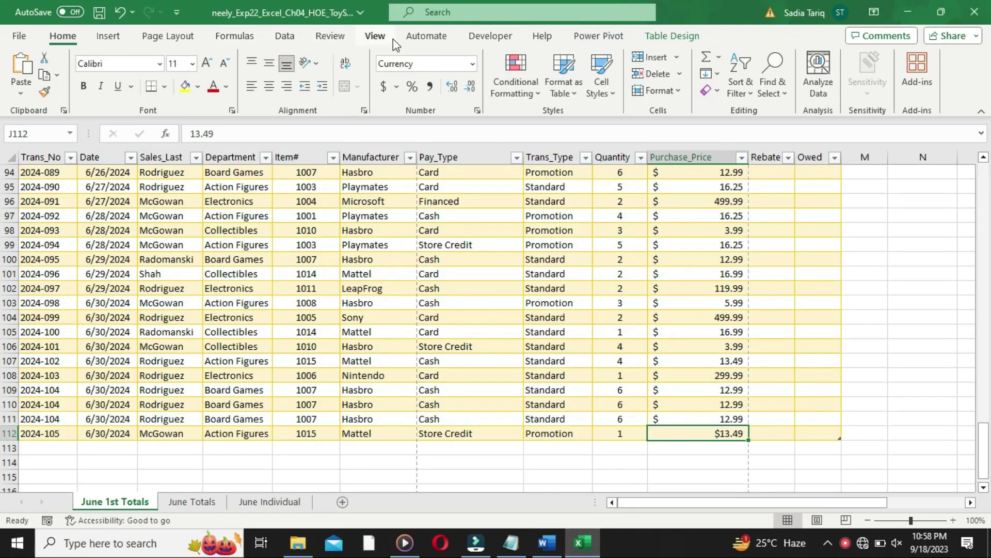
# Remove duplicates from the Totals table across all columns, deleting 2 rows and leaving 105 unique values.
pyautogui.click(671, 36)
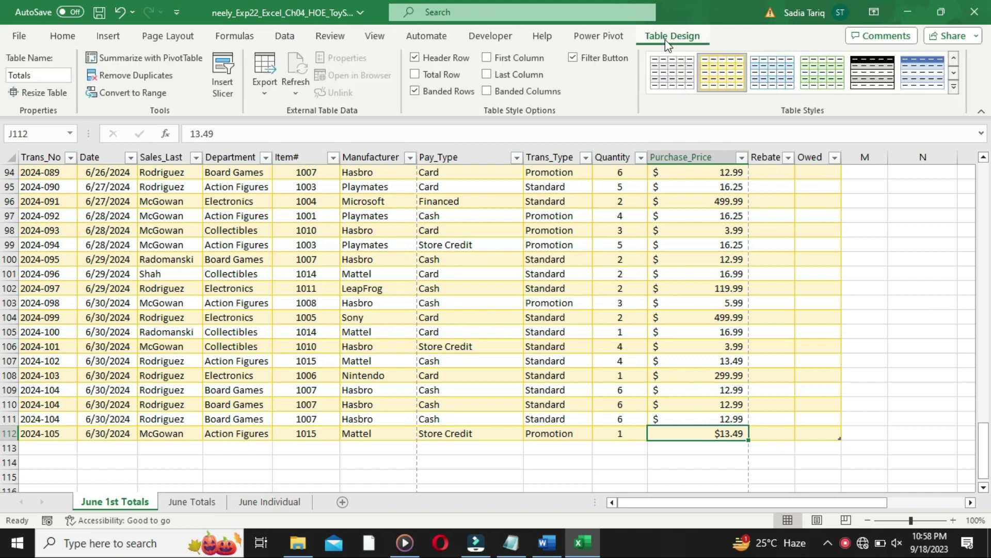
pyautogui.click(144, 75)
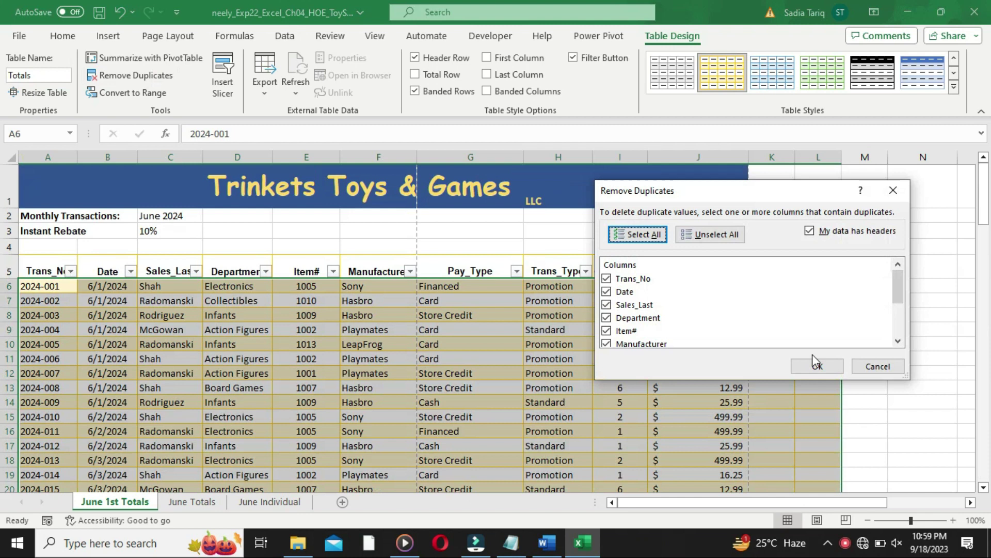
pyautogui.click(826, 369)
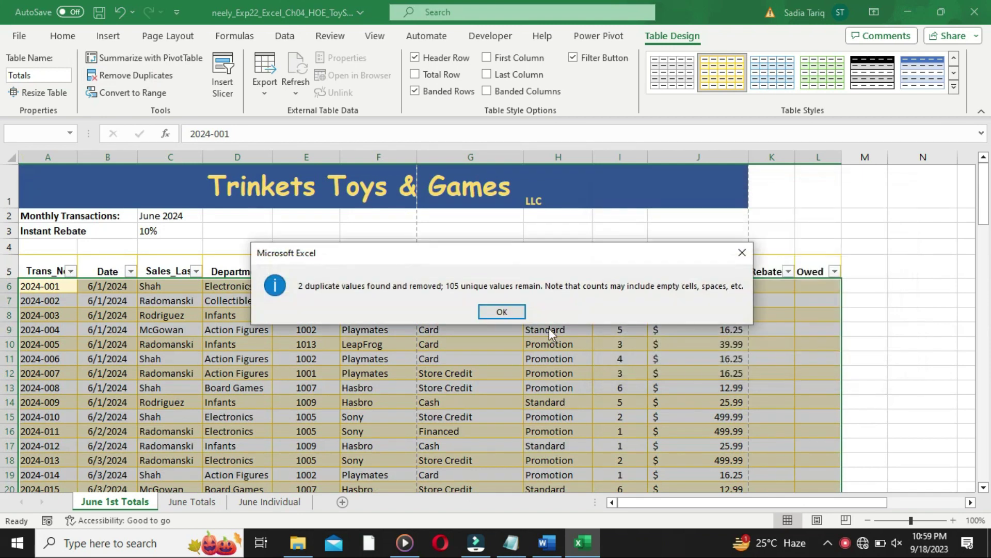
pyautogui.click(506, 311)
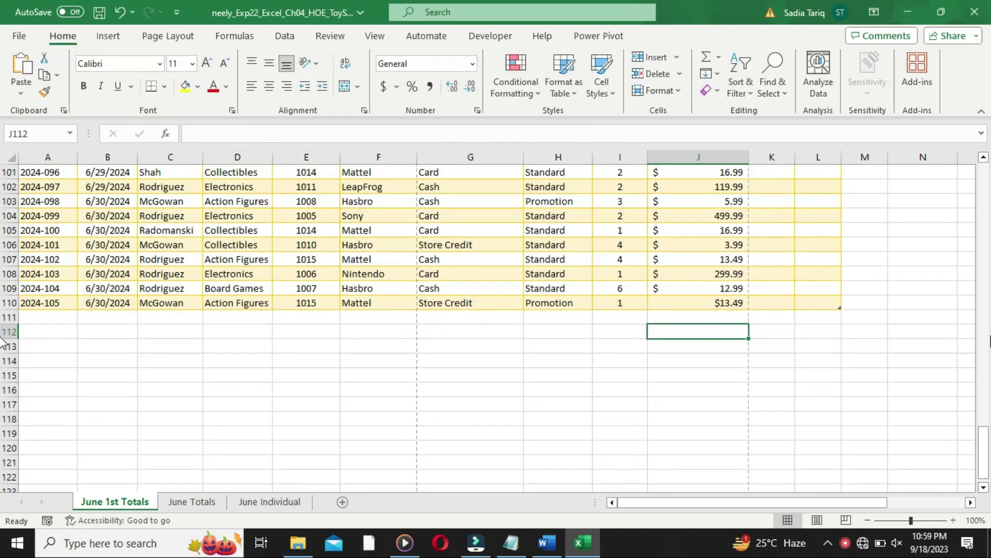
pyautogui.moveTo(981, 466); pyautogui.dragTo(922, 174)
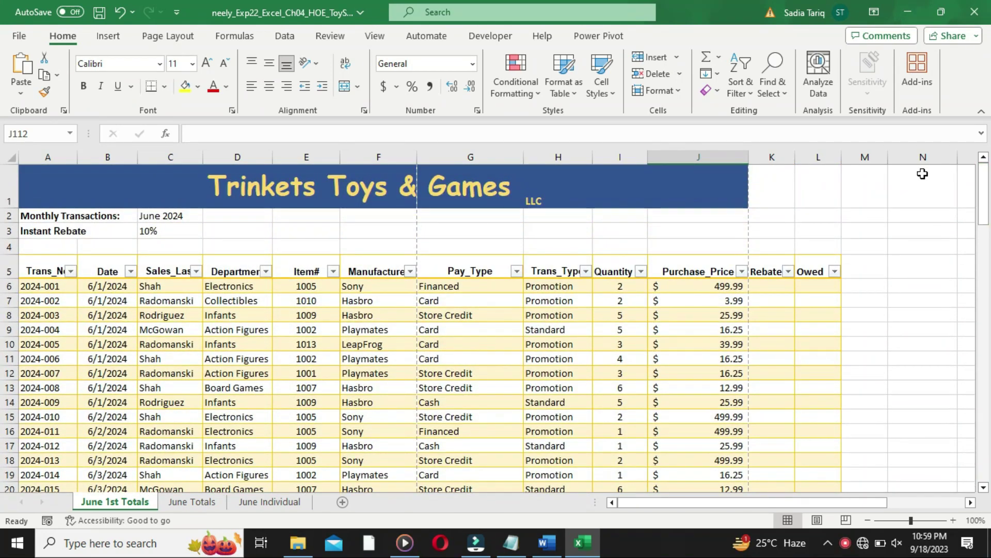